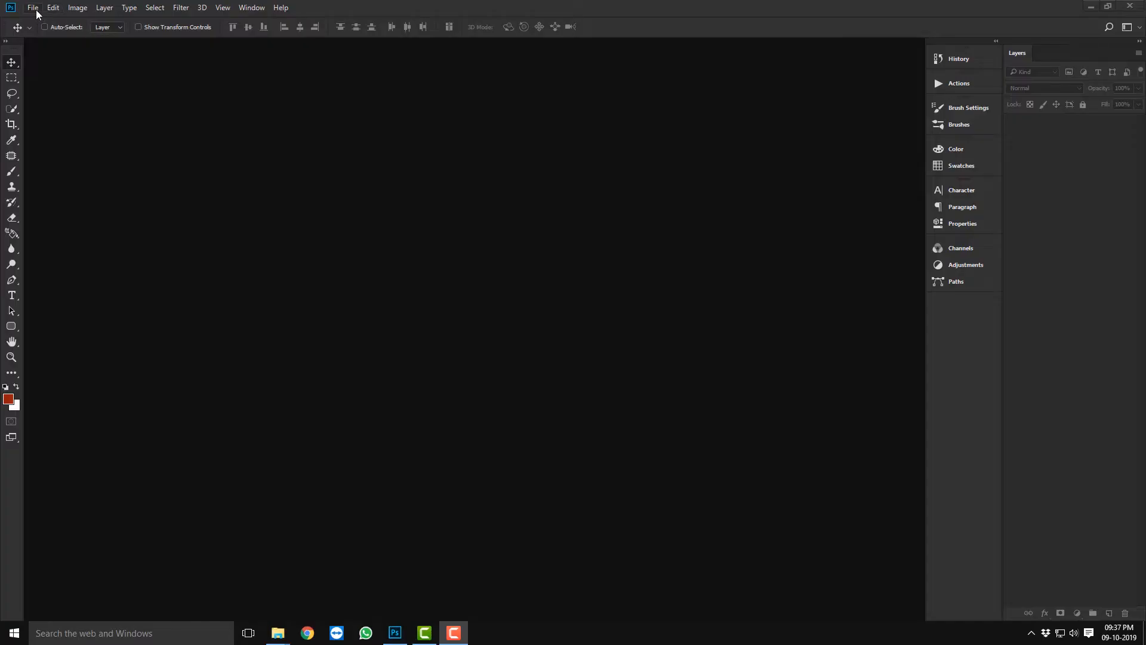
Create a new document from the Default Photoshop Size preset, with width 20 and height 10 centimeters at 300 pixels/inch
{"action": "left_click", "coordinate": [34, 7]}
{"action": "left_click", "coordinate": [43, 22]}
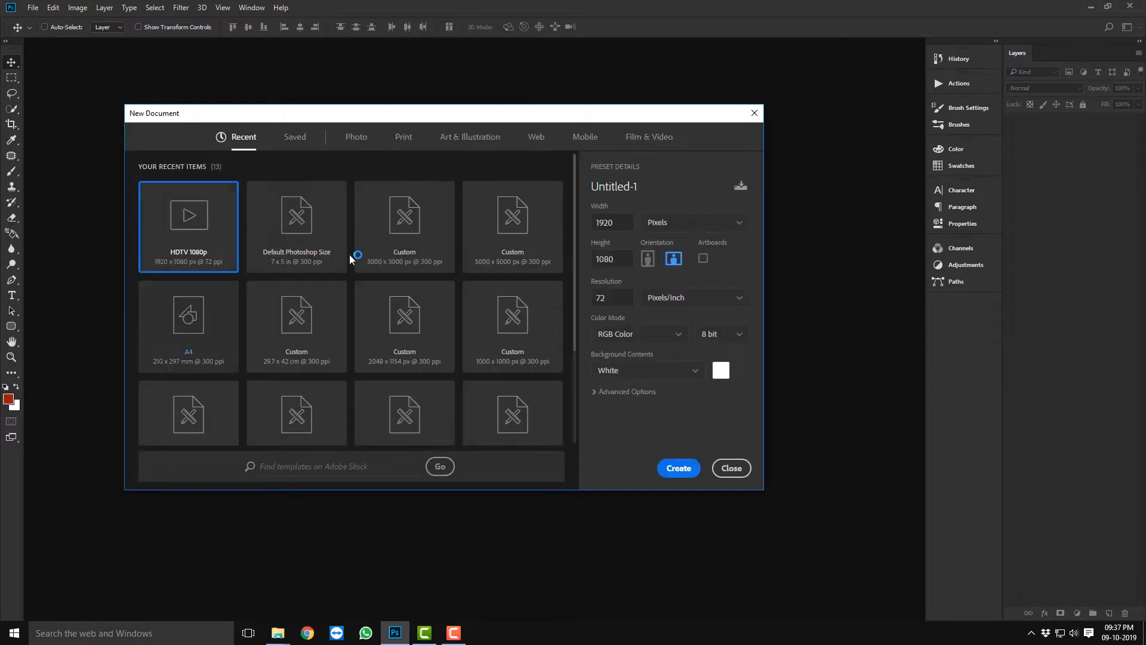
{"action": "left_click", "coordinate": [312, 245]}
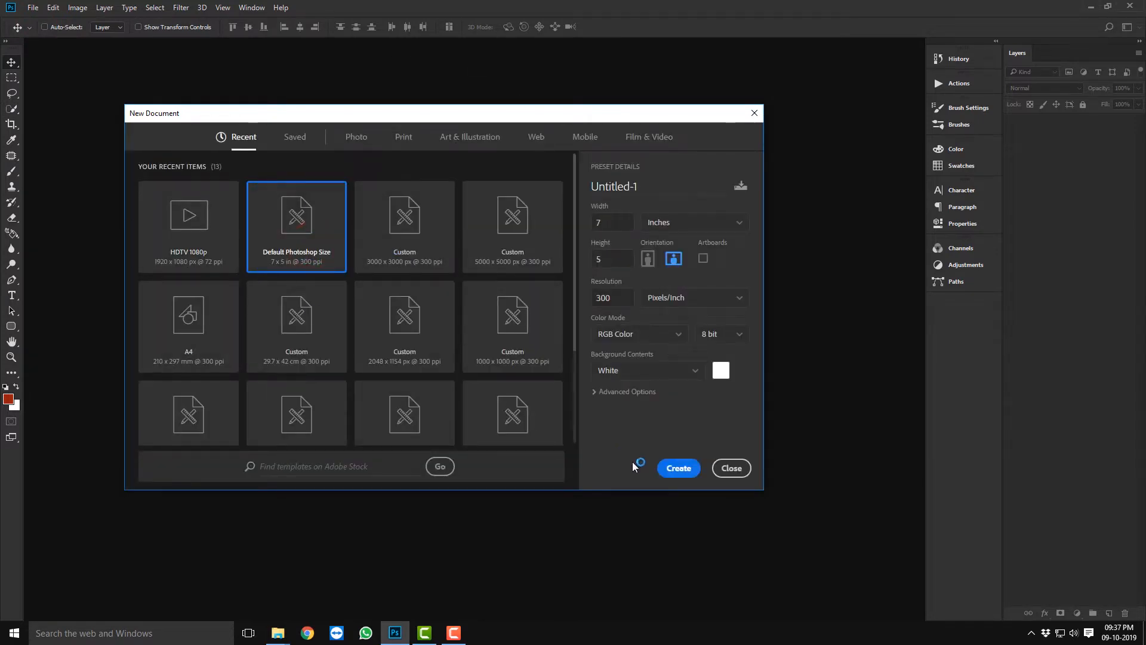
{"action": "left_click", "coordinate": [669, 222]}
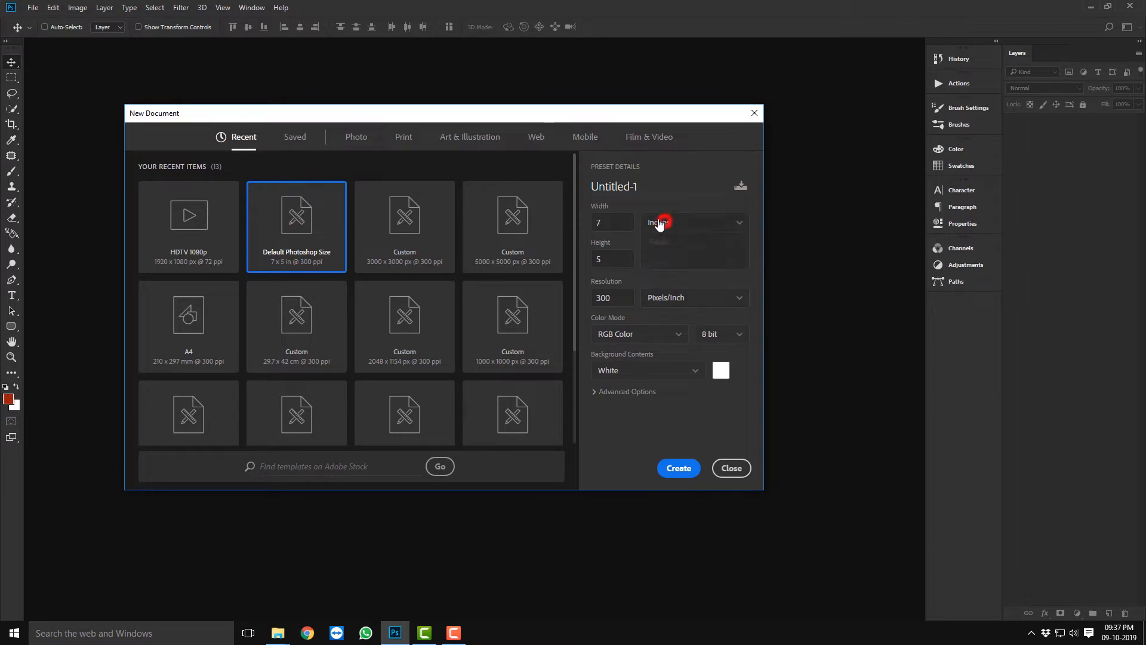
{"action": "left_click", "coordinate": [666, 288]}
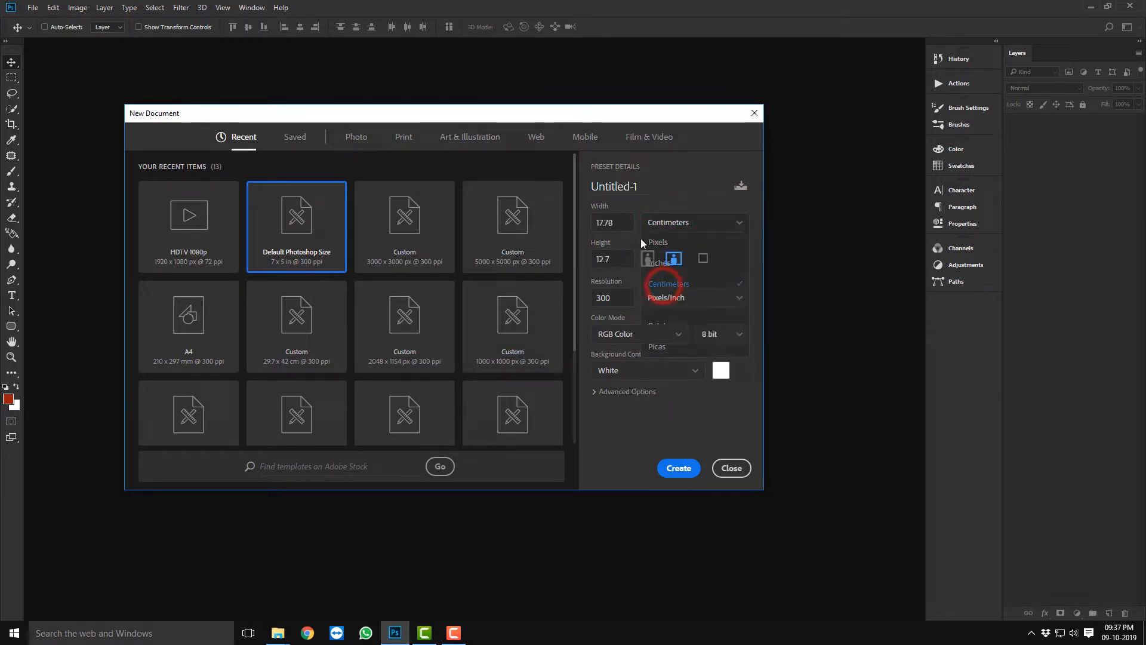
{"action": "left_click", "coordinate": [622, 222]}
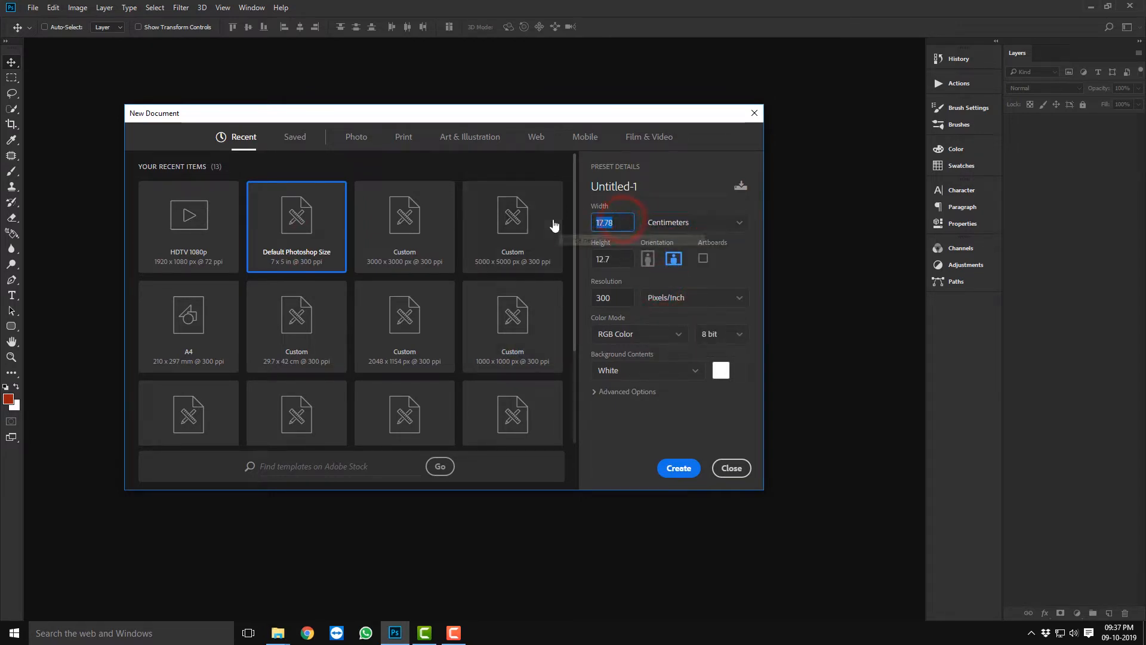
{"action": "type", "text": "20"}
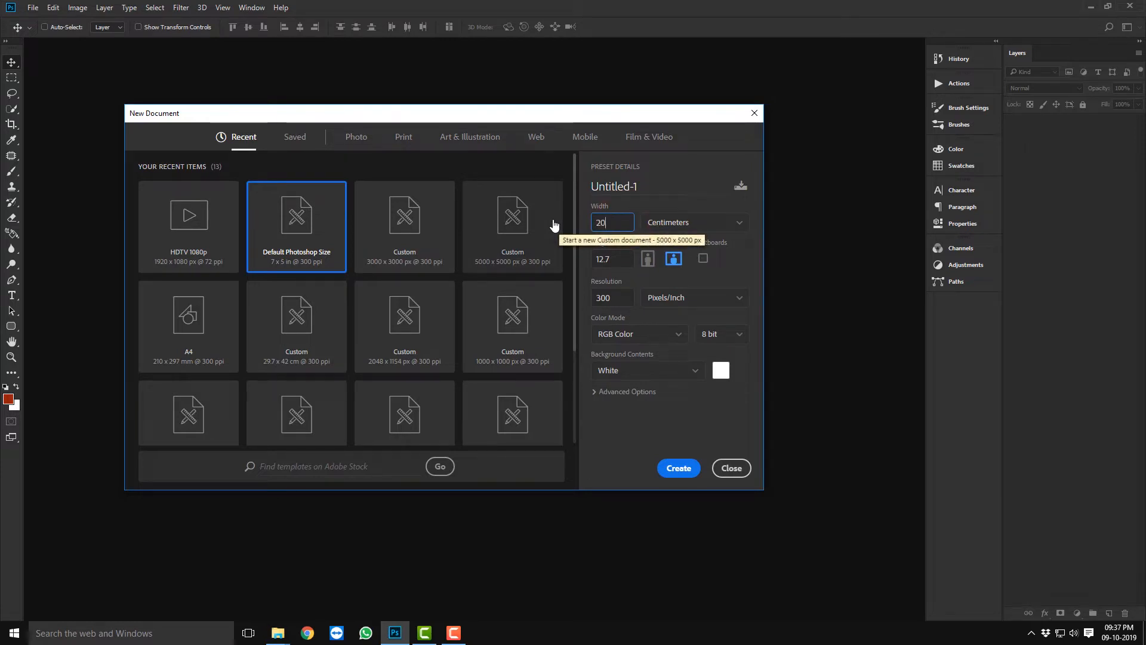
{"action": "left_click", "coordinate": [621, 258]}
{"action": "type", "text": "10"}
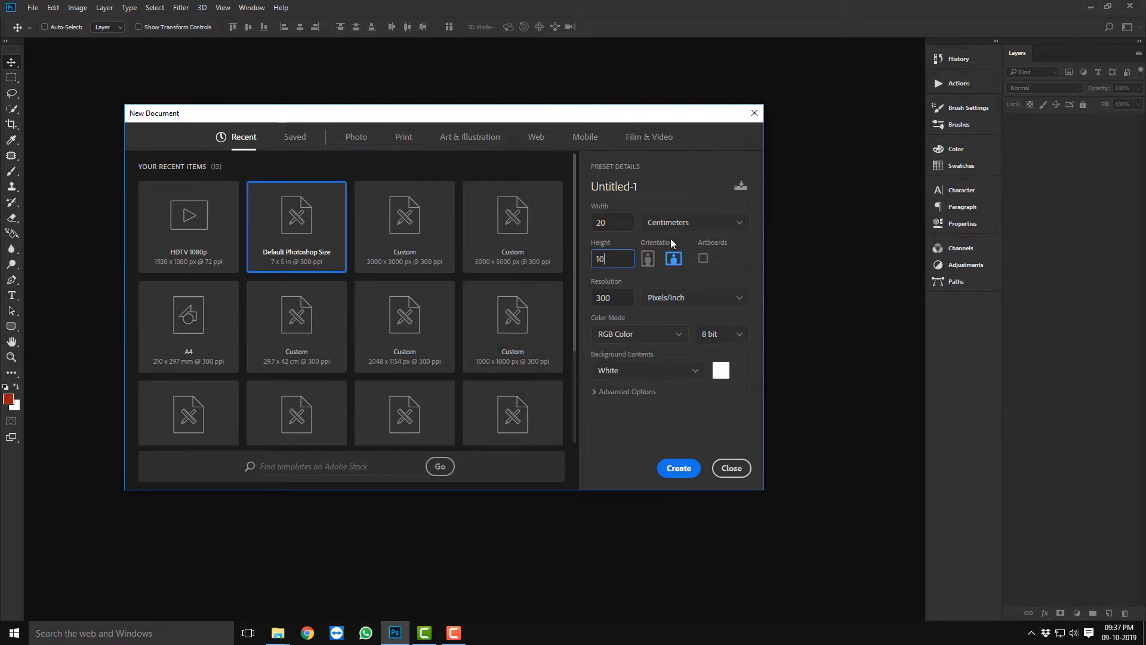
{"action": "left_click", "coordinate": [677, 469]}
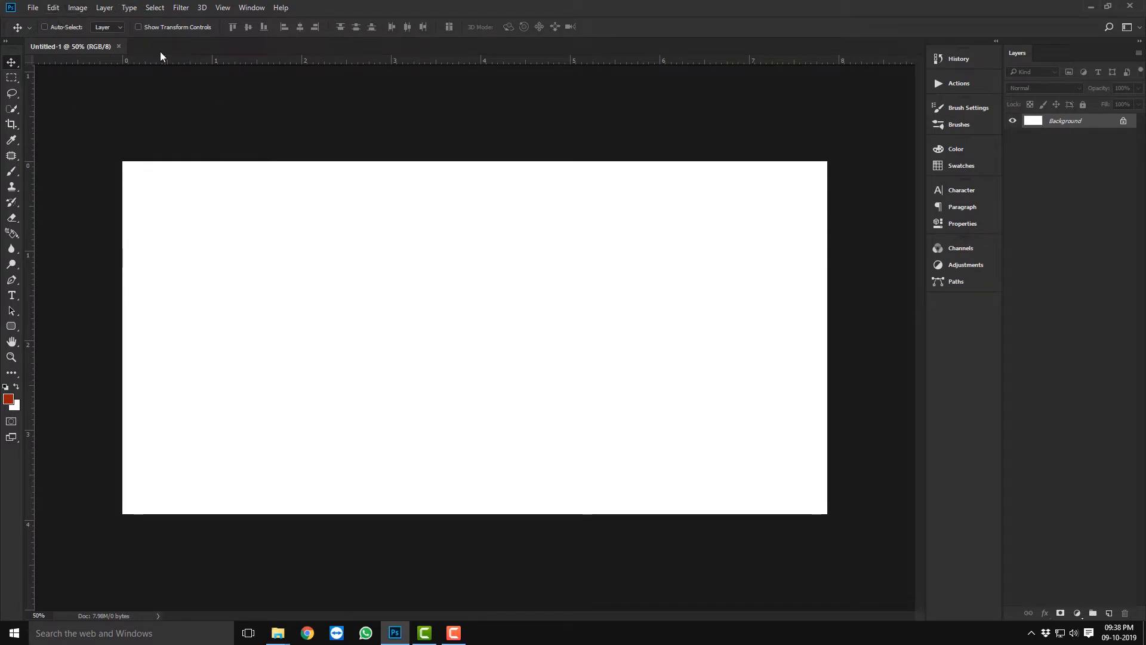
Set the canvas width to 10 centimeters, keeping the center anchor, and accept the clipping
{"action": "left_click", "coordinate": [76, 12]}
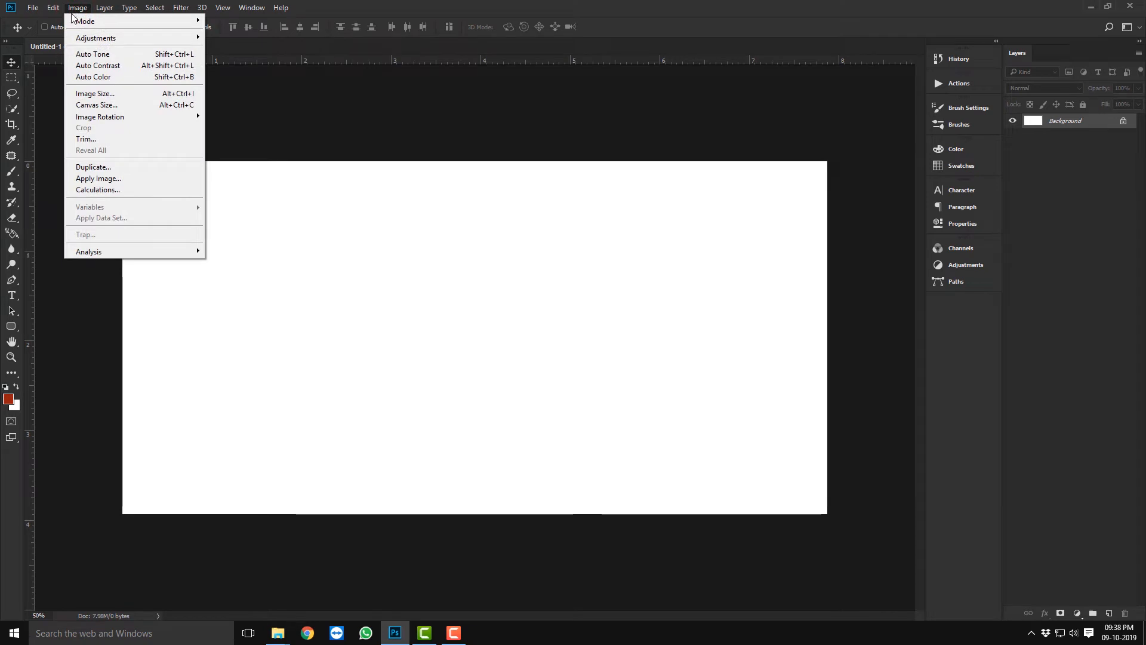
{"action": "left_click", "coordinate": [102, 106]}
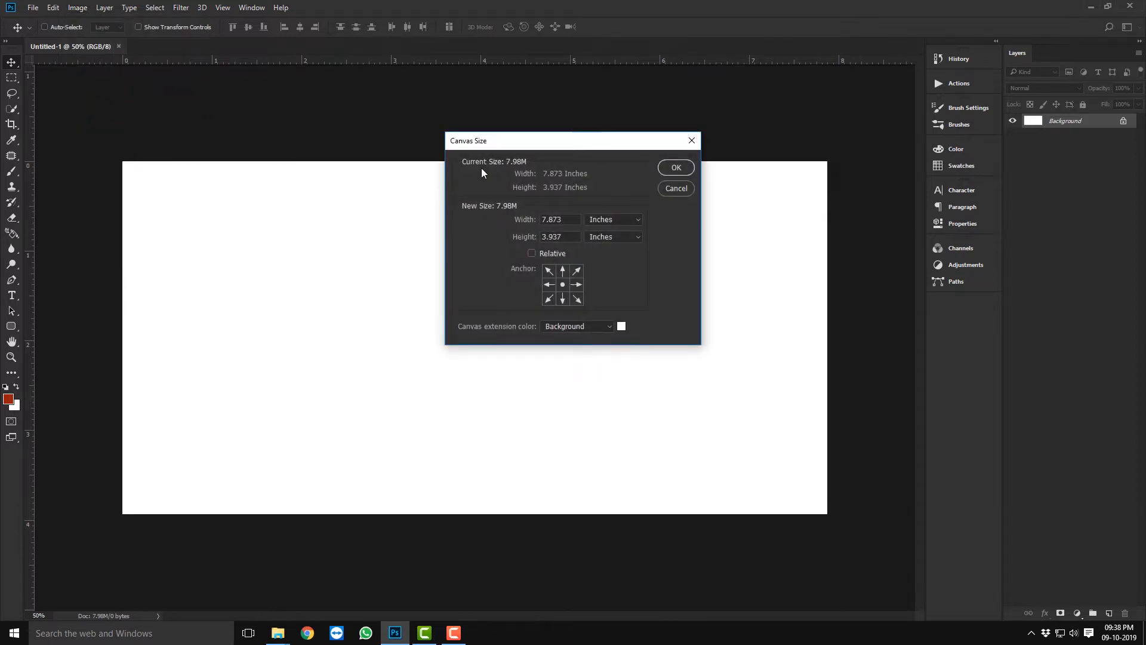
{"action": "left_click_drag", "start_coordinate": [487, 149], "coordinate": [375, 139]}
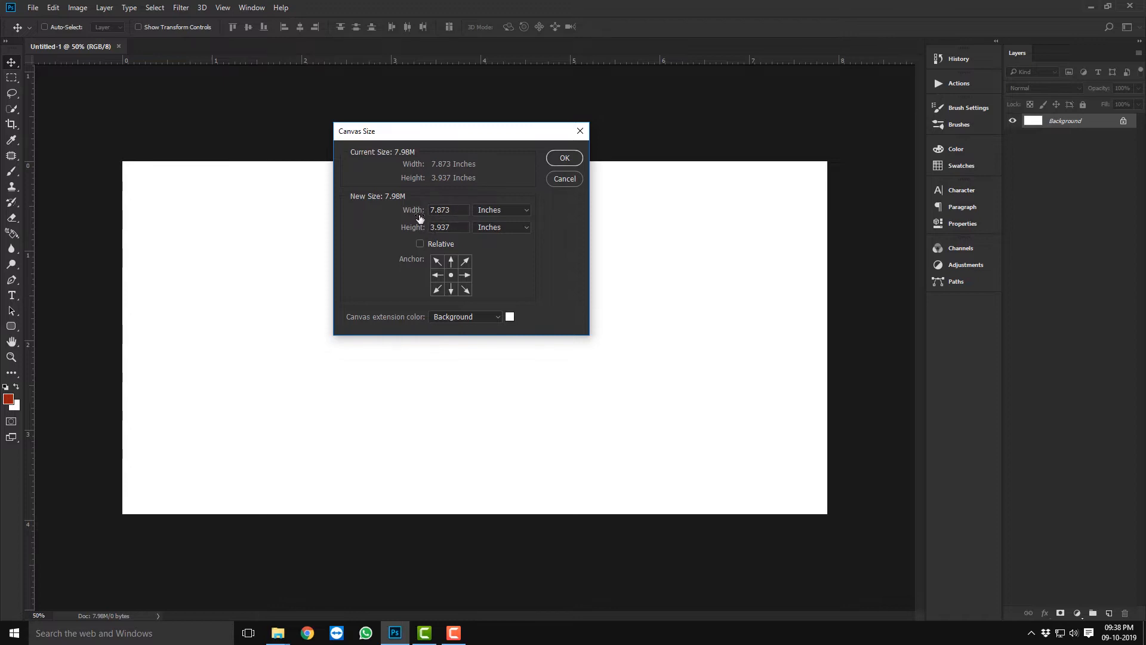
{"action": "left_click", "coordinate": [490, 211]}
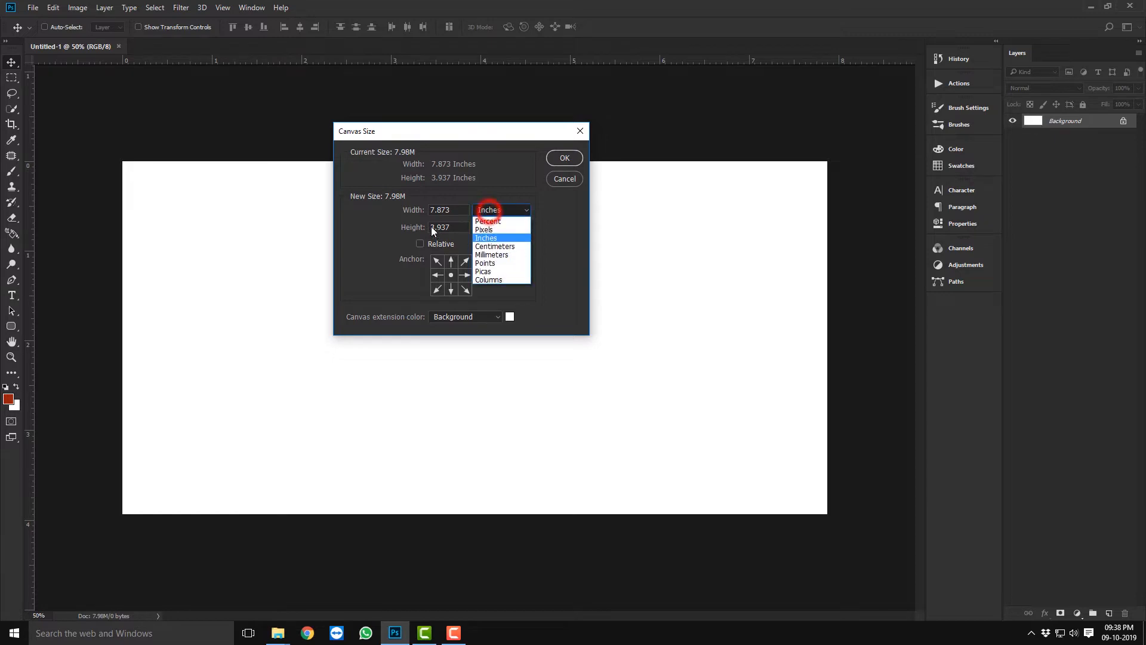
{"action": "left_click", "coordinate": [491, 247]}
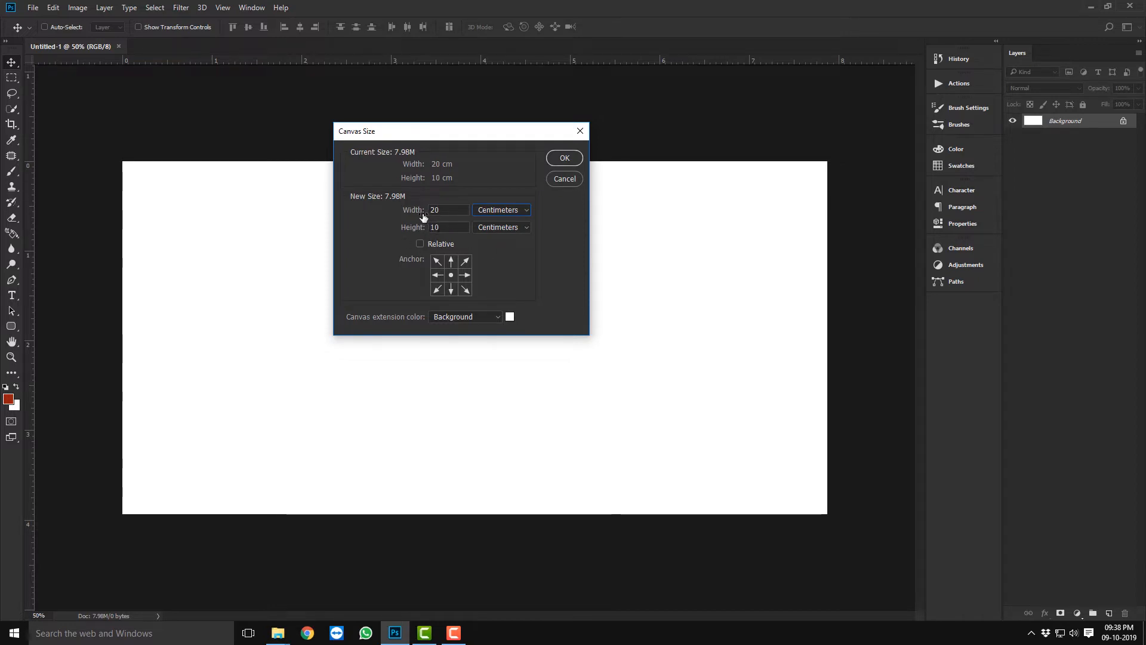
{"action": "double_click", "coordinate": [441, 210]}
{"action": "type", "text": "10"}
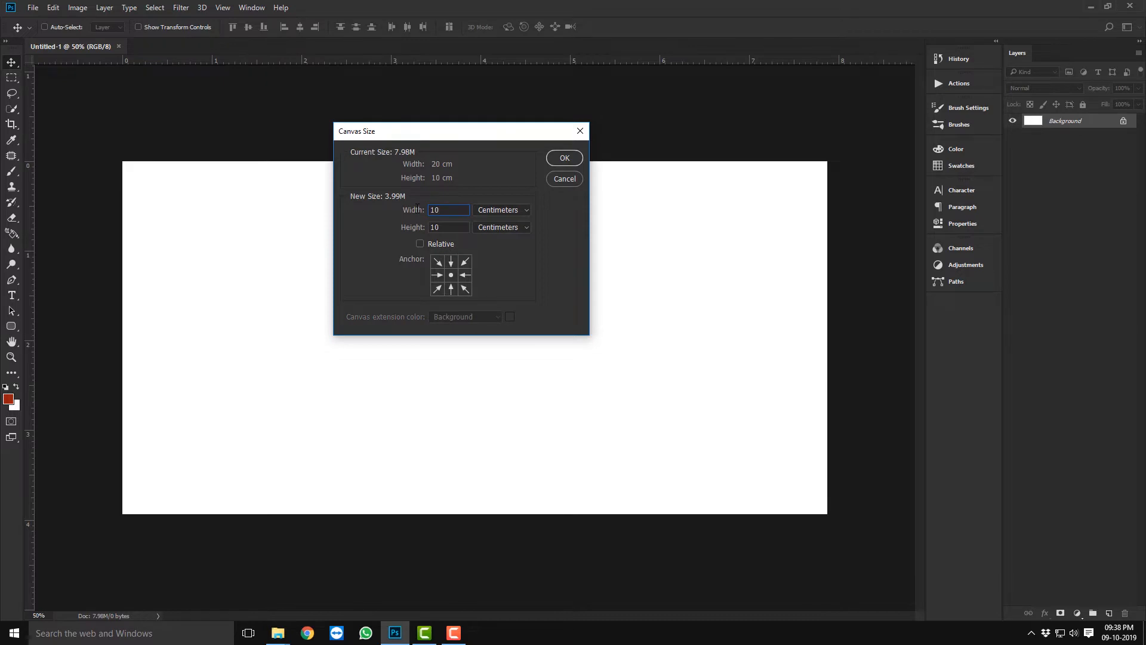
{"action": "left_click", "coordinate": [565, 158]}
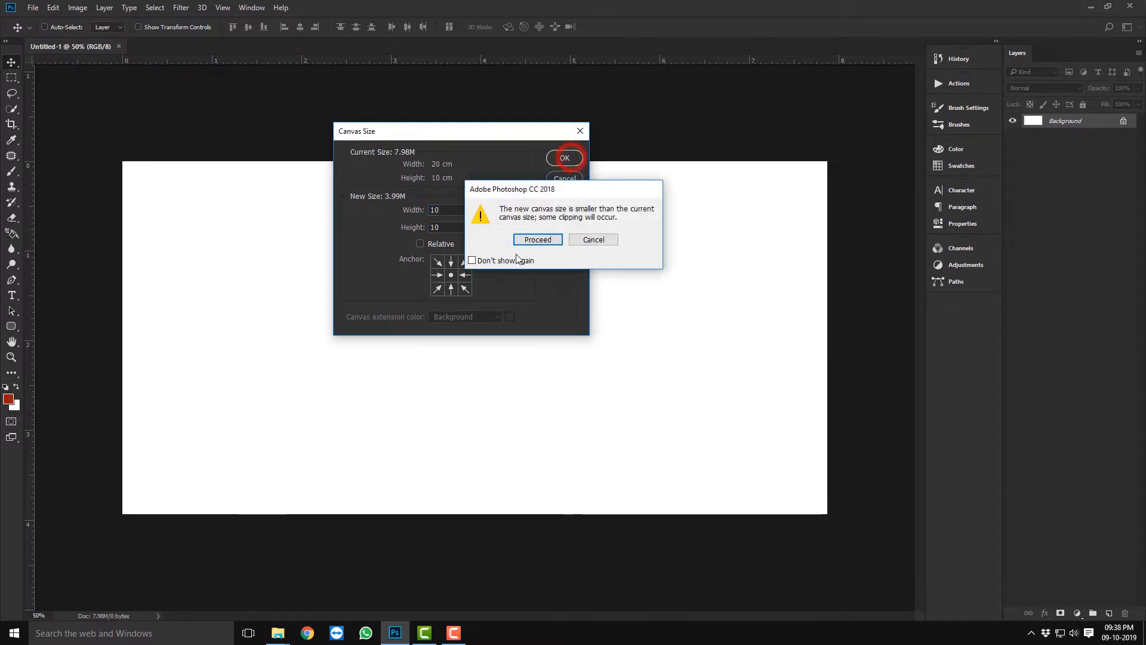
{"action": "left_click", "coordinate": [540, 239]}
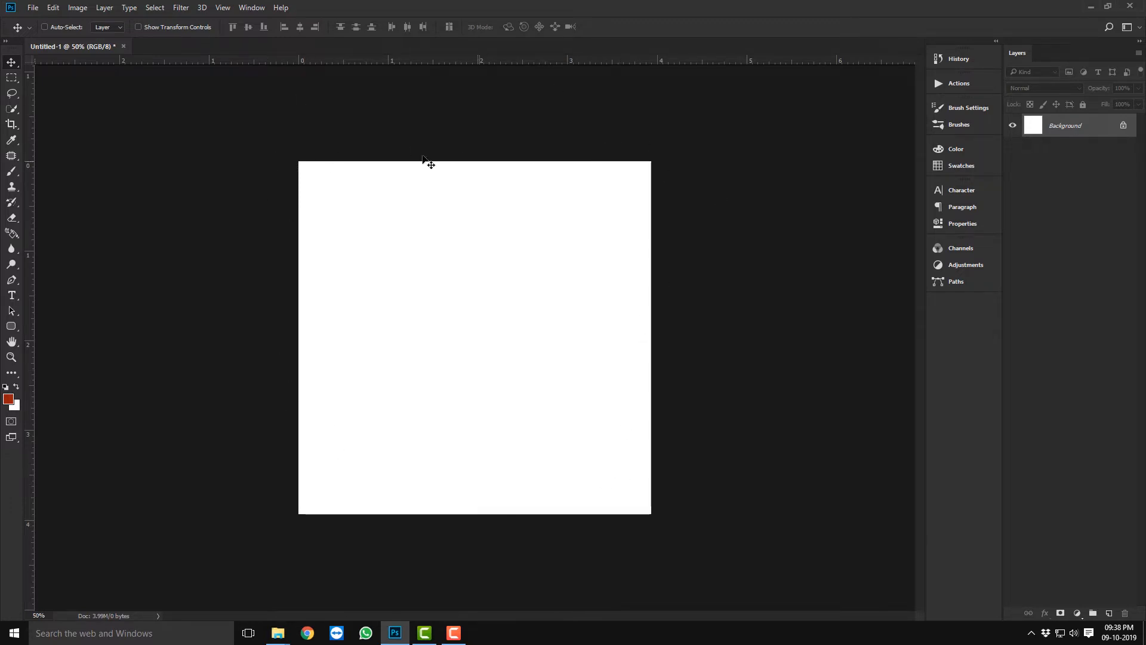
{"action": "left_click", "coordinate": [78, 7]}
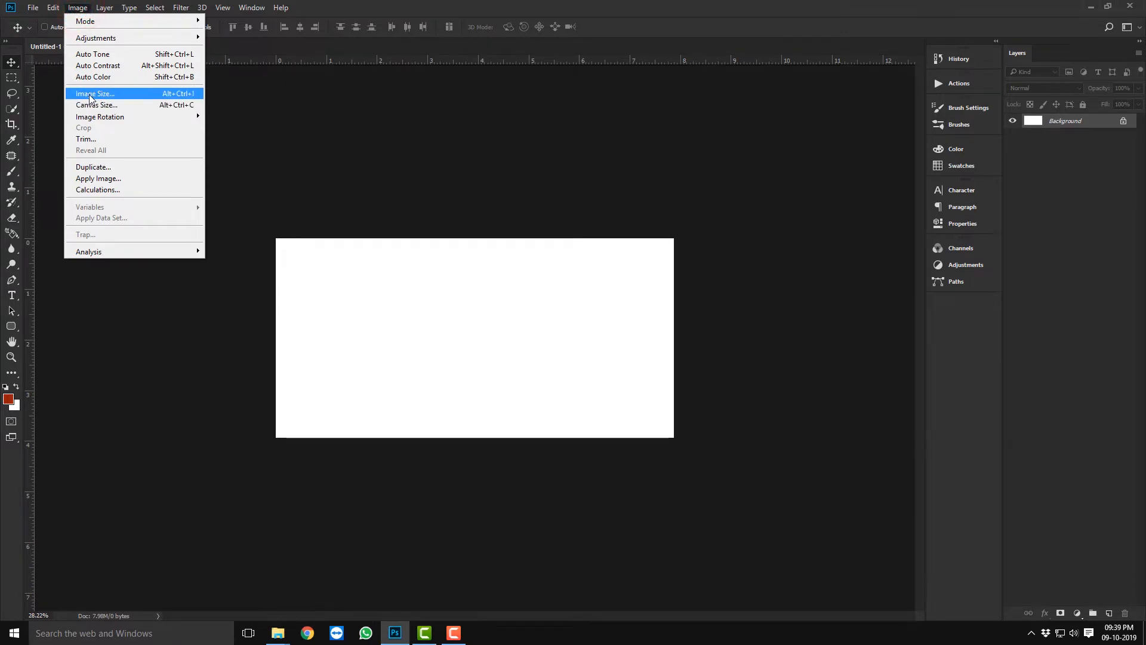
{"action": "left_click", "coordinate": [77, 7]}
{"action": "left_click", "coordinate": [77, 7]}
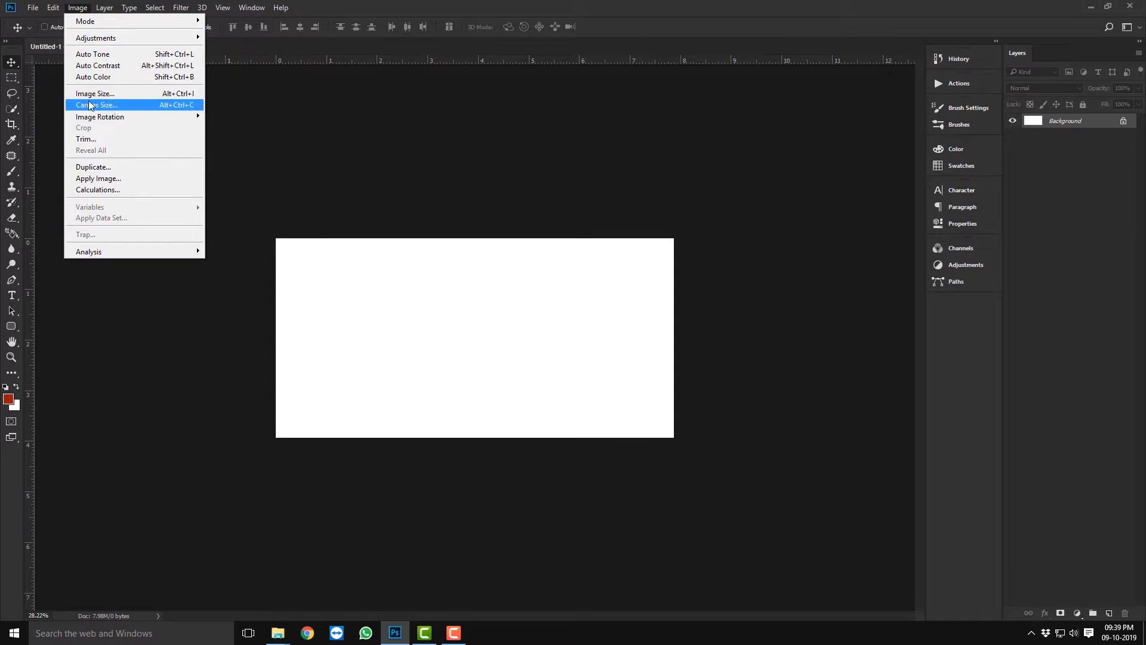
{"action": "left_click", "coordinate": [250, 131]}
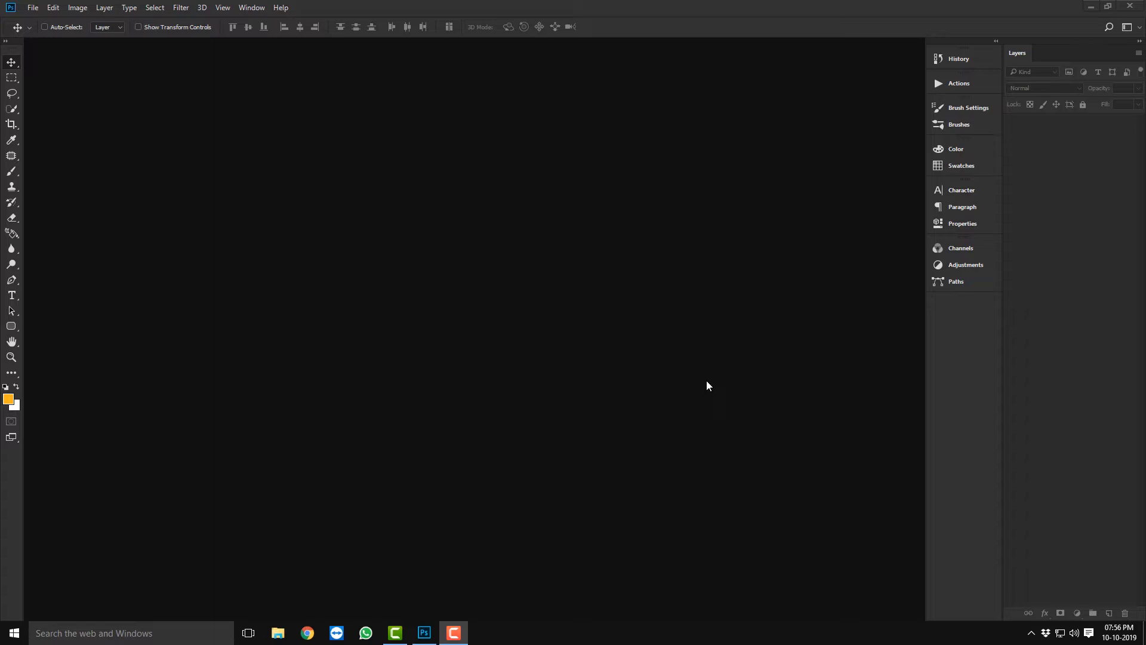
Open the beauty_of_vienna-wallpaper-1920x1080 copy image from the desktop as its own Photoshop document
{"action": "left_click", "coordinate": [1091, 6]}
{"action": "left_click", "coordinate": [23, 232]}
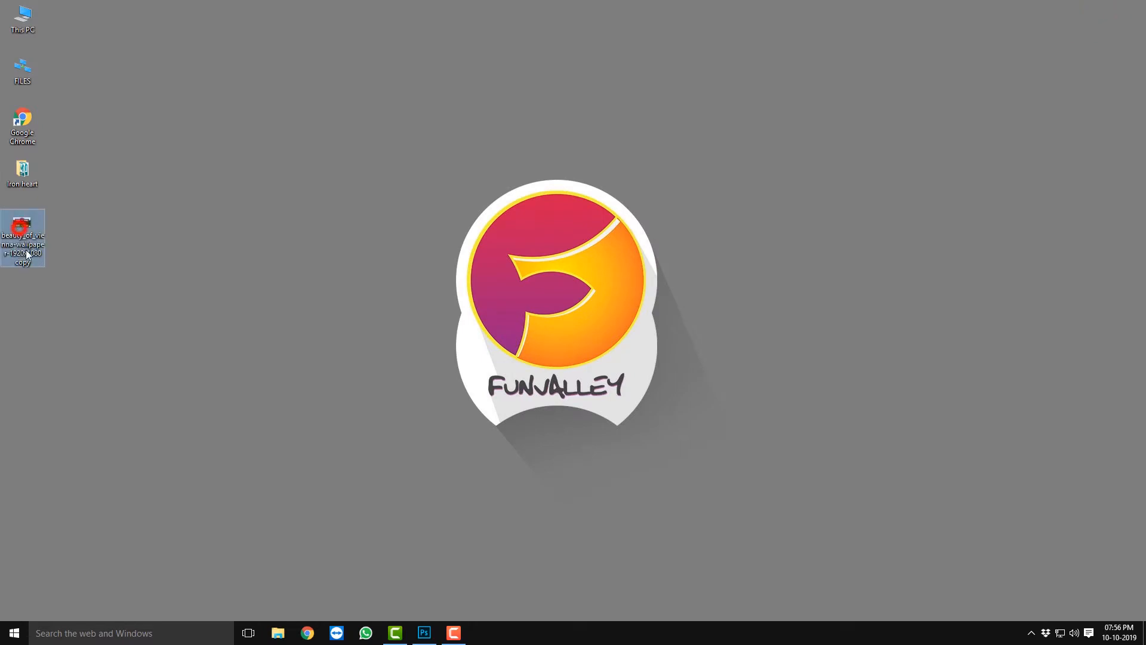
{"action": "left_click_drag", "start_coordinate": [23, 234], "coordinate": [343, 188]}
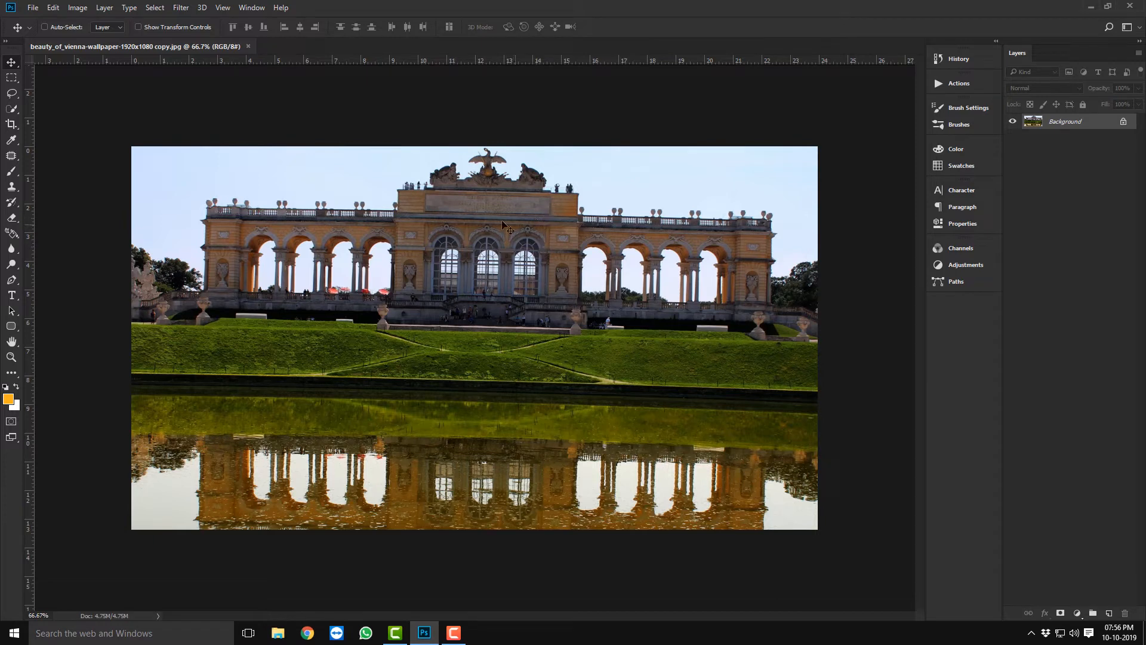
Try duplicating the Background layer, and undo the duplication
{"action": "left_click", "coordinate": [1089, 128]}
{"action": "key", "text": "ctrl+j"}
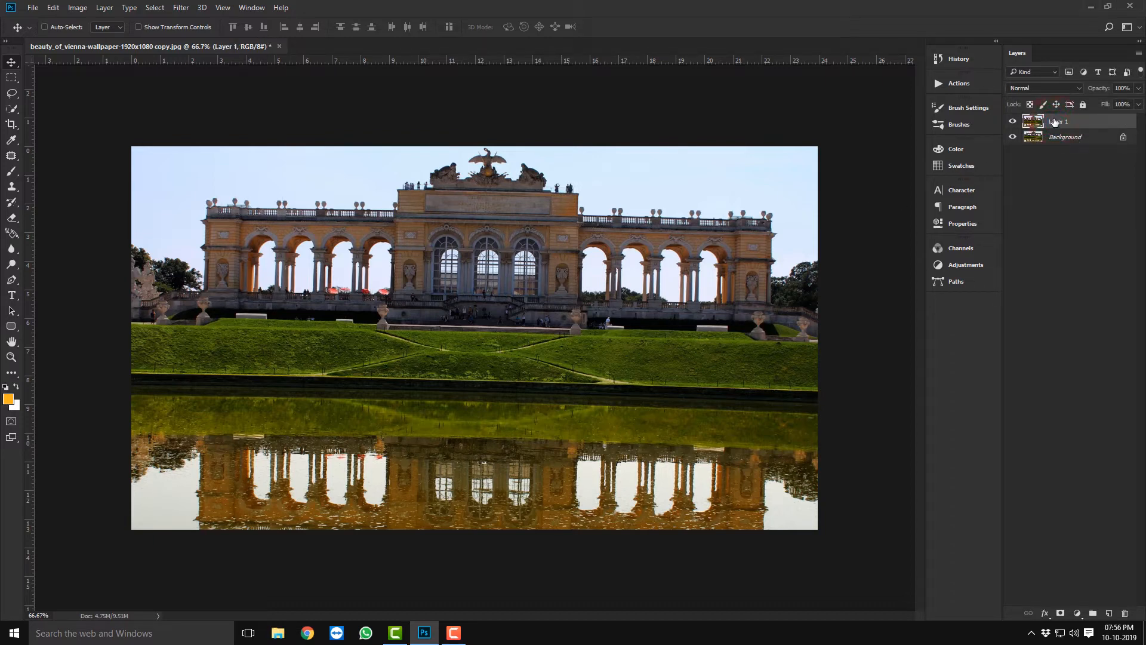
{"action": "key", "text": "ctrl+z"}
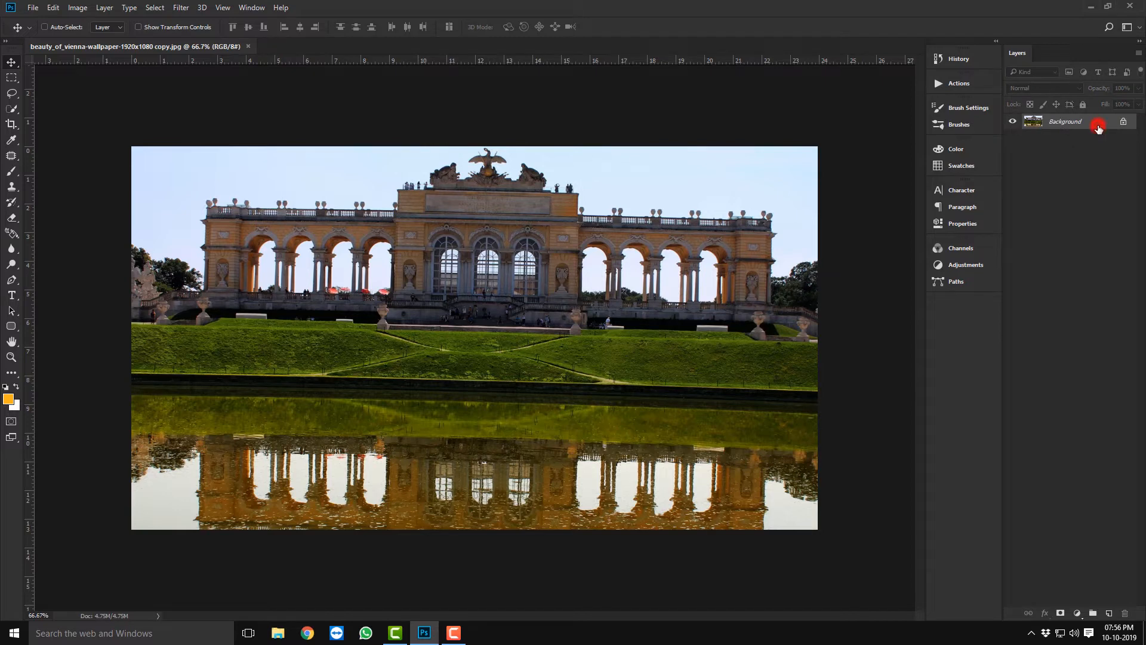
Unlock the Background layer by converting it to a regular layer named Layer 0, and try moving the image
{"action": "double_click", "coordinate": [1097, 127]}
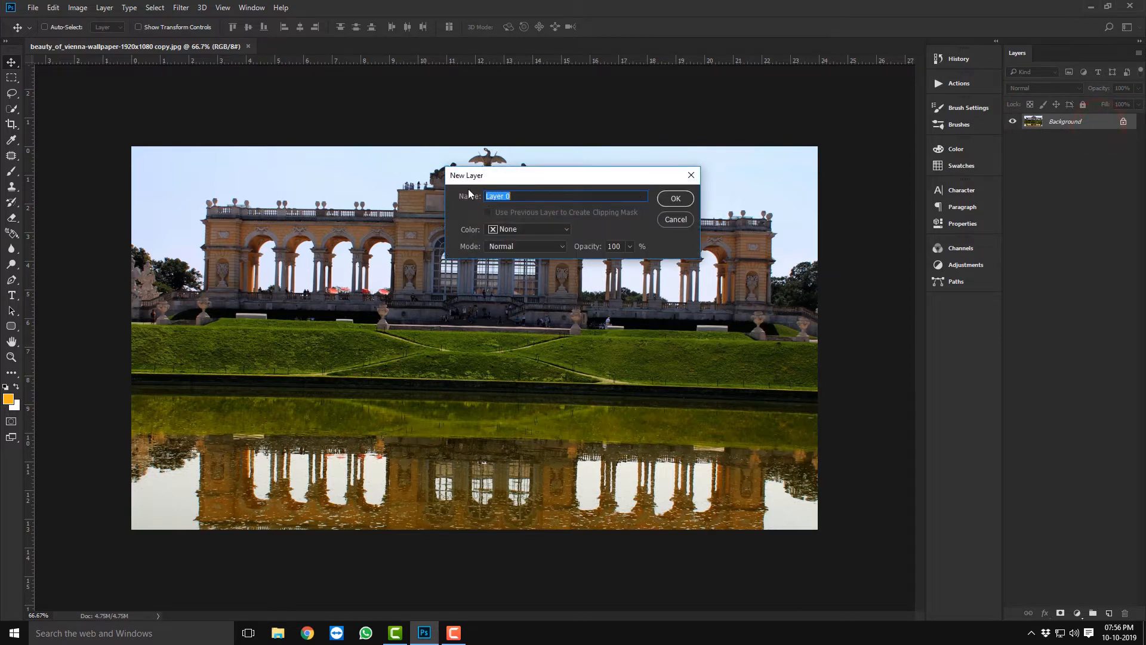
{"action": "left_click", "coordinate": [675, 199]}
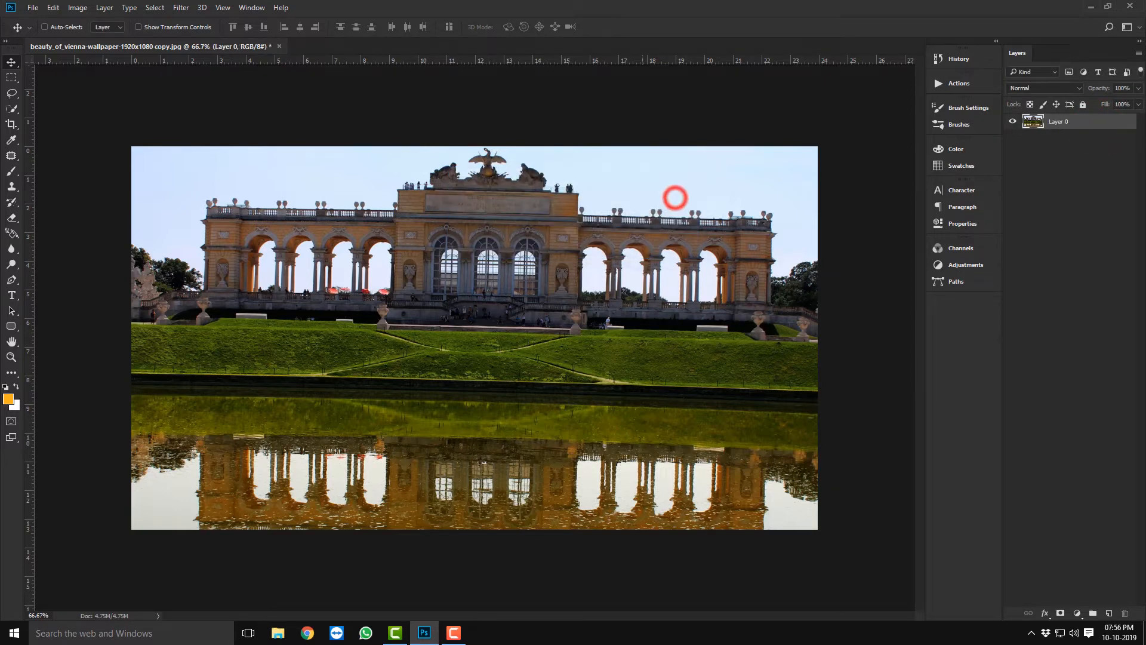
{"action": "left_click_drag", "start_coordinate": [529, 330], "coordinate": [553, 291]}
Close the Vienna image document without saving the changes
{"action": "left_click", "coordinate": [280, 46]}
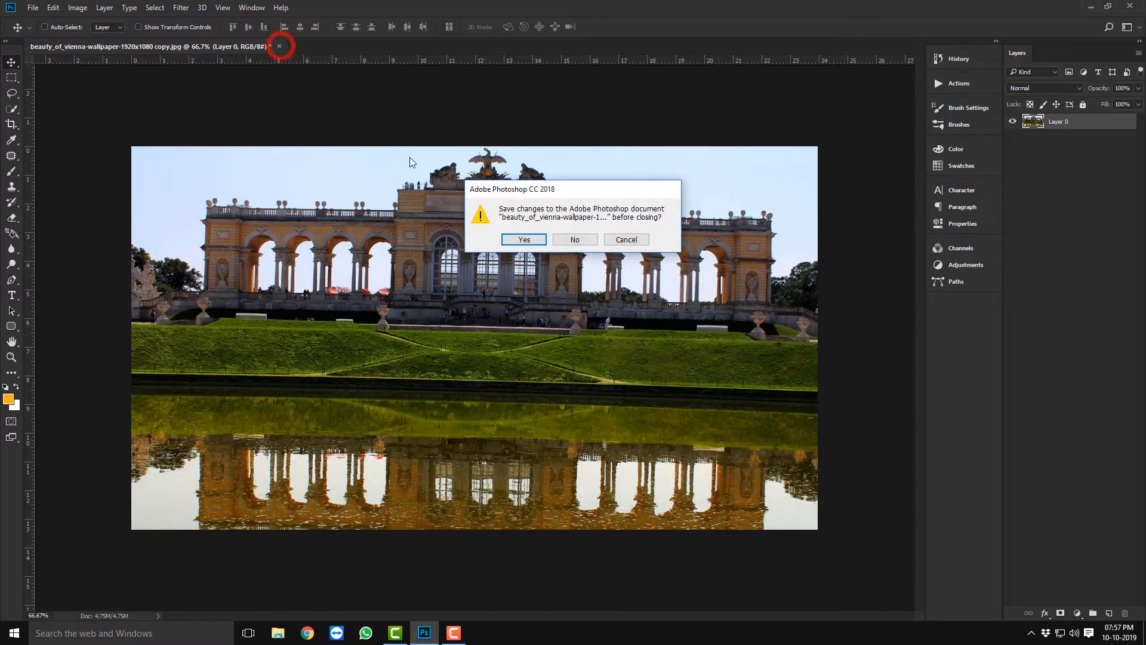
{"action": "left_click", "coordinate": [573, 238]}
{"action": "left_click", "coordinate": [488, 222]}
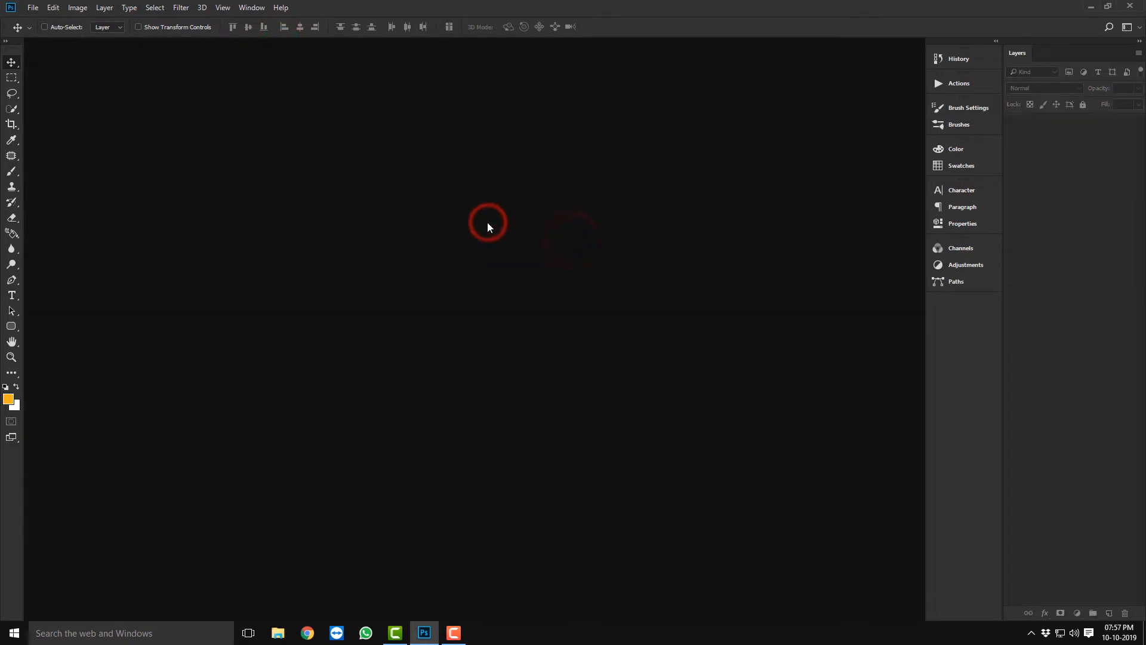
Create a new document from the Default Photoshop Size preset, 7 x 5 in at 300 ppi
{"action": "key", "text": "ctrl+n"}
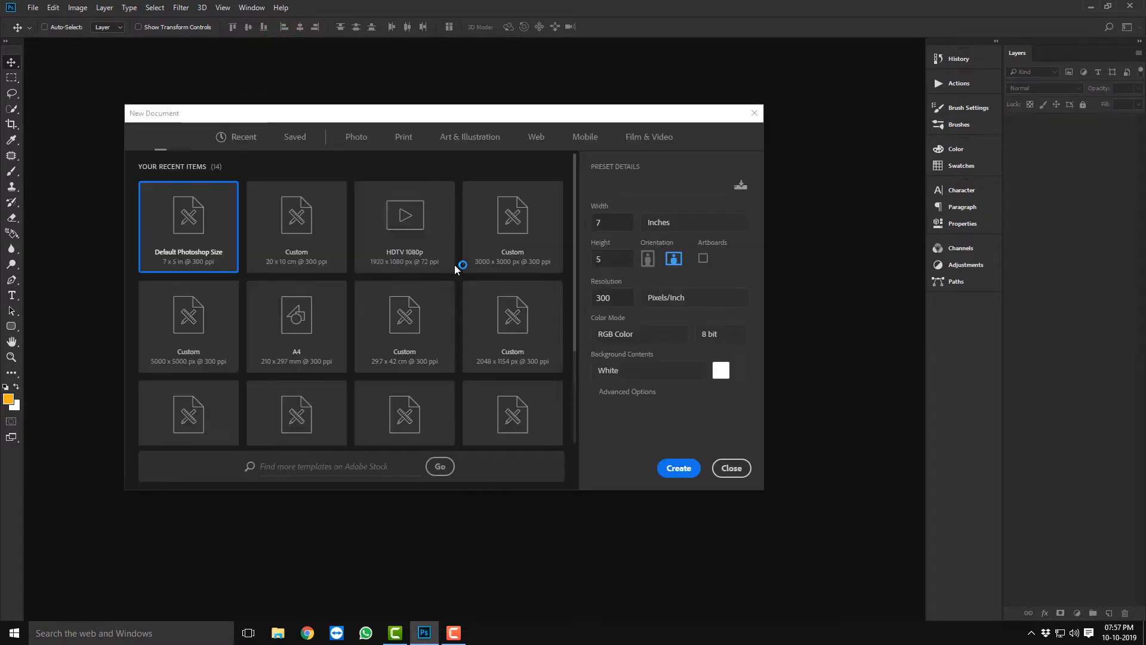
{"action": "double_click", "coordinate": [168, 238]}
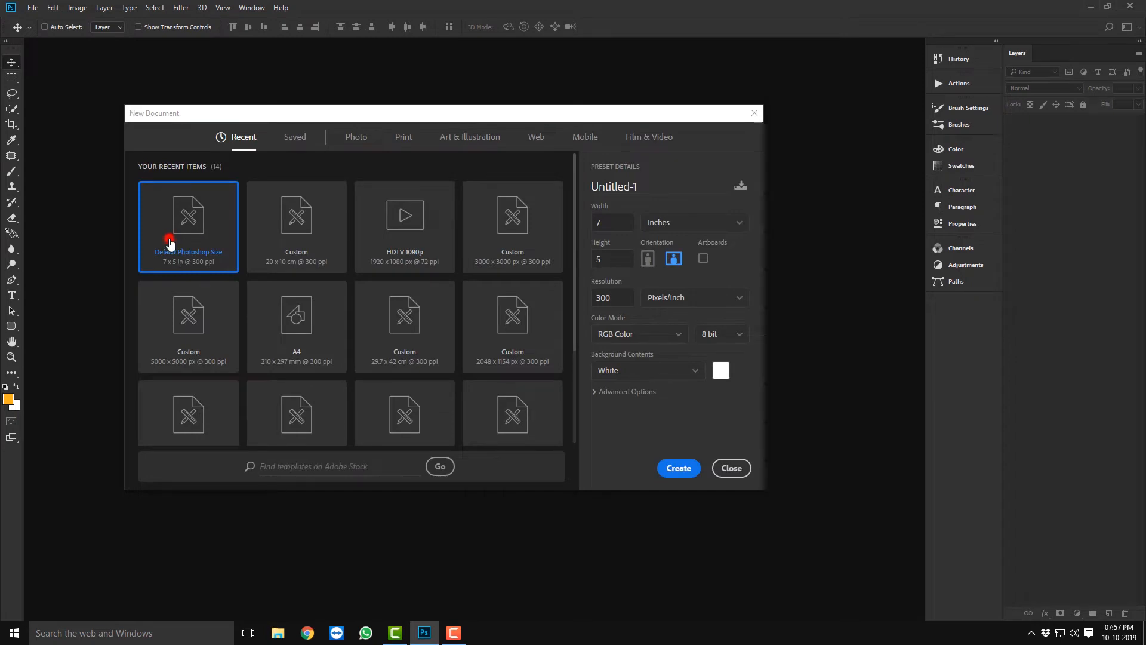
{"action": "scroll", "coordinate": [423, 275], "scroll_direction": "up", "scroll_amount": 1}
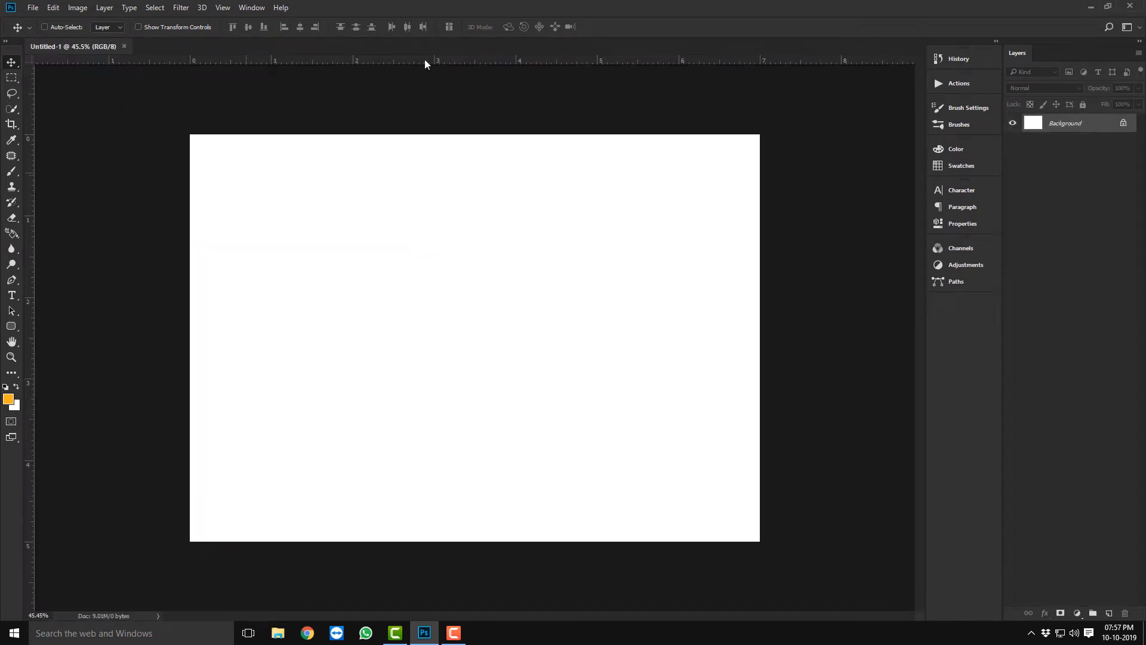
Place the Vienna wallpaper image from the desktop into the new document and move it down until its full height is on the canvas
{"action": "left_click", "coordinate": [425, 633]}
{"action": "left_click_drag", "start_coordinate": [22, 226], "coordinate": [446, 256]}
{"action": "key", "text": "Return"}
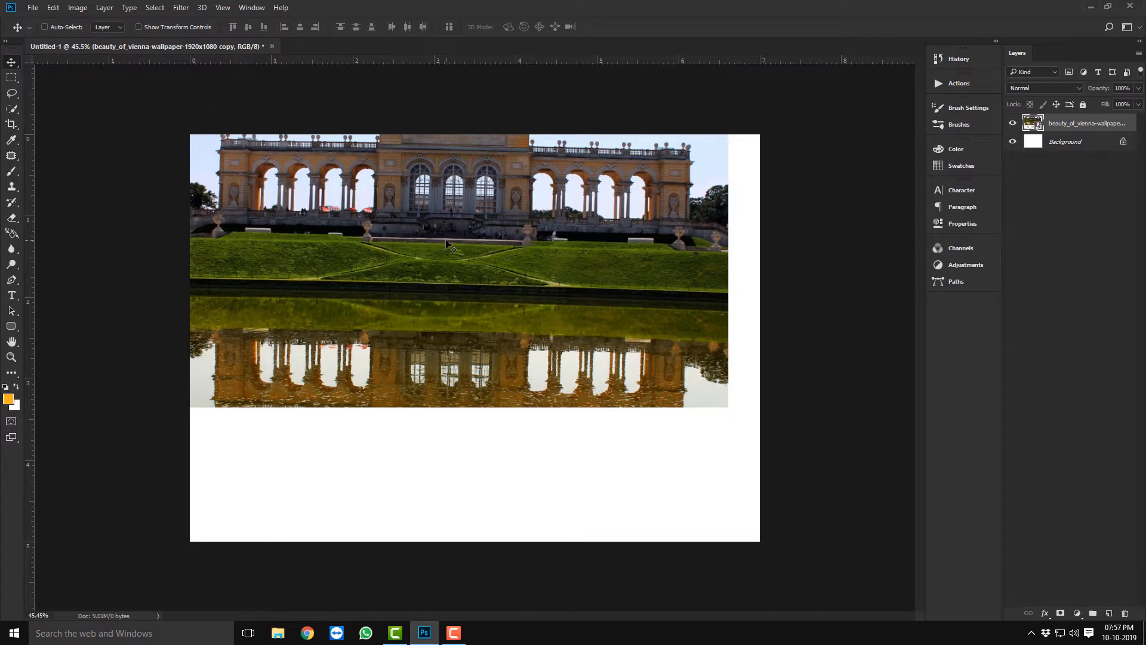
{"action": "left_click_drag", "start_coordinate": [442, 206], "coordinate": [454, 319]}
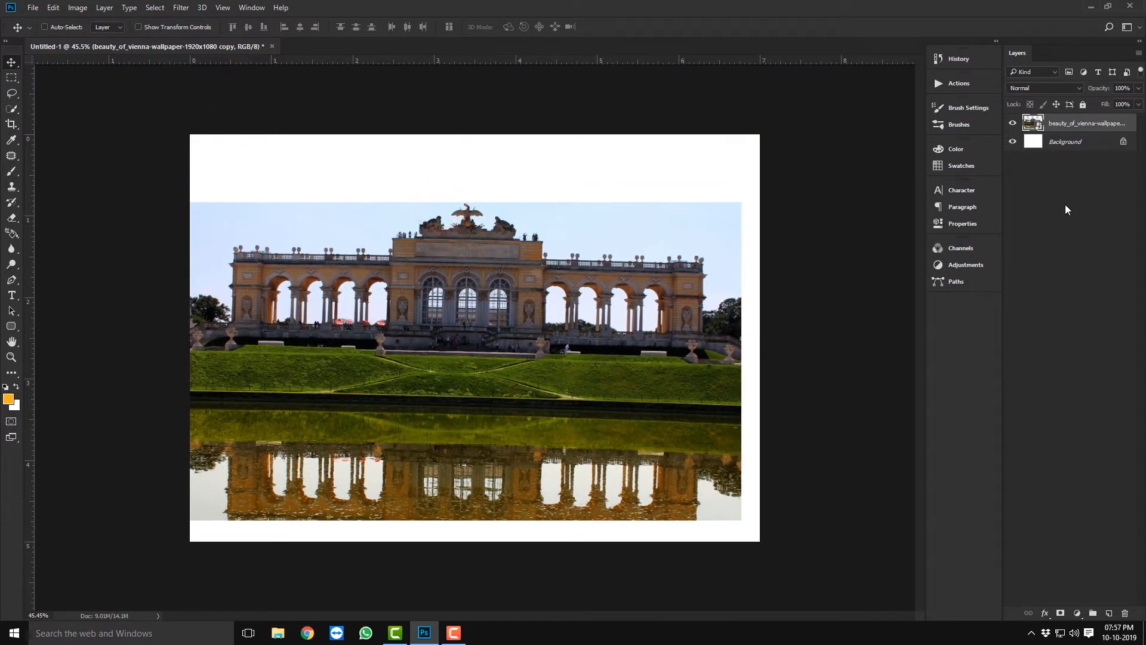
Select the Background layer, switch back to the placed Vienna image layer, and move that image up and slightly right, near the canvas's center
{"action": "left_click", "coordinate": [1078, 145]}
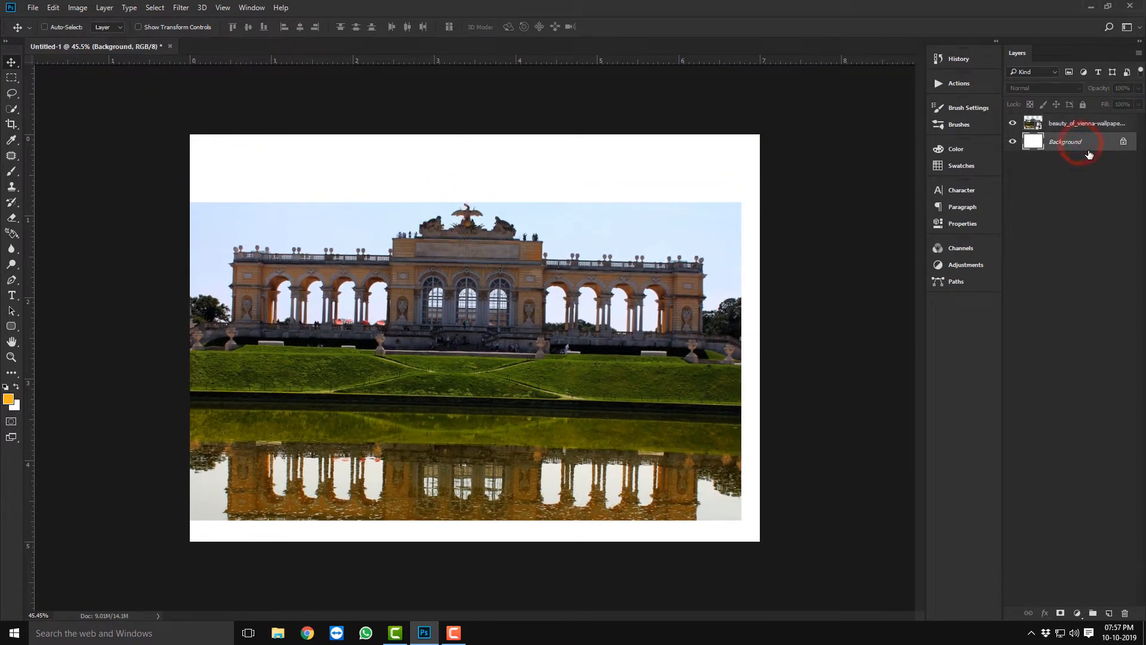
{"action": "left_click", "coordinate": [1069, 124]}
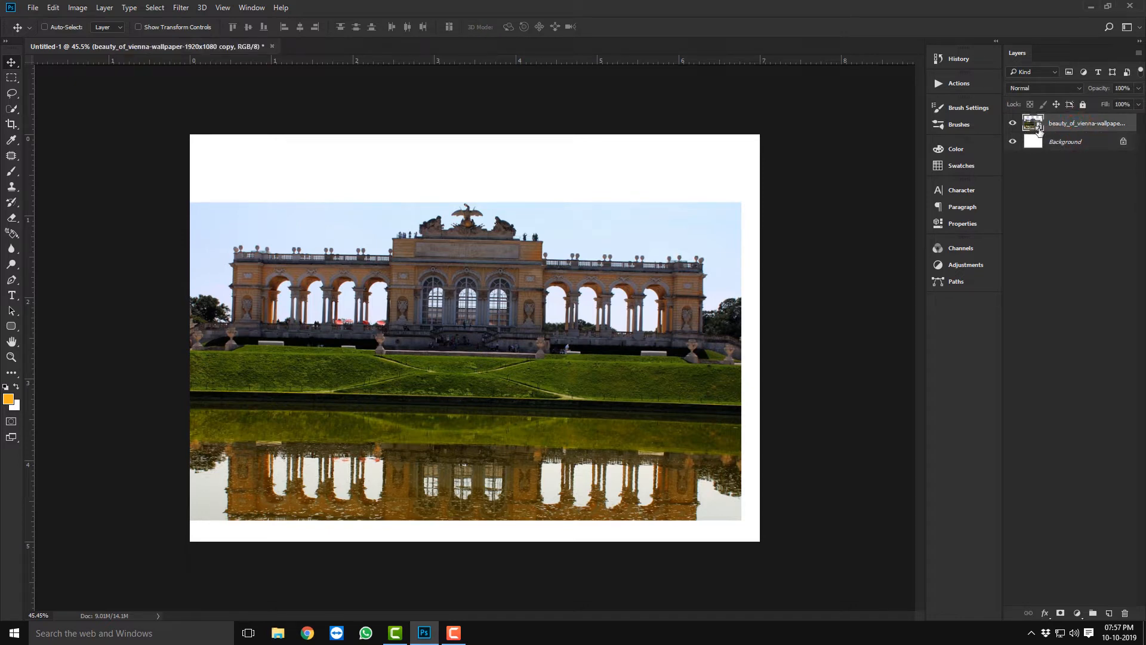
{"action": "mouse_move", "coordinate": [455, 264]}
{"action": "left_mouse_down"}
{"action": "mouse_move", "coordinate": [533, 220]}
{"action": "mouse_move", "coordinate": [452, 292]}
{"action": "mouse_move", "coordinate": [522, 219]}
{"action": "mouse_move", "coordinate": [407, 245]}
{"action": "mouse_move", "coordinate": [448, 269]}
{"action": "mouse_move", "coordinate": [457, 243]}
{"action": "mouse_move", "coordinate": [444, 248]}
{"action": "left_mouse_up"}
{"action": "left_click", "coordinate": [1082, 123]}
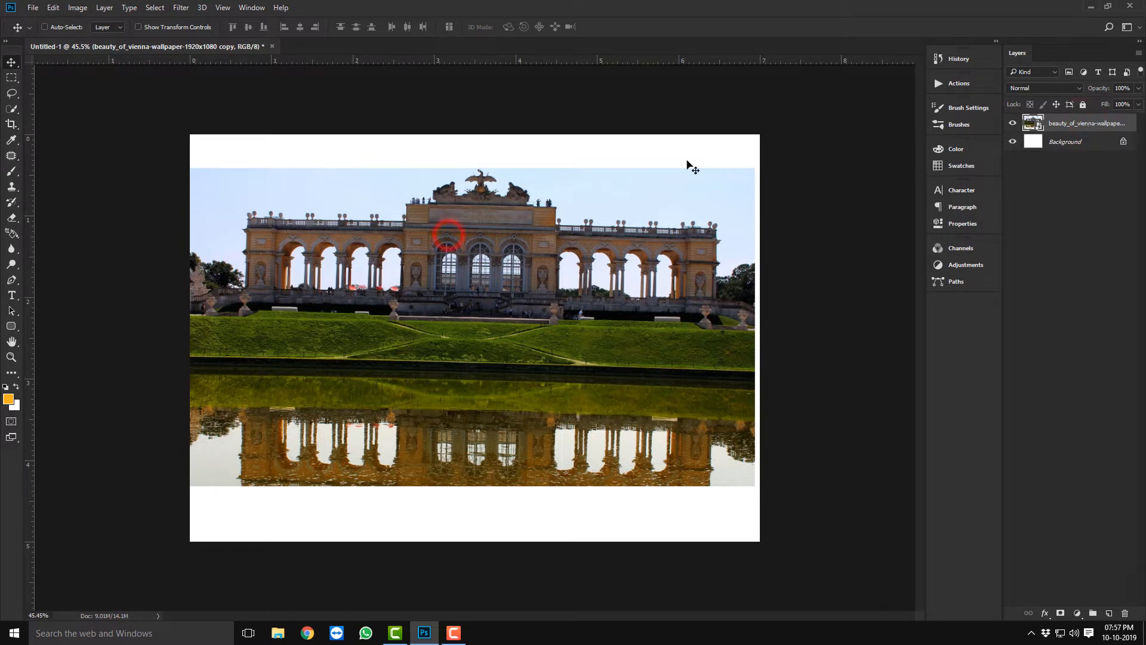
Move the Vienna image until it spans the canvas's full width, and hide and reshow its layer
{"action": "mouse_move", "coordinate": [452, 289]}
{"action": "left_mouse_down"}
{"action": "mouse_move", "coordinate": [464, 300]}
{"action": "mouse_move", "coordinate": [446, 297]}
{"action": "left_mouse_up"}
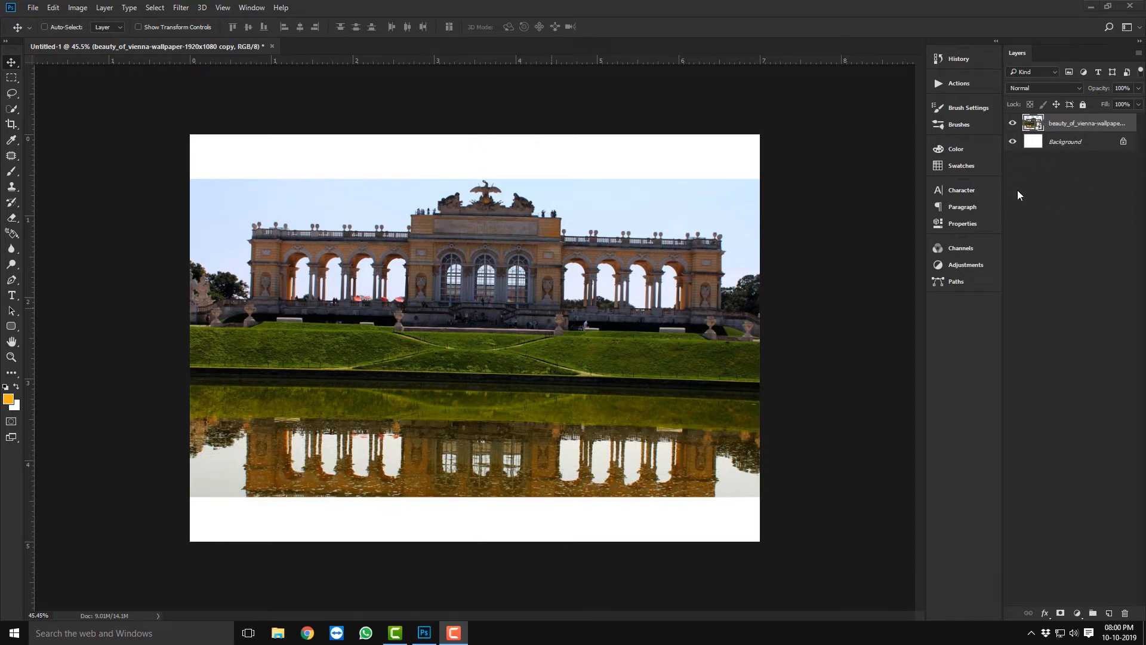
{"action": "left_click", "coordinate": [1049, 133]}
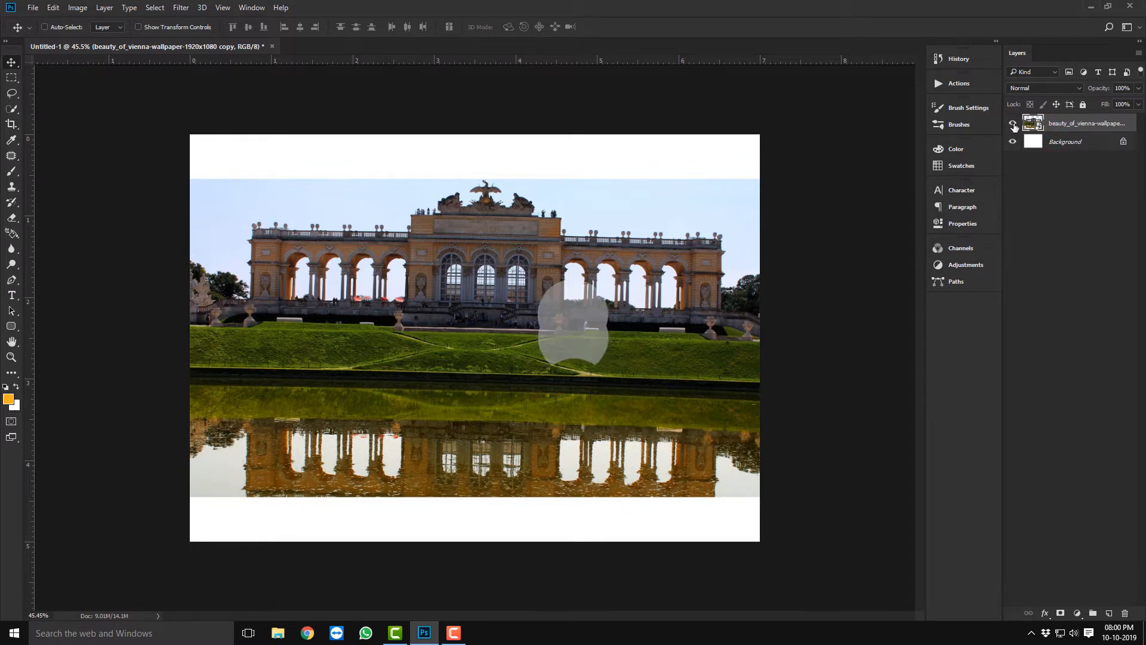
{"action": "left_click", "coordinate": [1013, 124]}
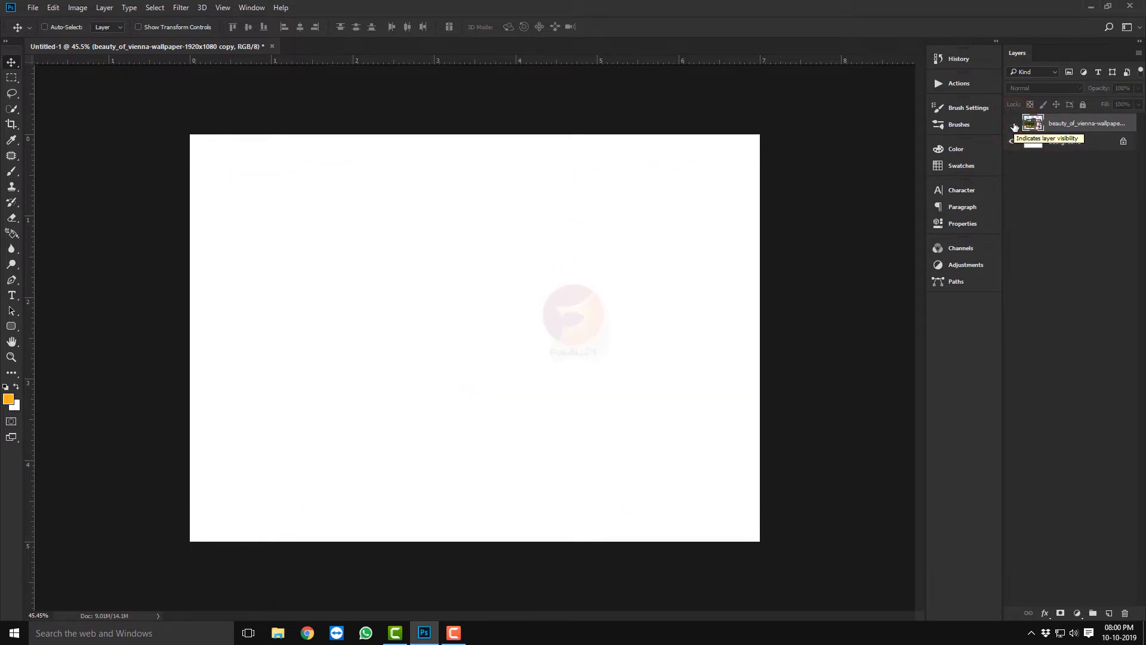
{"action": "left_click", "coordinate": [1013, 124]}
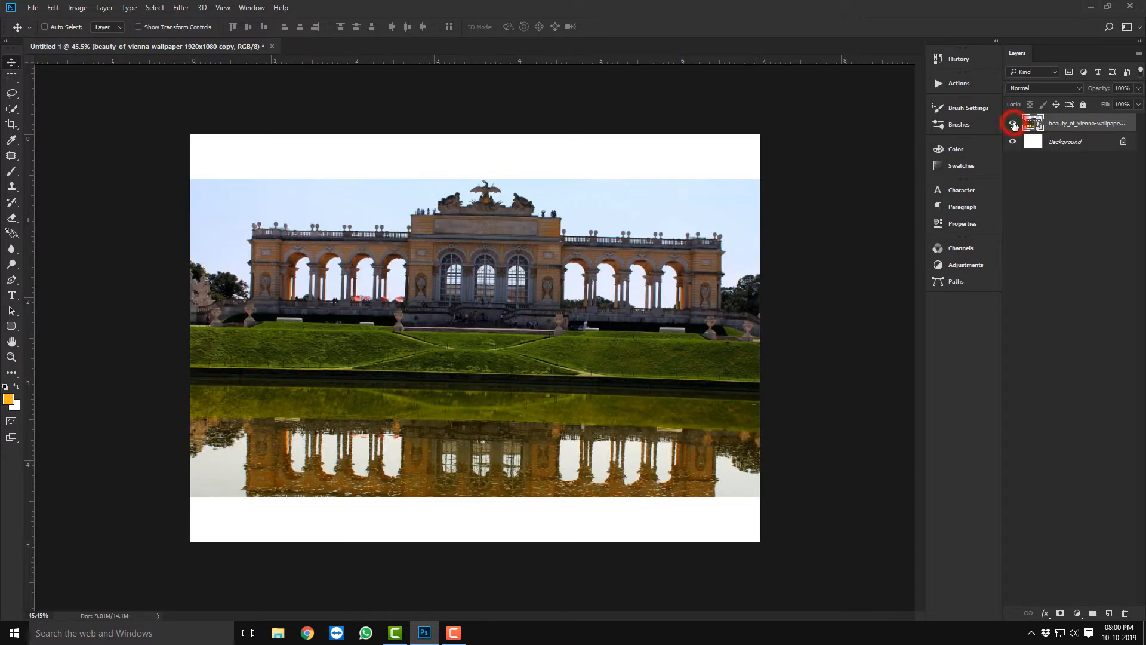
Delete the Vienna image layer, keeping only the Background layer in the document
{"action": "left_click", "coordinate": [1088, 125]}
{"action": "left_click", "coordinate": [1113, 123]}
{"action": "left_click", "coordinate": [1126, 614]}
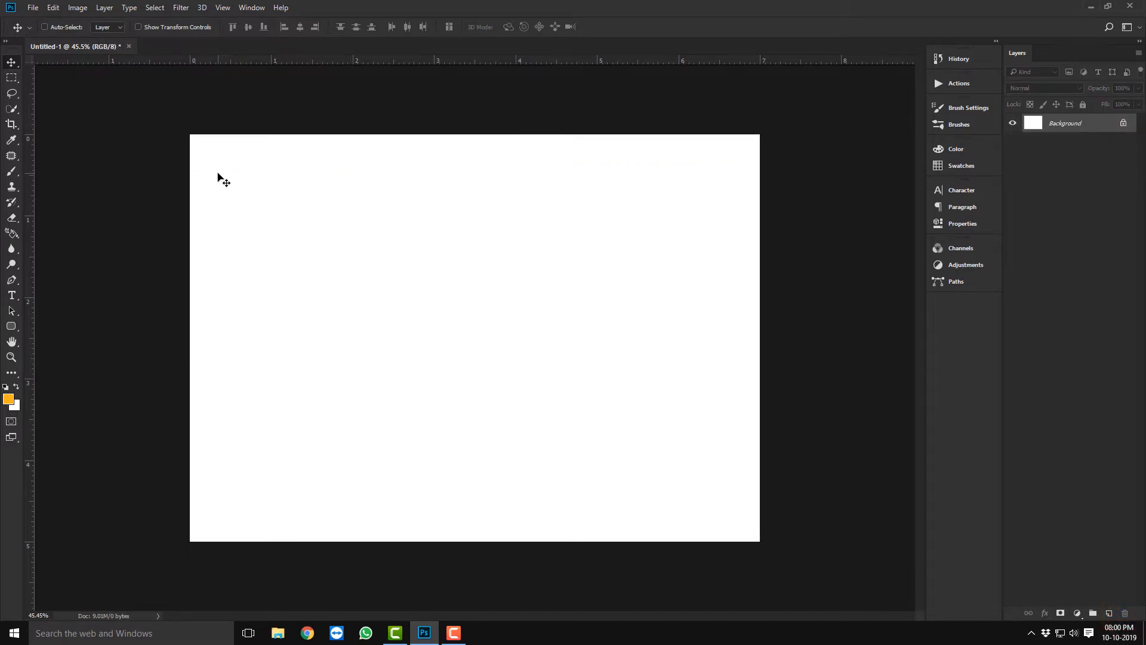
Add the orange text "text" in the canvas's upper-left area as a new text layer
{"action": "left_click", "coordinate": [12, 296]}
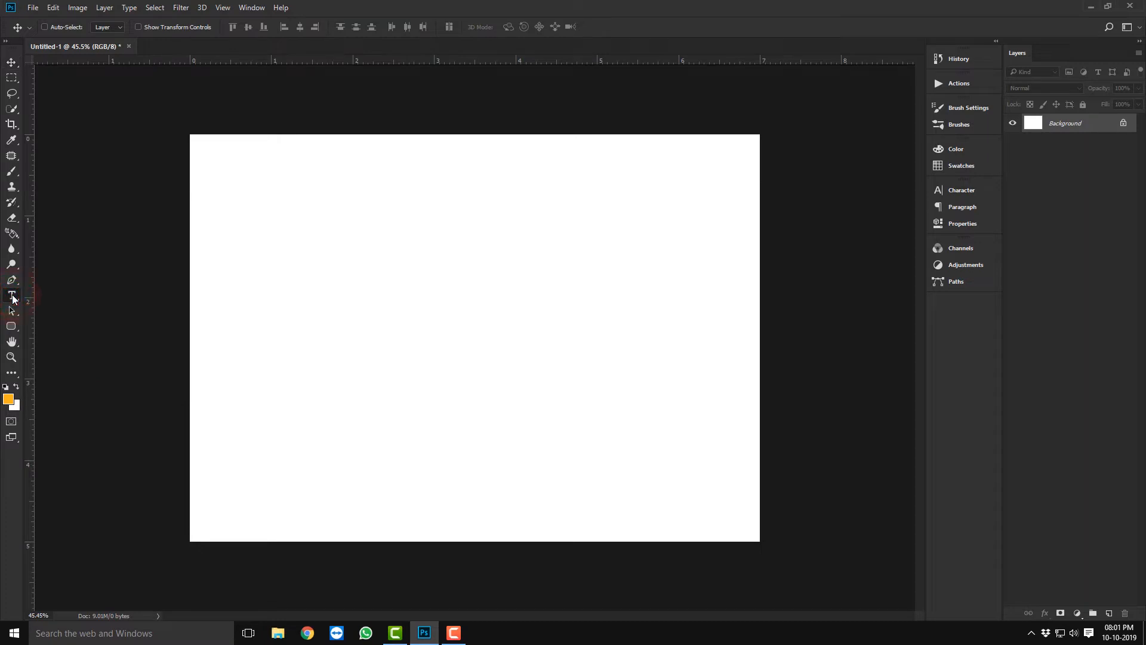
{"action": "left_click", "coordinate": [16, 297]}
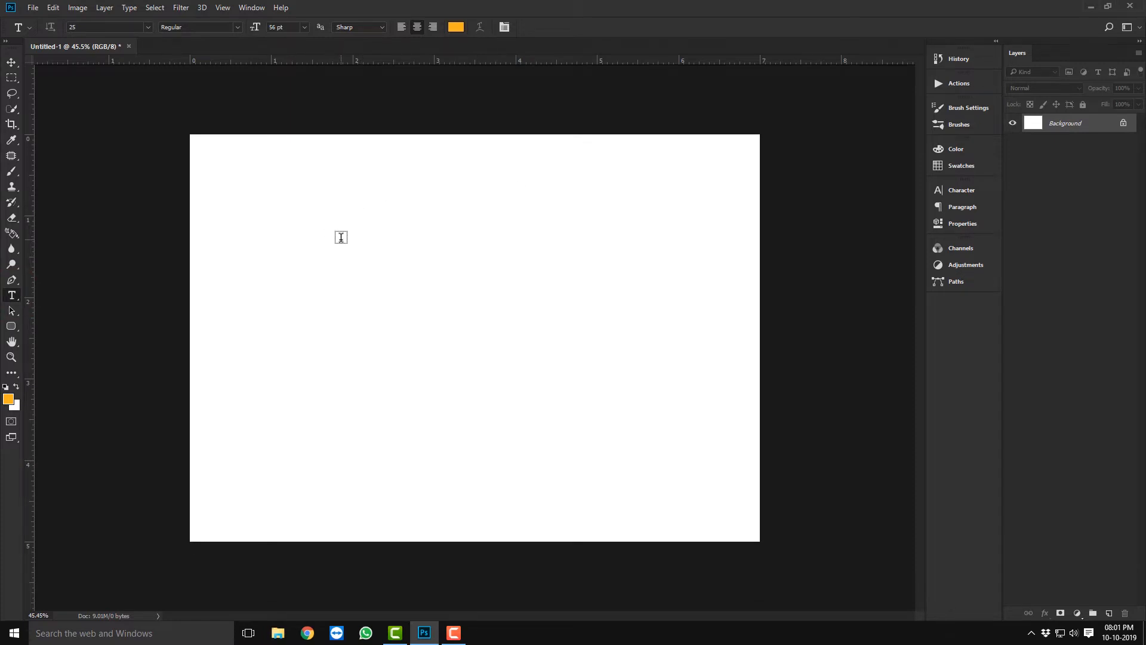
{"action": "left_click", "coordinate": [327, 225]}
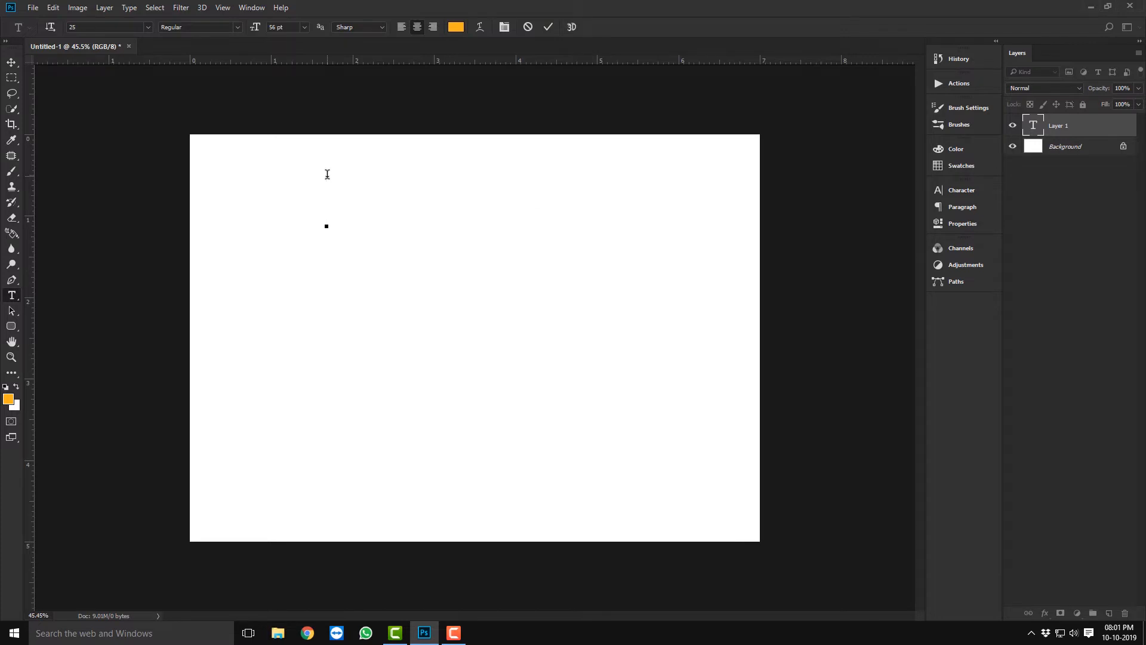
{"action": "type", "text": "text"}
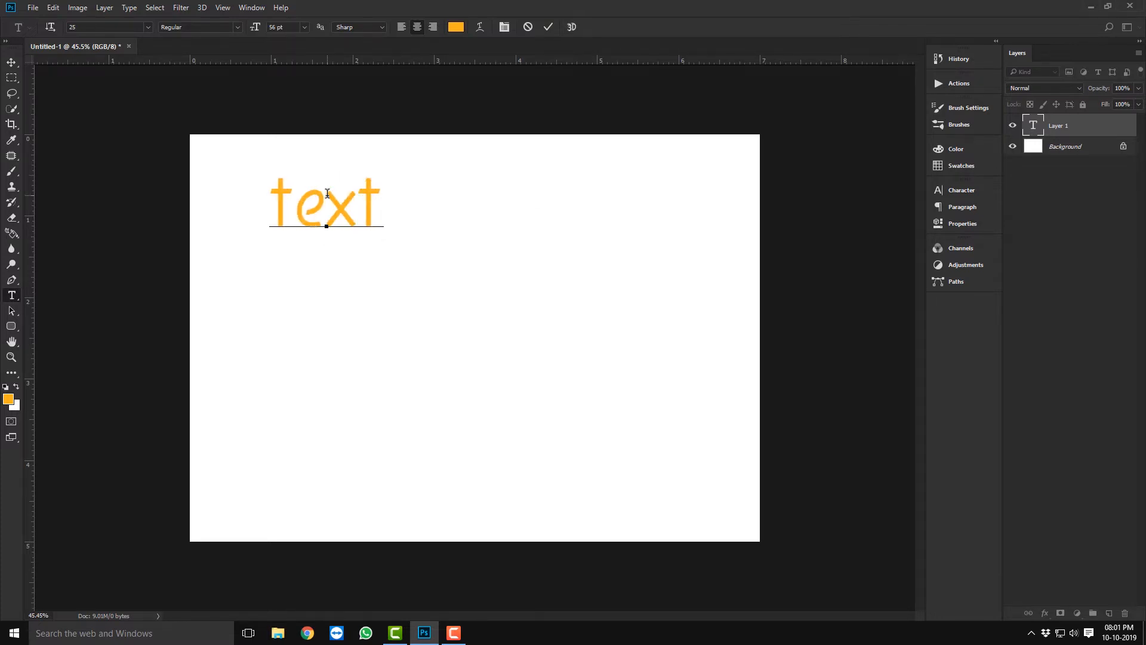
{"action": "left_click", "coordinate": [1103, 126]}
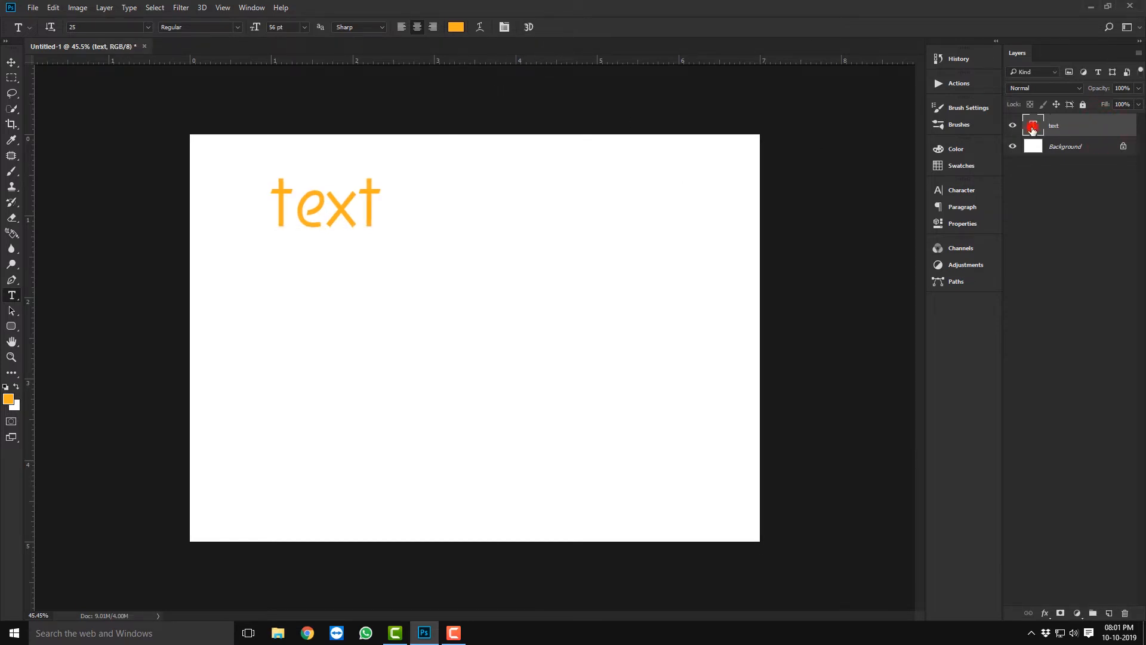
Reopen the text for editing without altering it, and move it right to the canvas's upper center
{"action": "double_click", "coordinate": [1033, 131]}
{"action": "left_click", "coordinate": [547, 26]}
{"action": "left_click", "coordinate": [1089, 123]}
{"action": "left_click", "coordinate": [11, 62]}
{"action": "left_click_drag", "start_coordinate": [334, 206], "coordinate": [441, 216]}
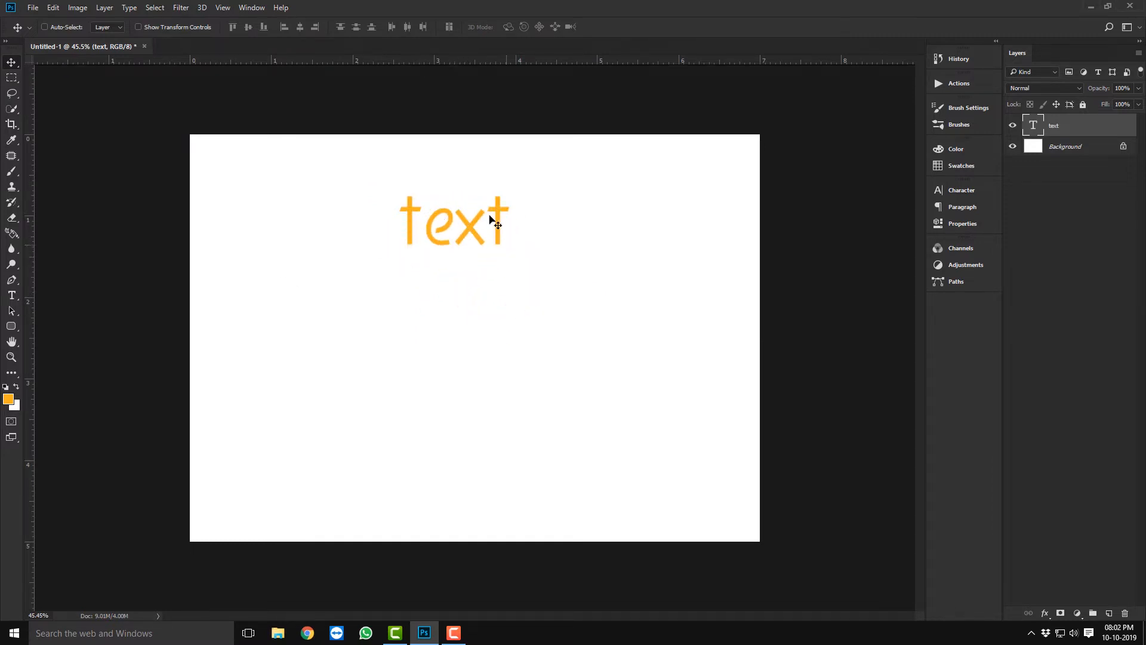
Edit the existing text layer so that it reads "text layer"
{"action": "double_click", "coordinate": [1036, 128]}
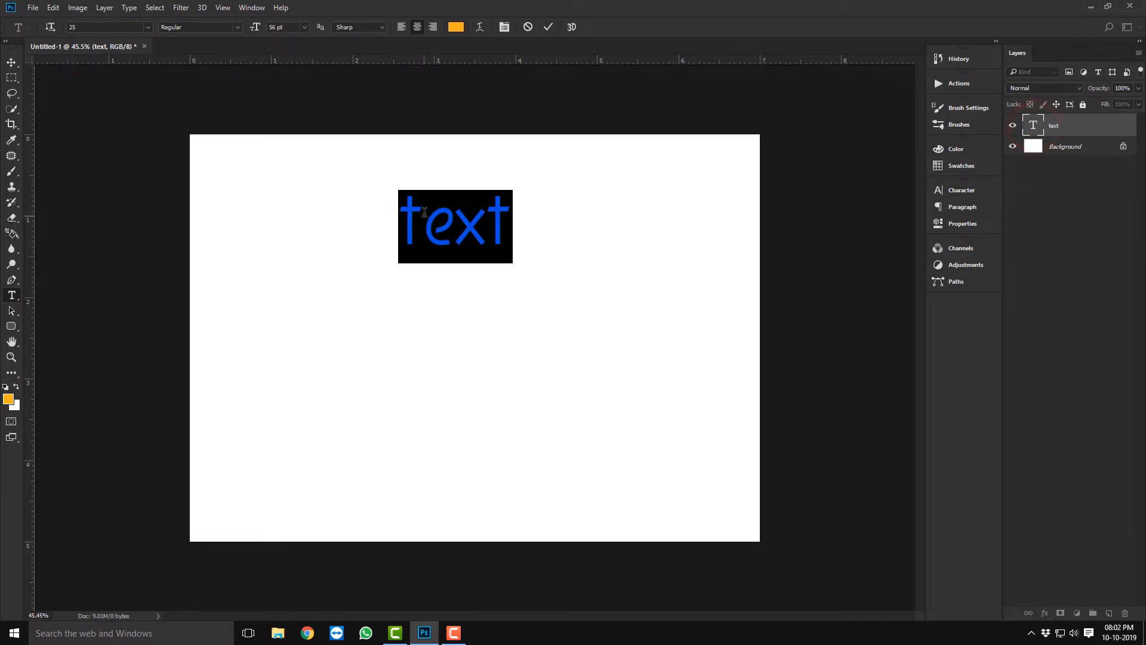
{"action": "left_click", "coordinate": [447, 223]}
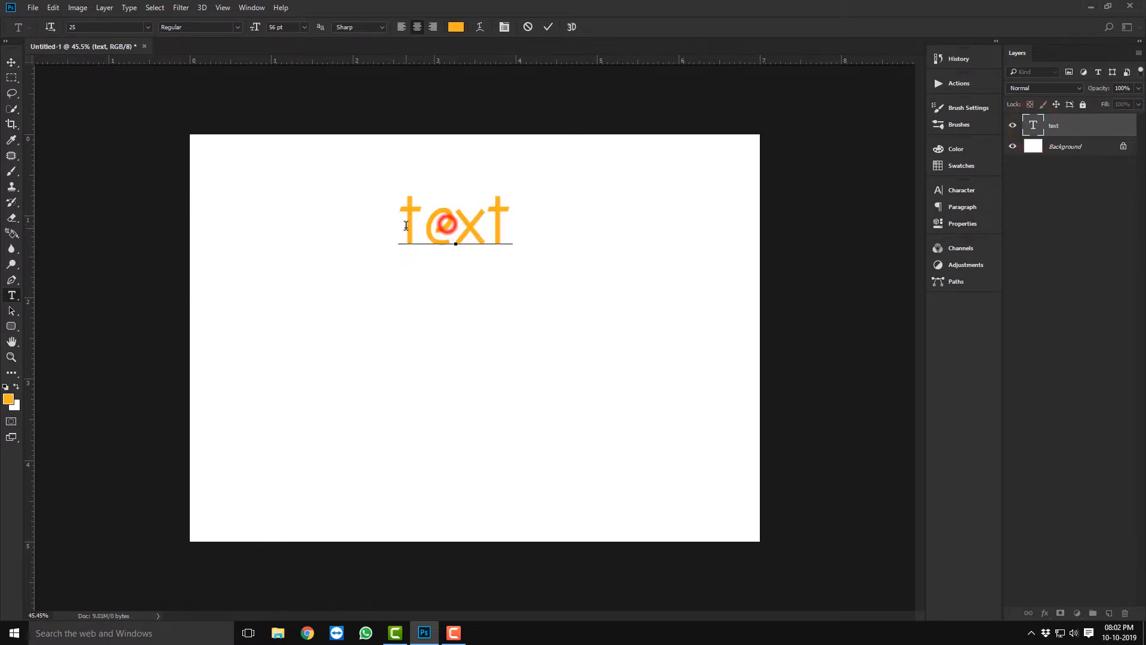
{"action": "left_click", "coordinate": [509, 222]}
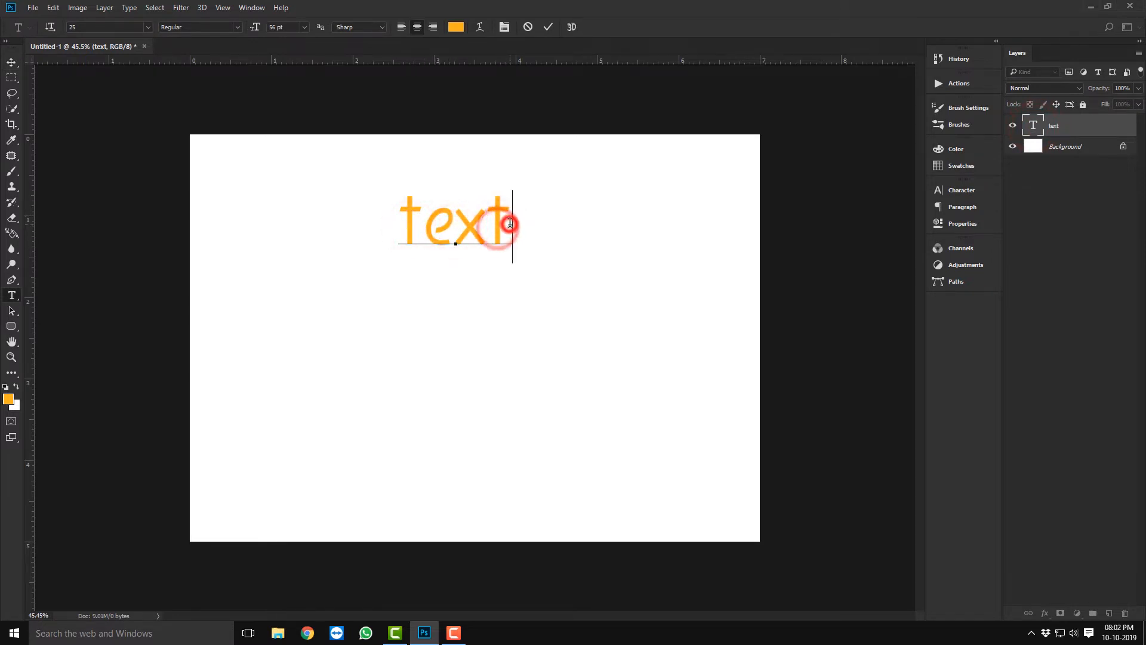
{"action": "key", "text": "BackSpace"}
{"action": "key", "text": "BackSpace"}
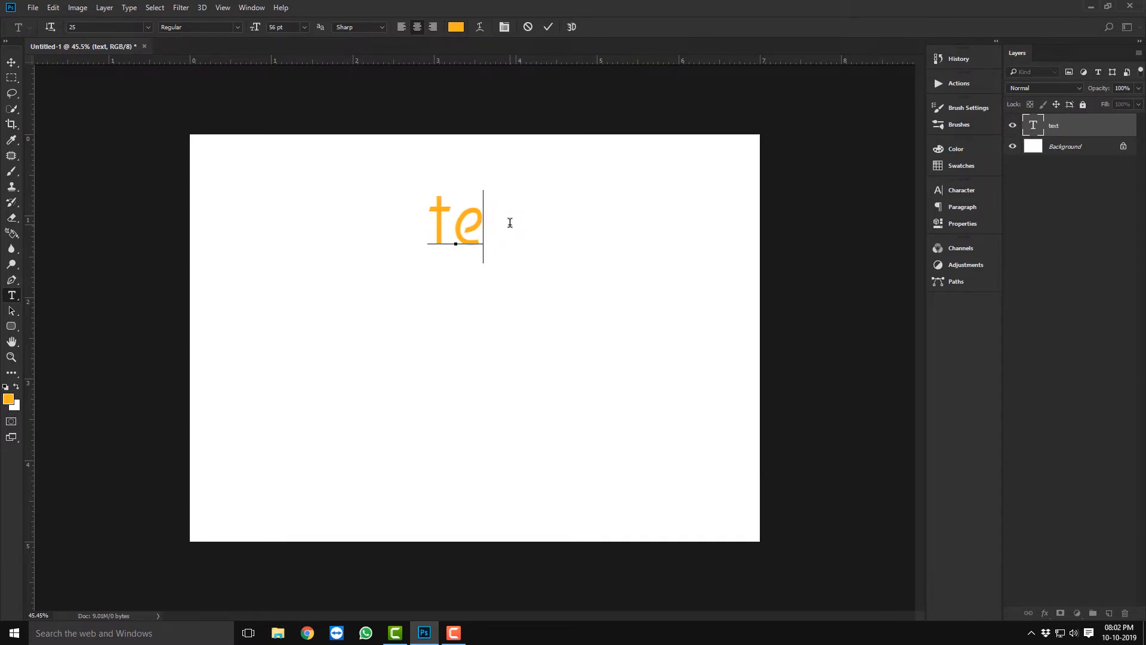
{"action": "type", "text": "xt"}
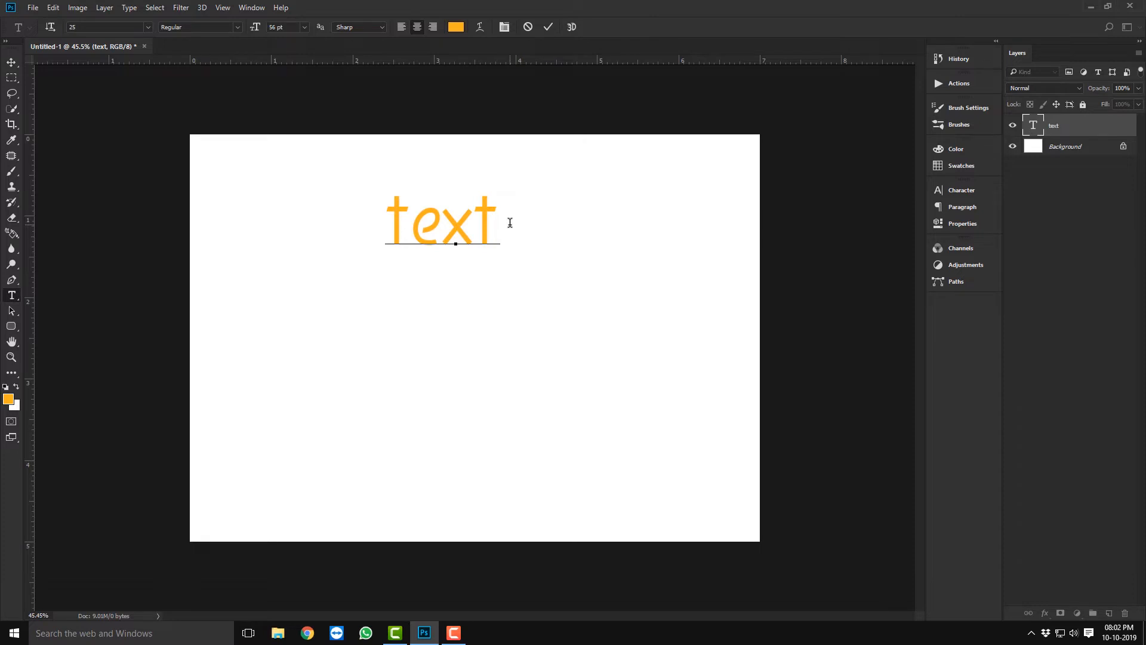
{"action": "type", "text": " layer"}
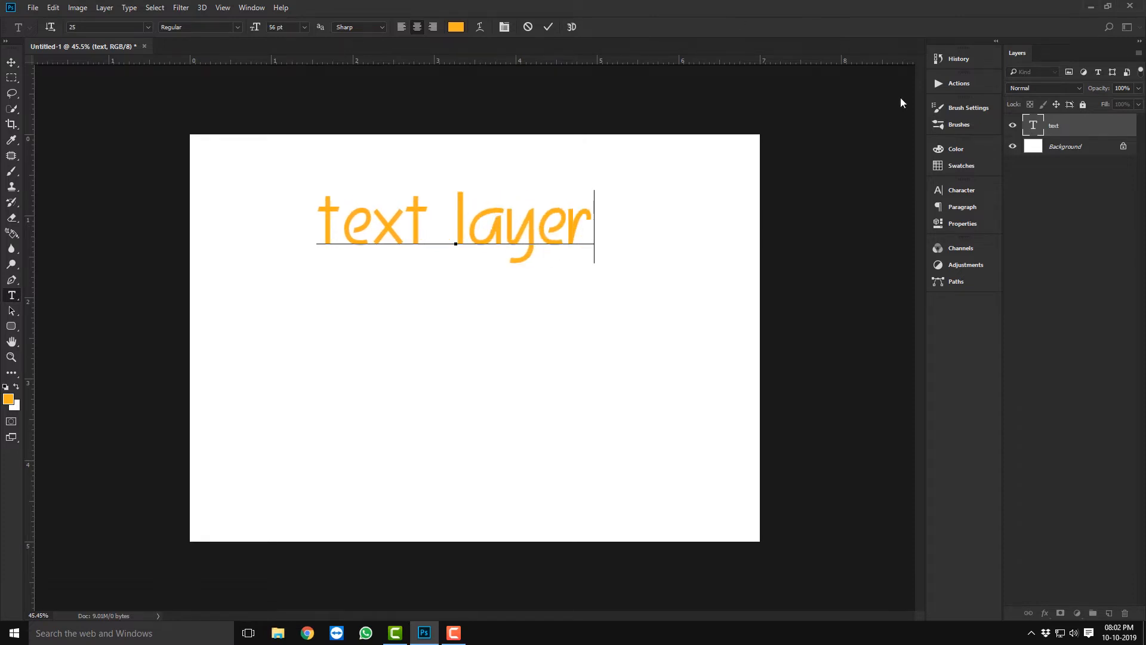
{"action": "left_click", "coordinate": [1084, 135]}
Move the "text layer" text down and right near the canvas's center, and delete its layer
{"action": "key", "text": "v"}
{"action": "left_click_drag", "start_coordinate": [519, 234], "coordinate": [583, 333]}
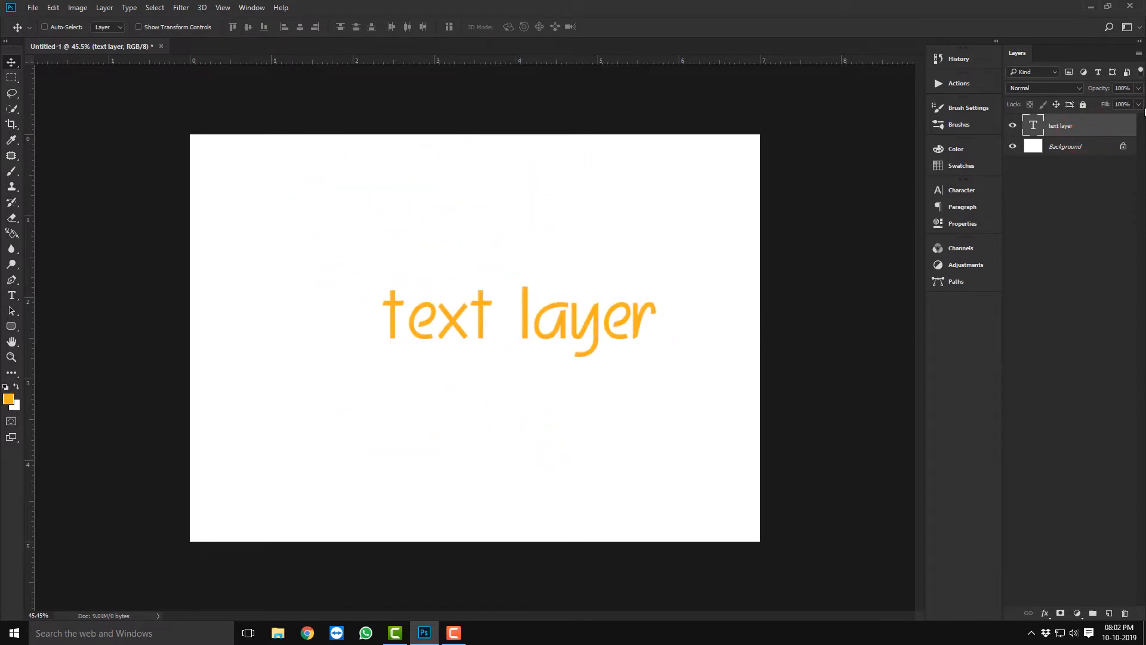
{"action": "left_click", "coordinate": [1102, 126]}
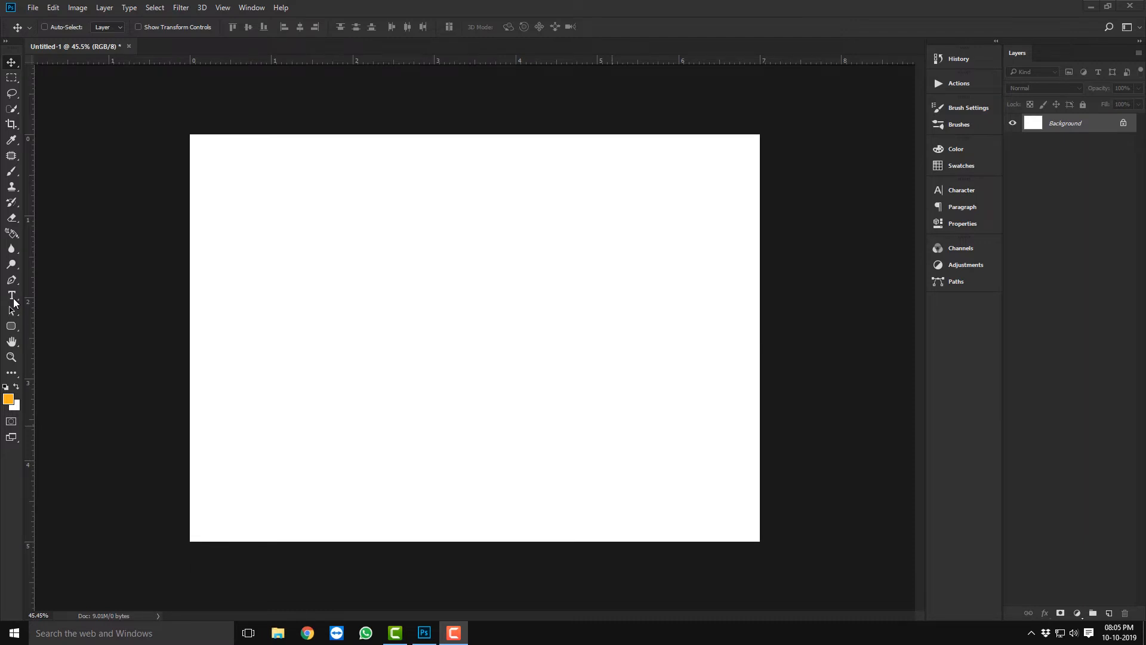
Draw a rectangular marquee selection about 4 x 3 in, starting near the canvas's upper-left corner
{"action": "left_click", "coordinate": [12, 79]}
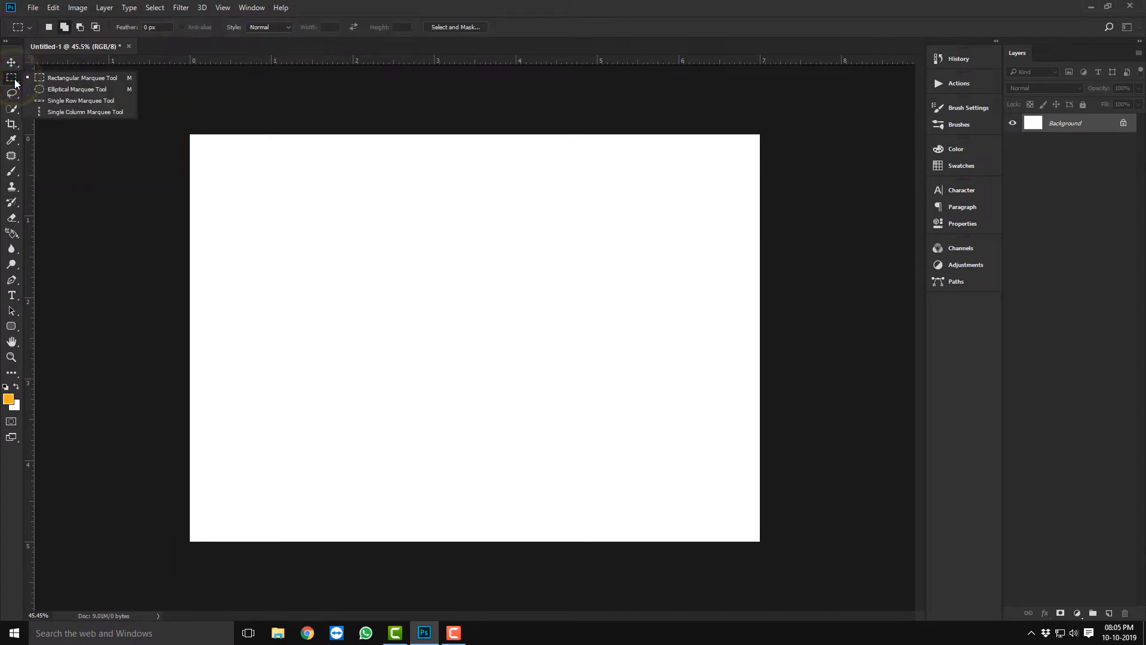
{"action": "left_click", "coordinate": [66, 80]}
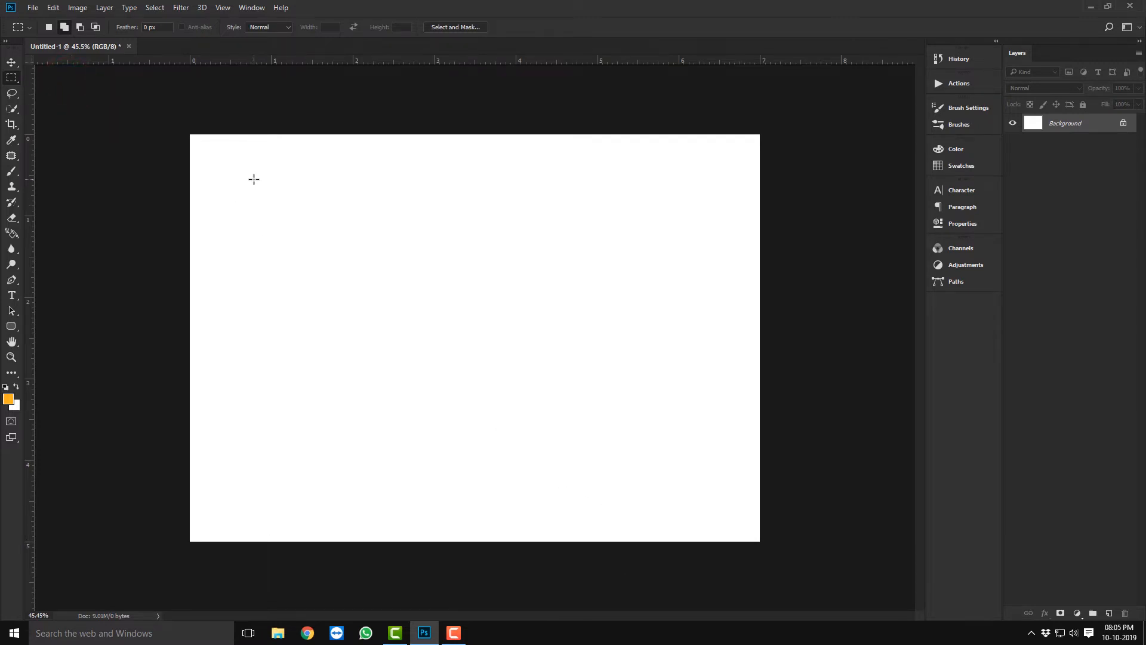
{"action": "left_click_drag", "start_coordinate": [254, 179], "coordinate": [586, 431]}
Fill the selection on the Background layer with Foreground Color through the Fill dialog, and undo the fill
{"action": "right_click", "coordinate": [455, 264]}
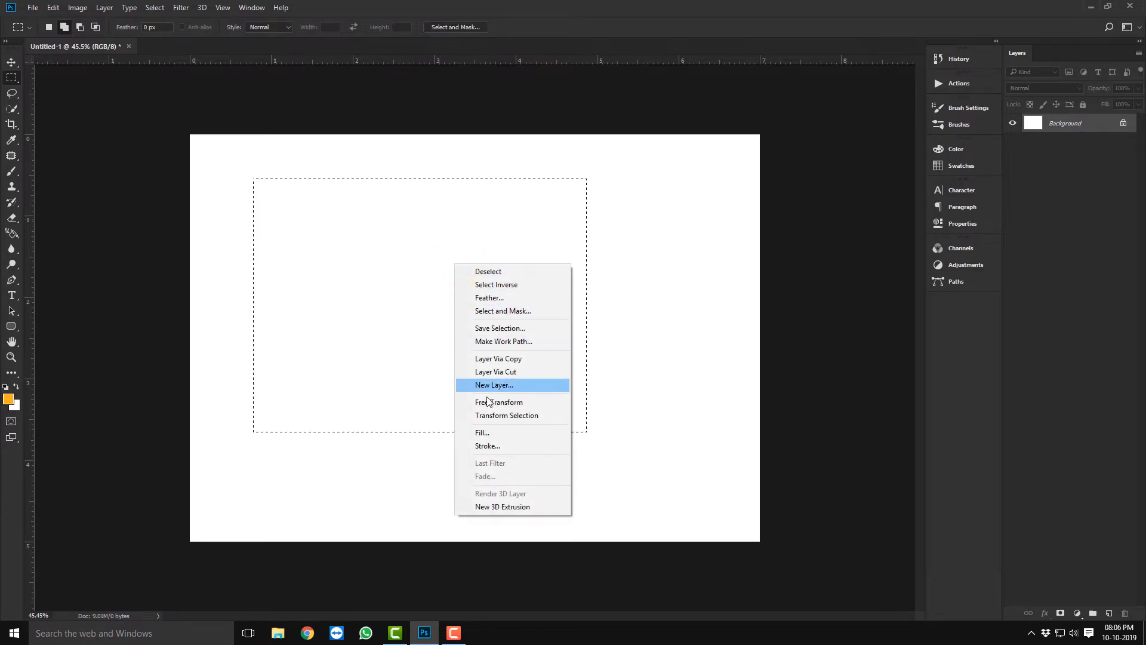
{"action": "left_click", "coordinate": [485, 432]}
{"action": "left_click", "coordinate": [569, 185]}
{"action": "left_click", "coordinate": [561, 192]}
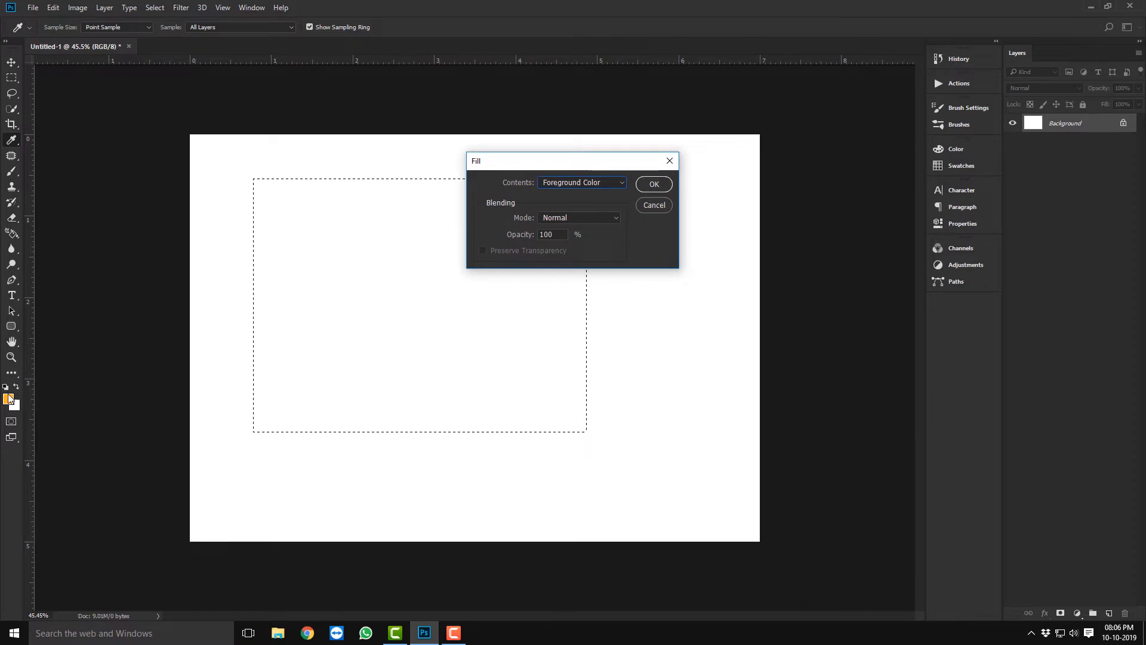
{"action": "left_click", "coordinate": [651, 185]}
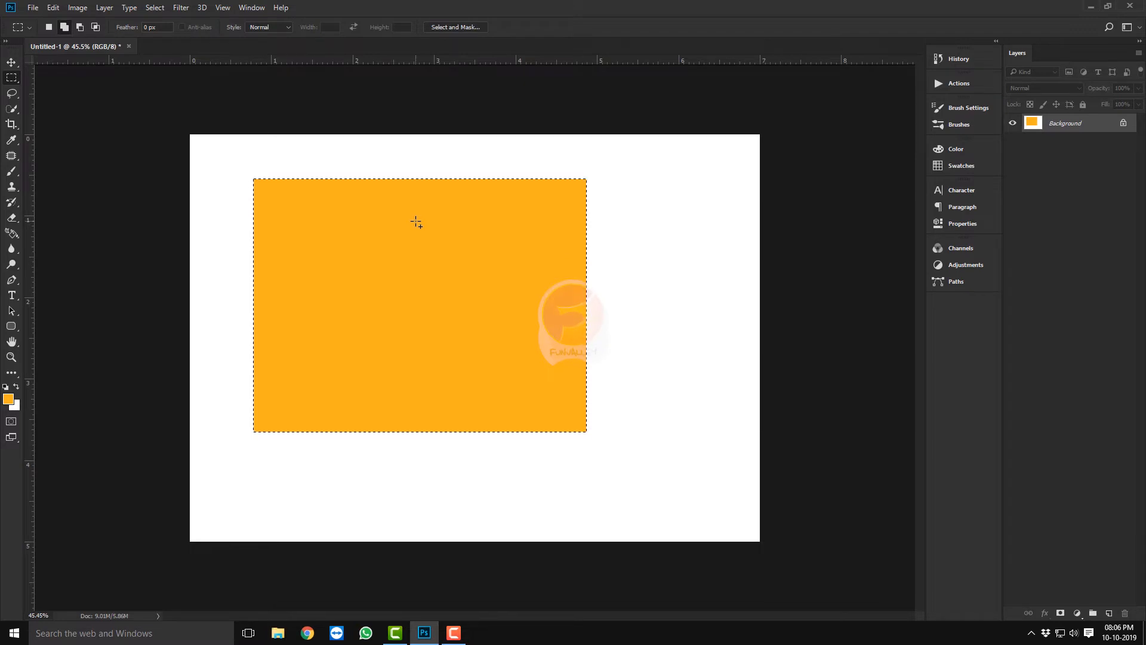
{"action": "key", "text": "ctrl+z"}
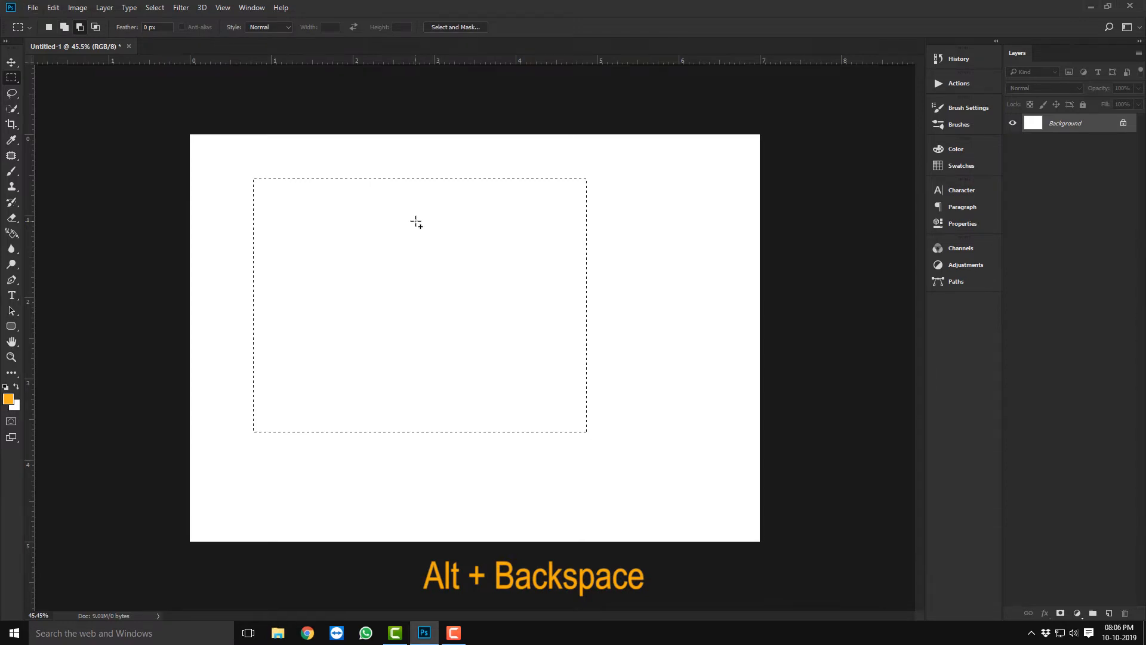
Fill the selection on the Background layer directly with the foreground color and remove the selection
{"action": "key", "text": "alt+BackSpace"}
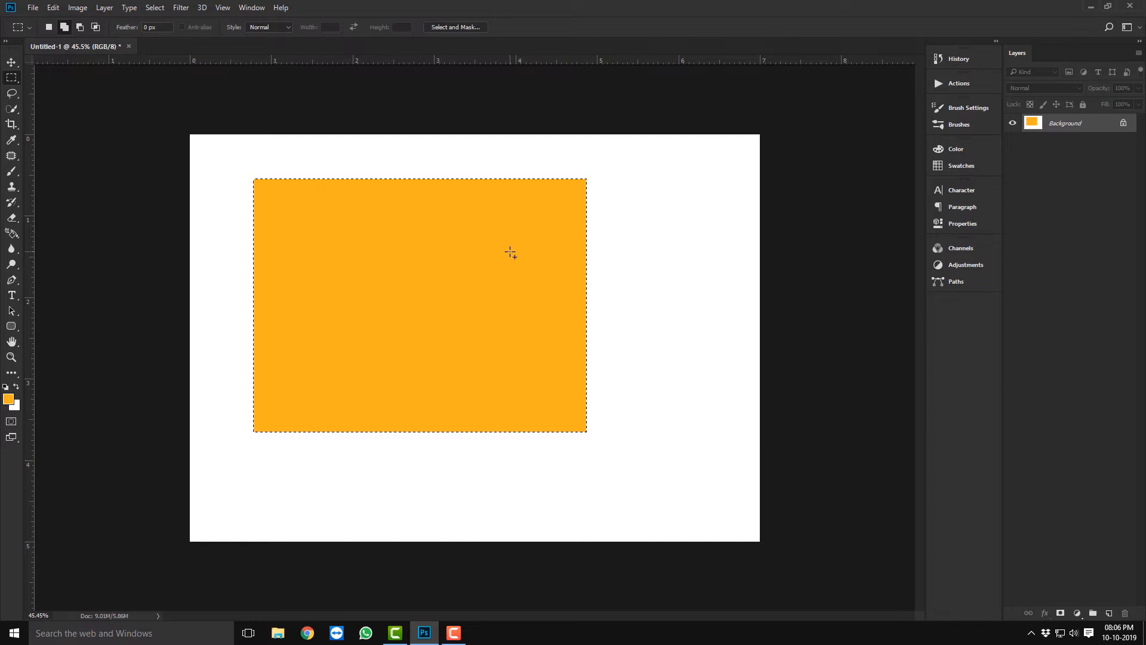
{"action": "right_click", "coordinate": [466, 235]}
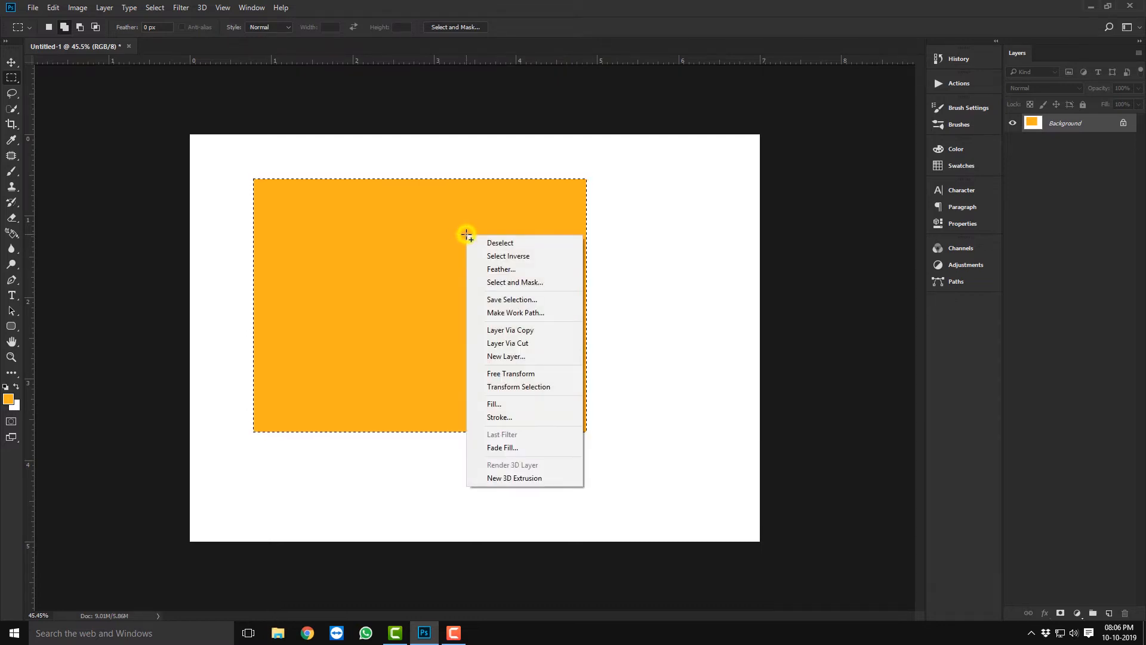
{"action": "left_click", "coordinate": [513, 245]}
{"action": "key", "text": "ctrl+z"}
{"action": "key", "text": "ctrl+d"}
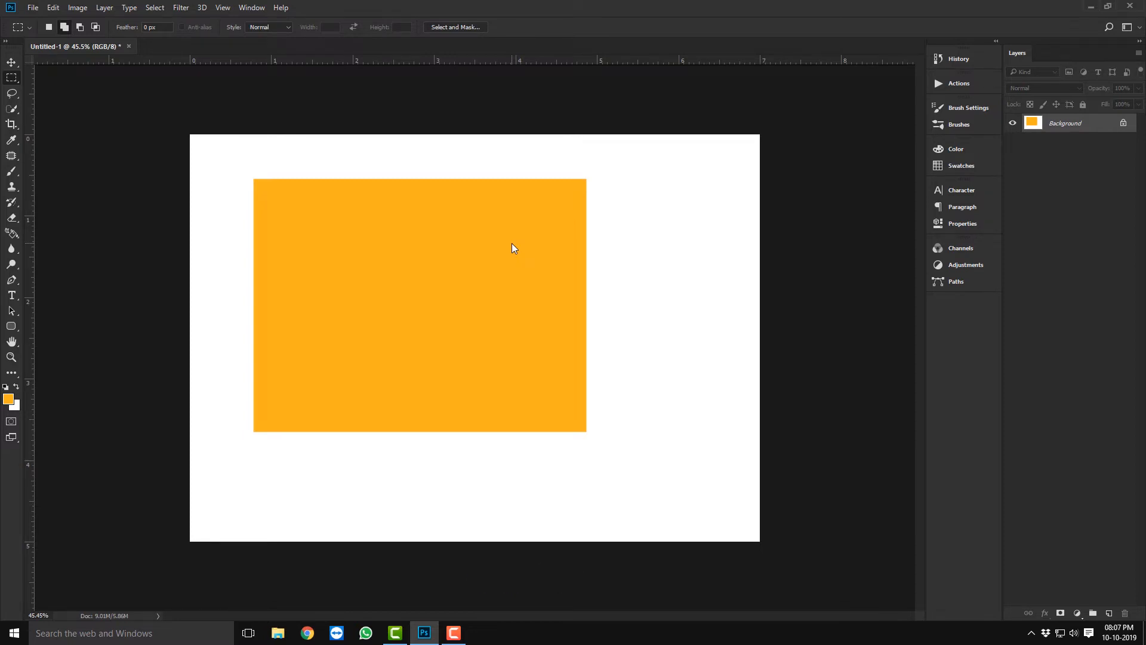
Try to move the orange rectangle on the Background layer without converting it, and undo the deselection and fill
{"action": "left_click", "coordinate": [12, 61]}
{"action": "left_click_drag", "start_coordinate": [428, 217], "coordinate": [620, 309]}
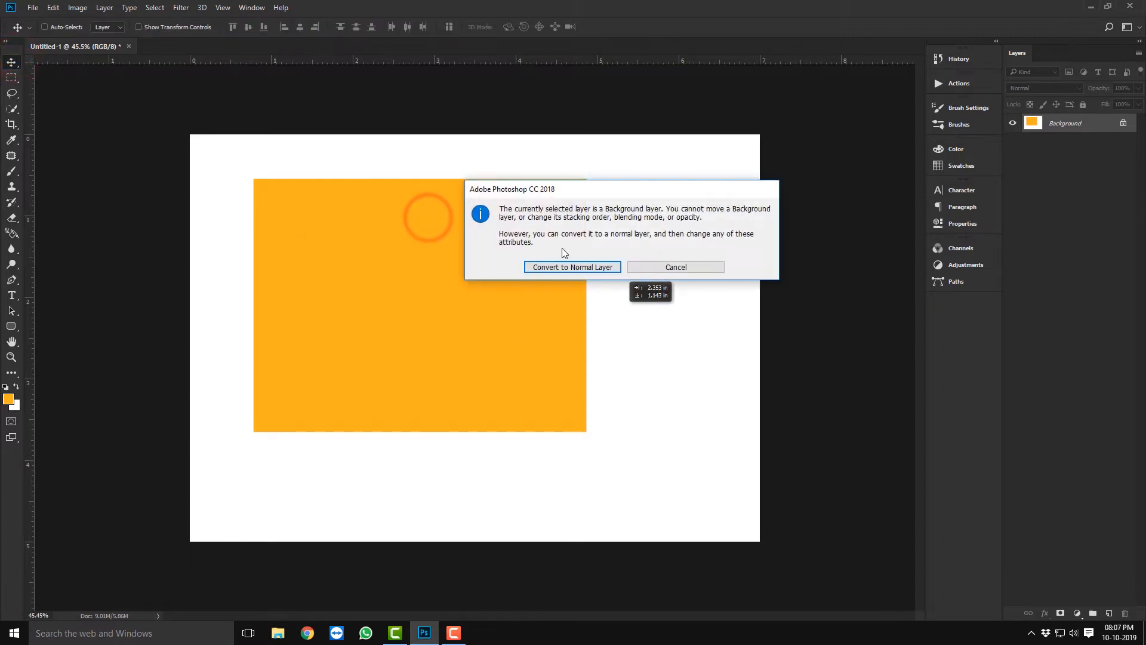
{"action": "left_click", "coordinate": [658, 268]}
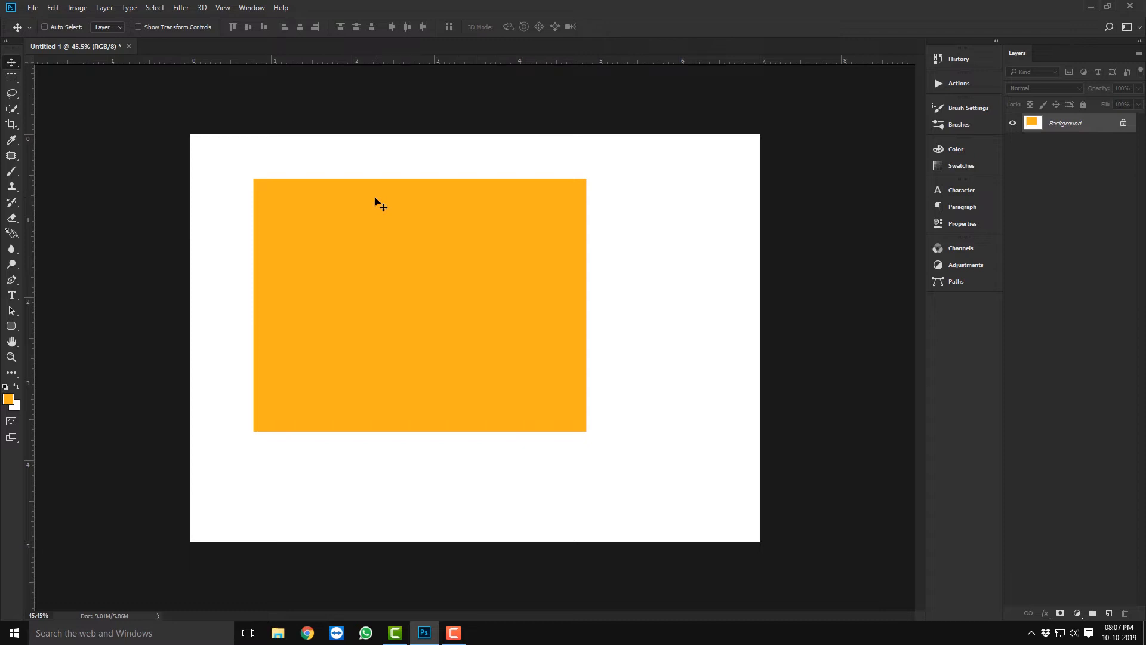
{"action": "key", "text": "ctrl"}
{"action": "key", "text": "ctrl+z"}
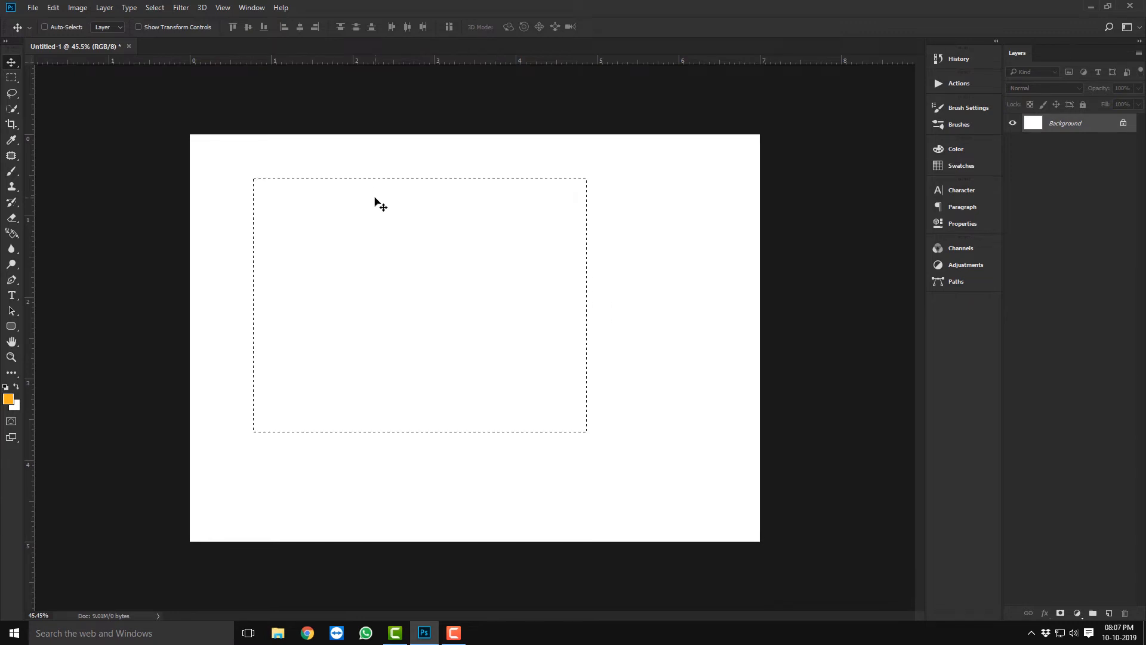
Fill the selection with the foreground color on a new layer, deselect it, and move the rectangle about 1 in right and slightly down
{"action": "left_click", "coordinate": [1110, 615]}
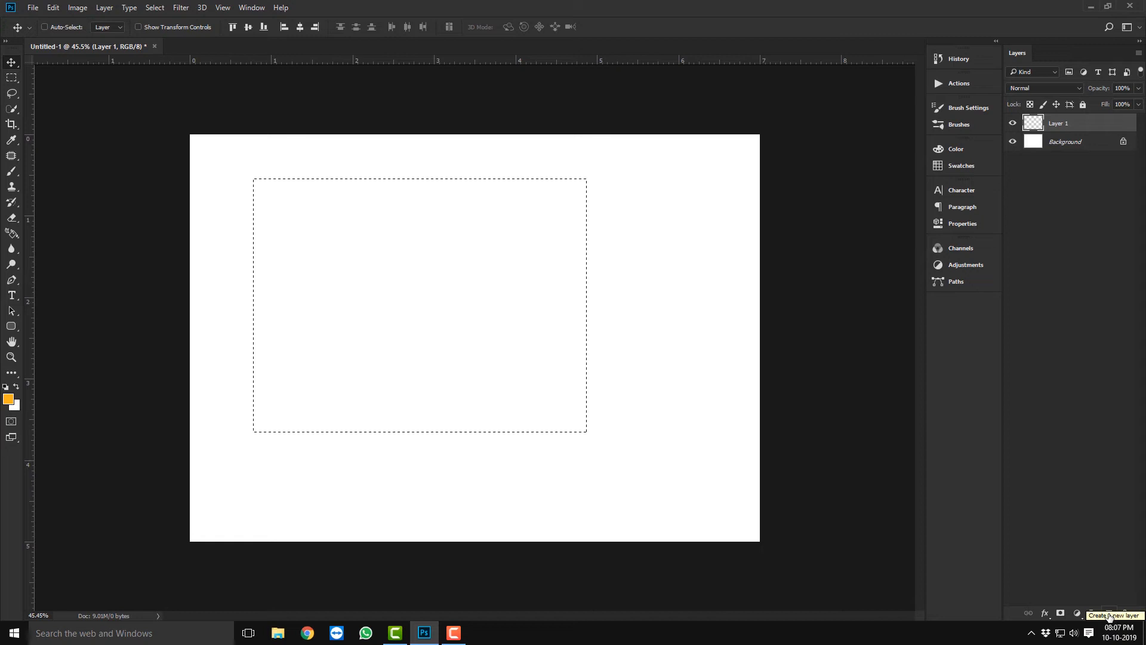
{"action": "key", "text": "alt+BackSpace"}
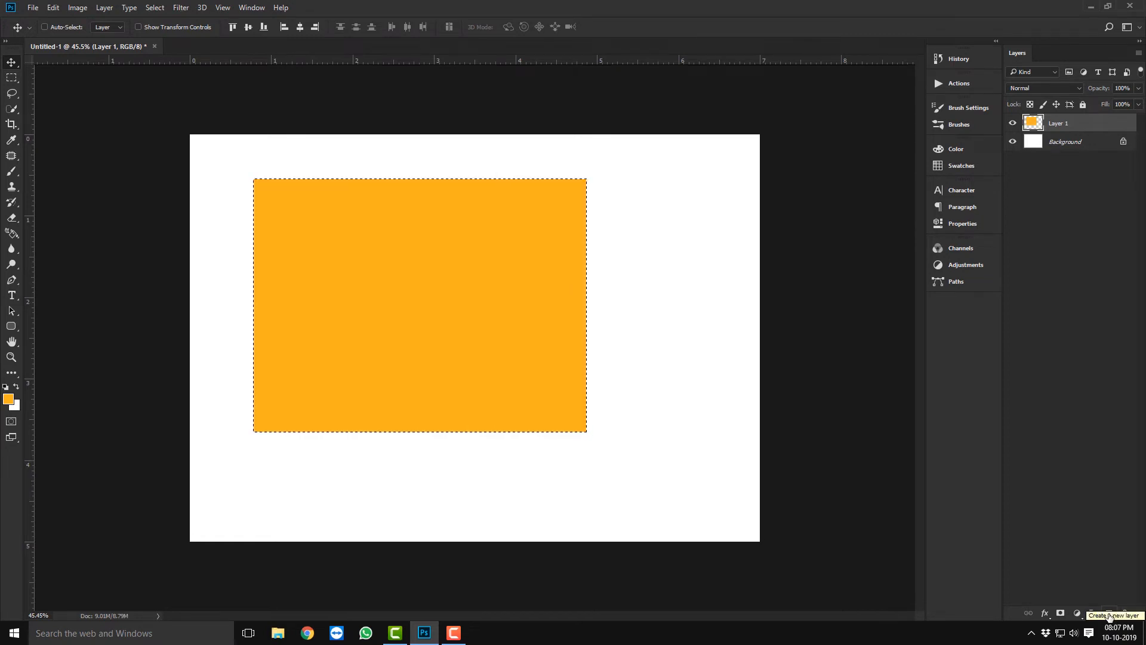
{"action": "key", "text": "ctrl"}
{"action": "key", "text": "ctrl+d"}
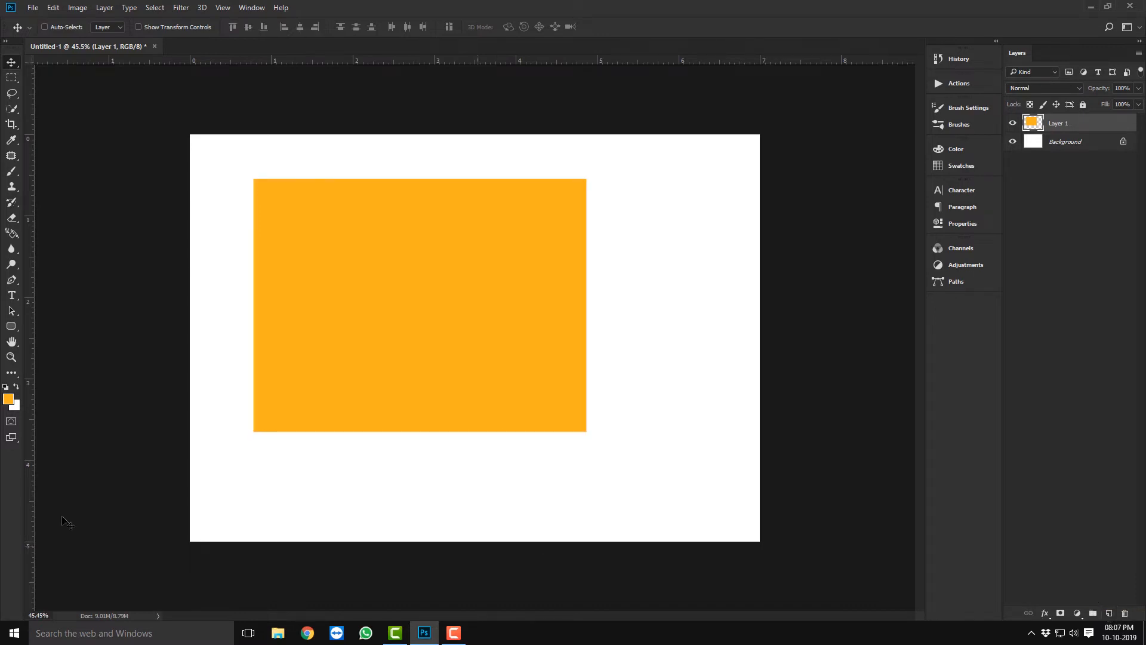
{"action": "left_click", "coordinate": [12, 63]}
{"action": "left_click_drag", "start_coordinate": [385, 256], "coordinate": [474, 269]}
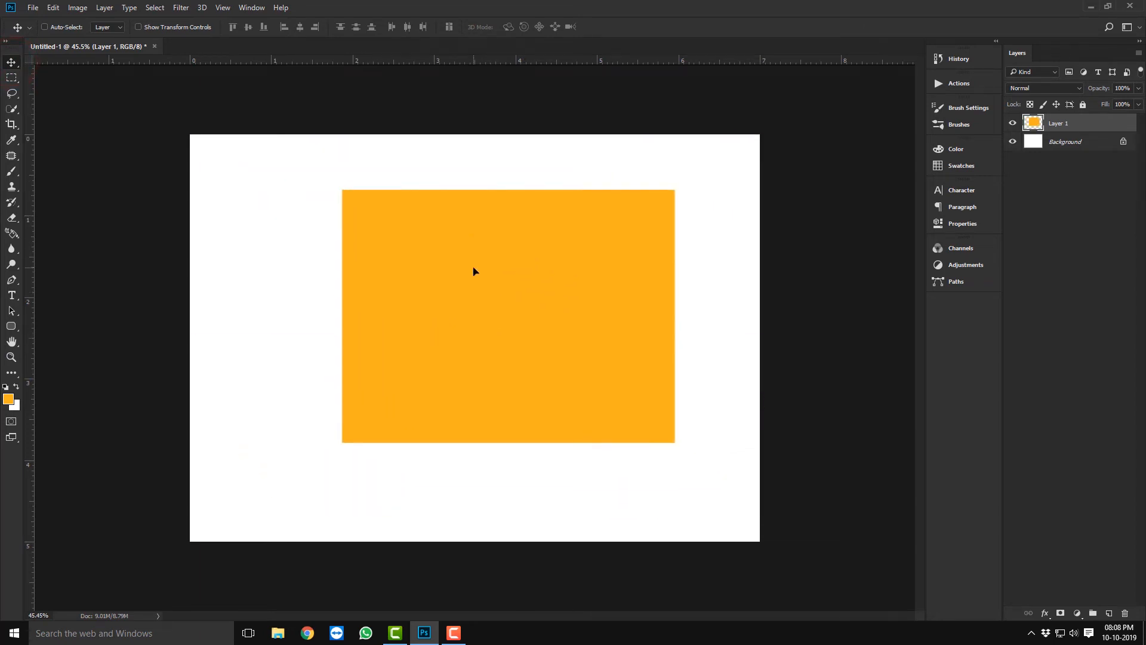
Undo the orange rectangle's move, deselection and fill, and the creation of its layer
{"action": "key", "text": "ctrl+z"}
{"action": "key", "text": "ctrl+z"}
{"action": "key", "text": "ctrl+z"}
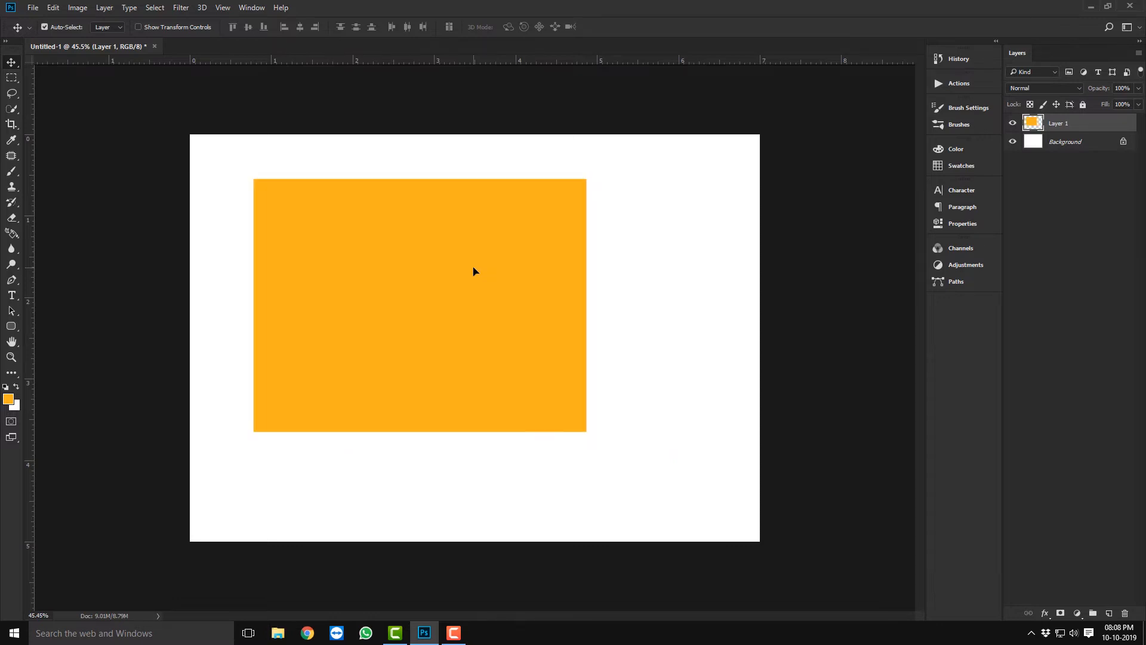
{"action": "key", "text": "ctrl+z"}
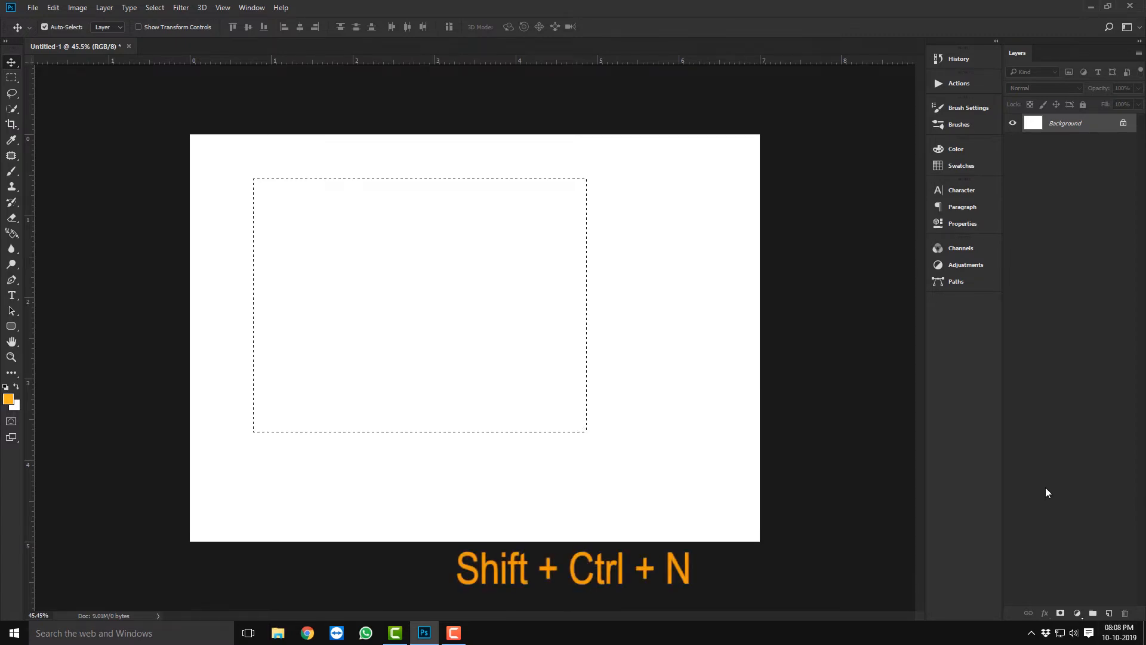
Create a new layer named shape and fill the rectangular selection with the orange foreground color
{"action": "key", "text": "shift+ctrl+n"}
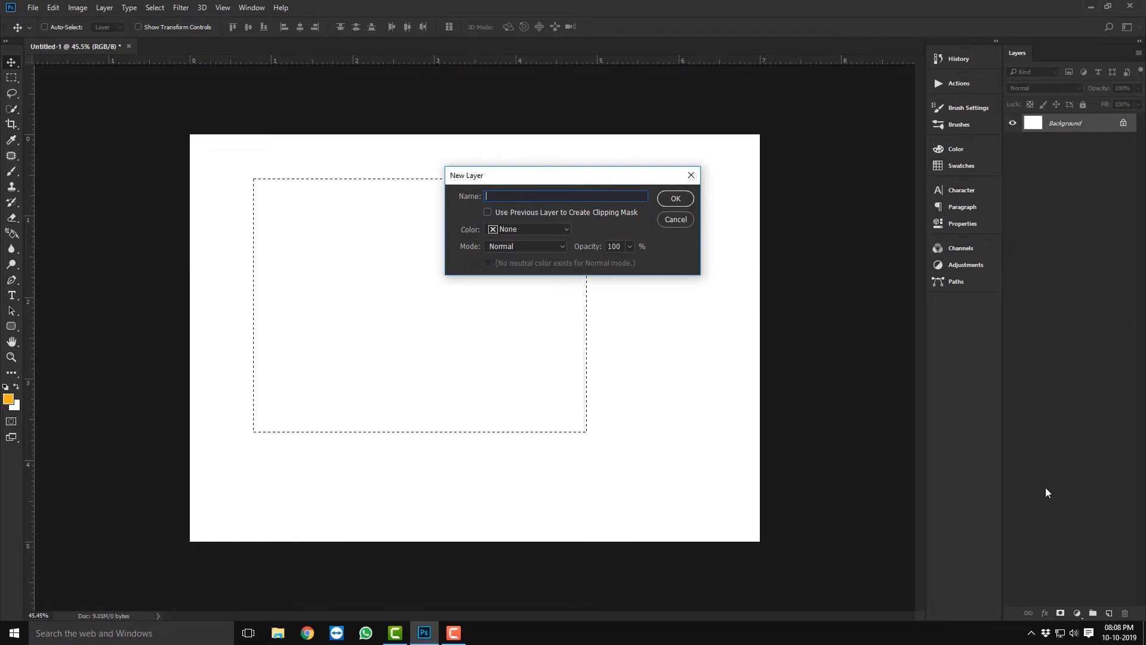
{"action": "type", "text": "shape\\"}
{"action": "key", "text": "Return"}
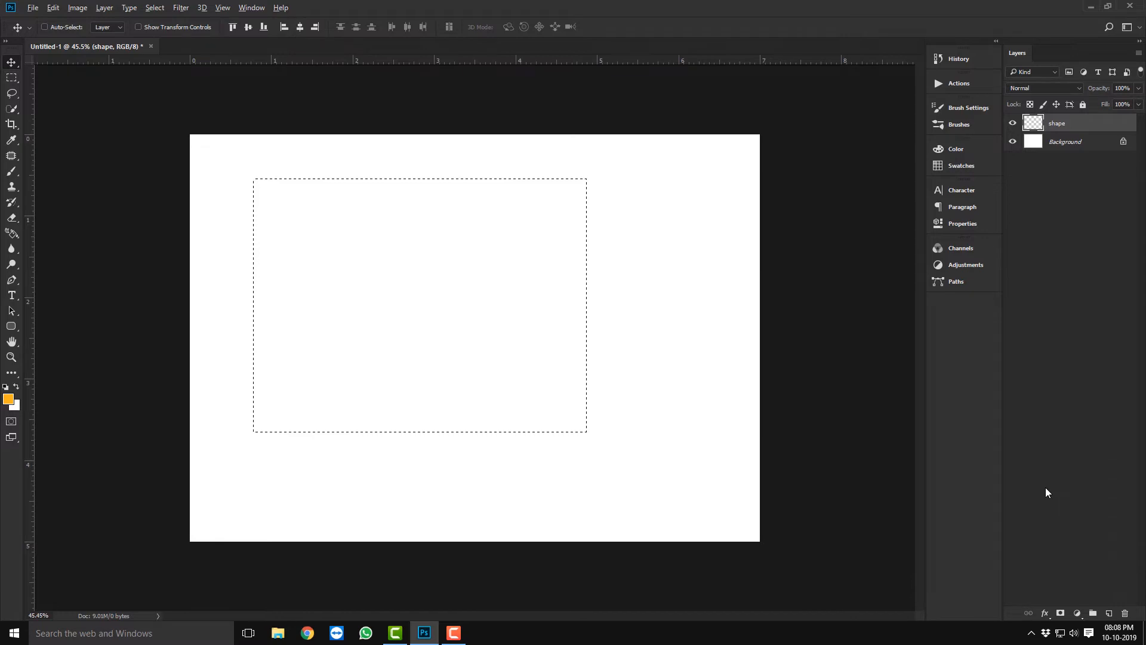
{"action": "key", "text": "alt+BackSpace"}
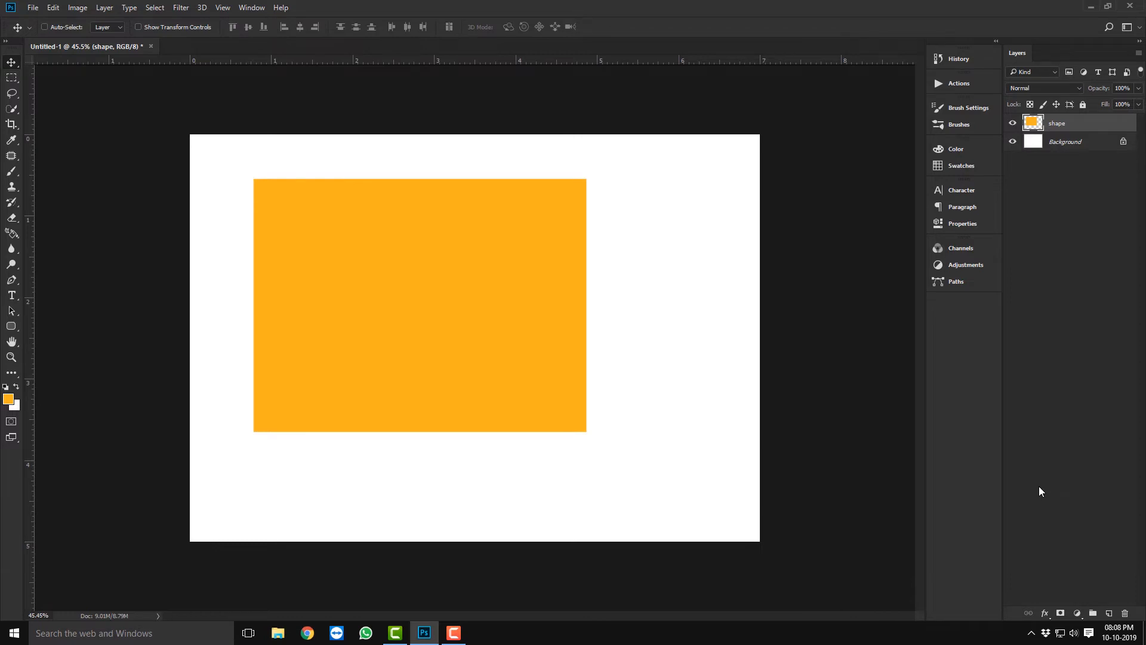
Move the orange rectangle into the canvas's upper-left corner and delete the shape layer
{"action": "left_click", "coordinate": [11, 62]}
{"action": "left_click_drag", "start_coordinate": [391, 211], "coordinate": [313, 196]}
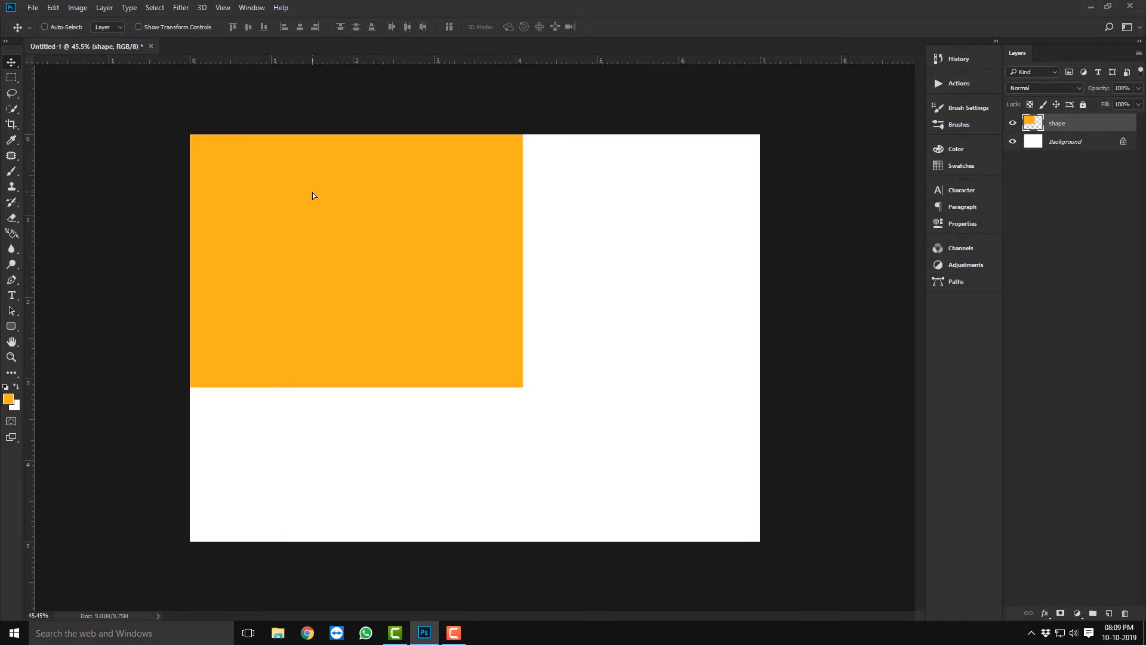
{"action": "key", "text": "Delete"}
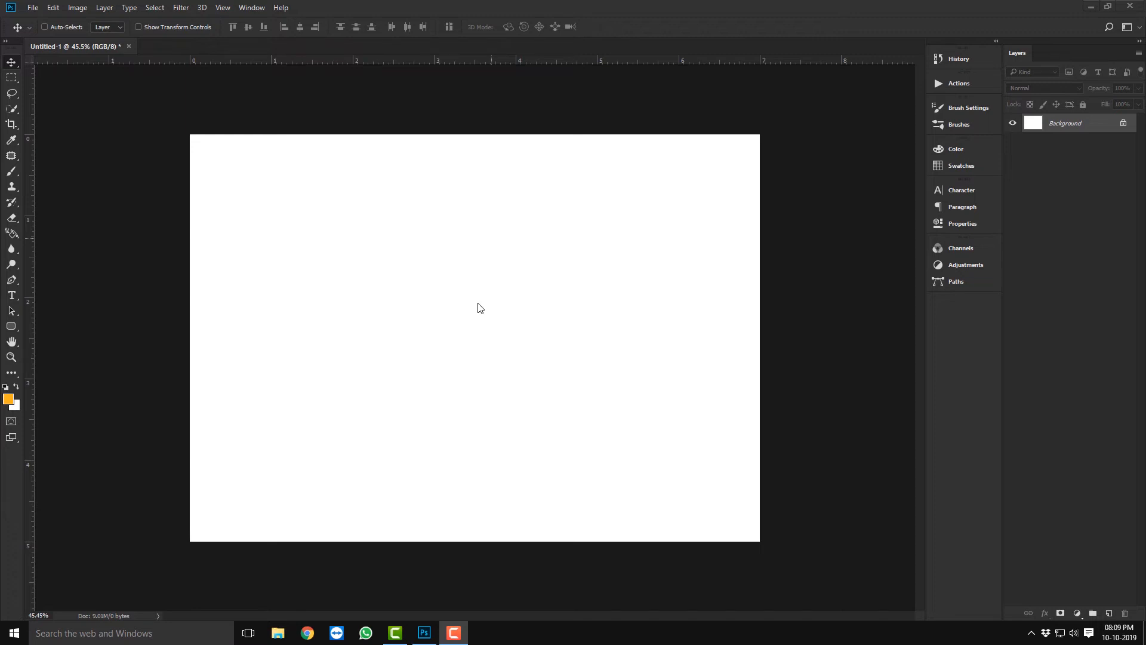
Draw a circular selection about 2.8 in wide in the left half of the canvas and add a new layer with default settings
{"action": "left_click", "coordinate": [10, 80]}
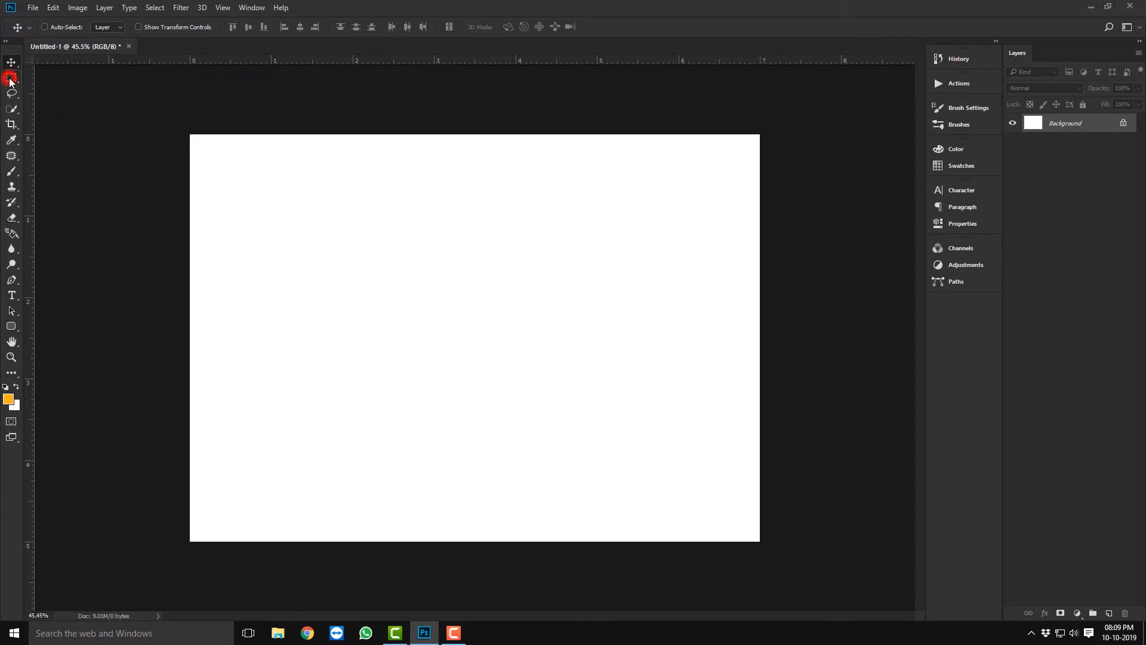
{"action": "right_click", "coordinate": [11, 78]}
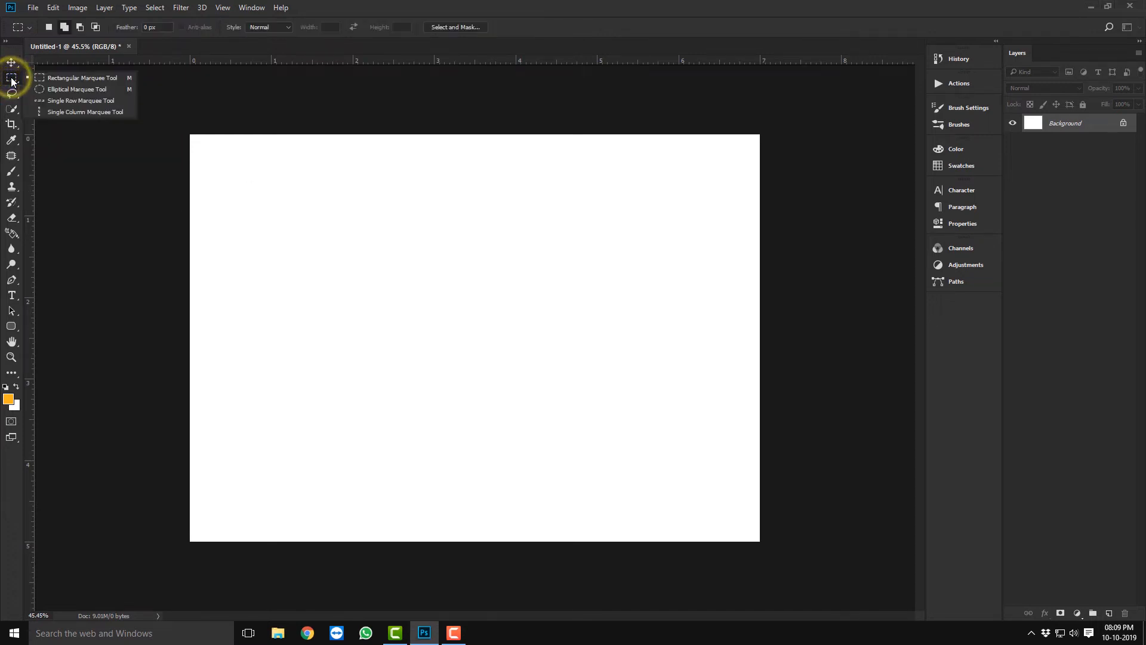
{"action": "left_click", "coordinate": [70, 93]}
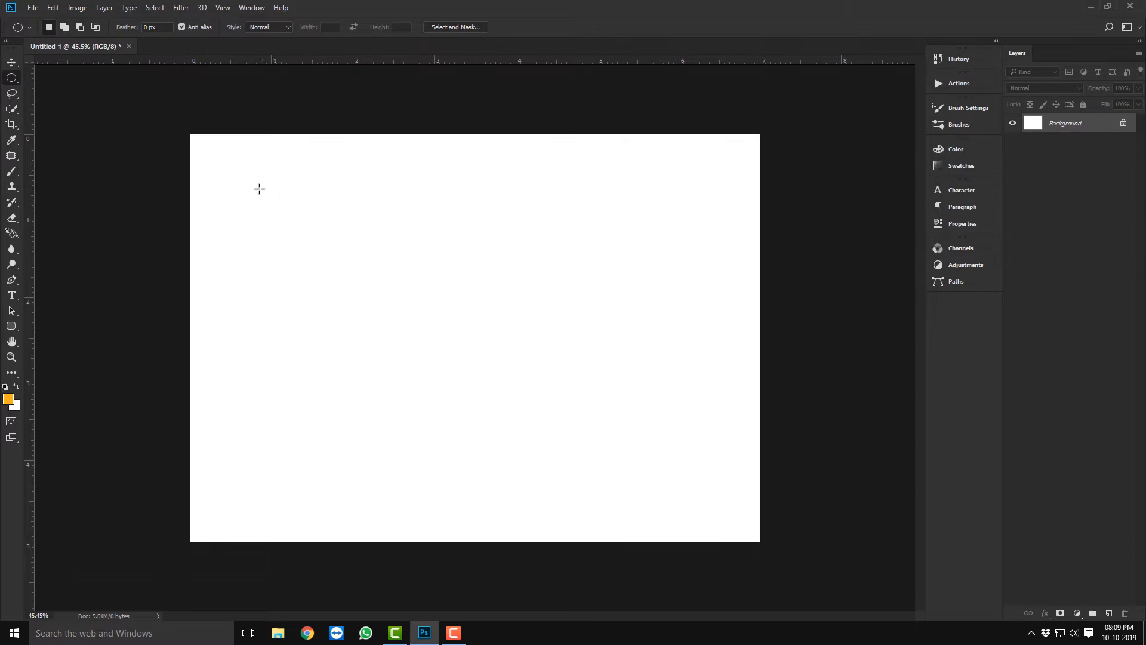
{"action": "left_click_drag", "start_coordinate": [410, 281], "coordinate": [502, 440]}
{"action": "key", "text": "ctrl+shift+n"}
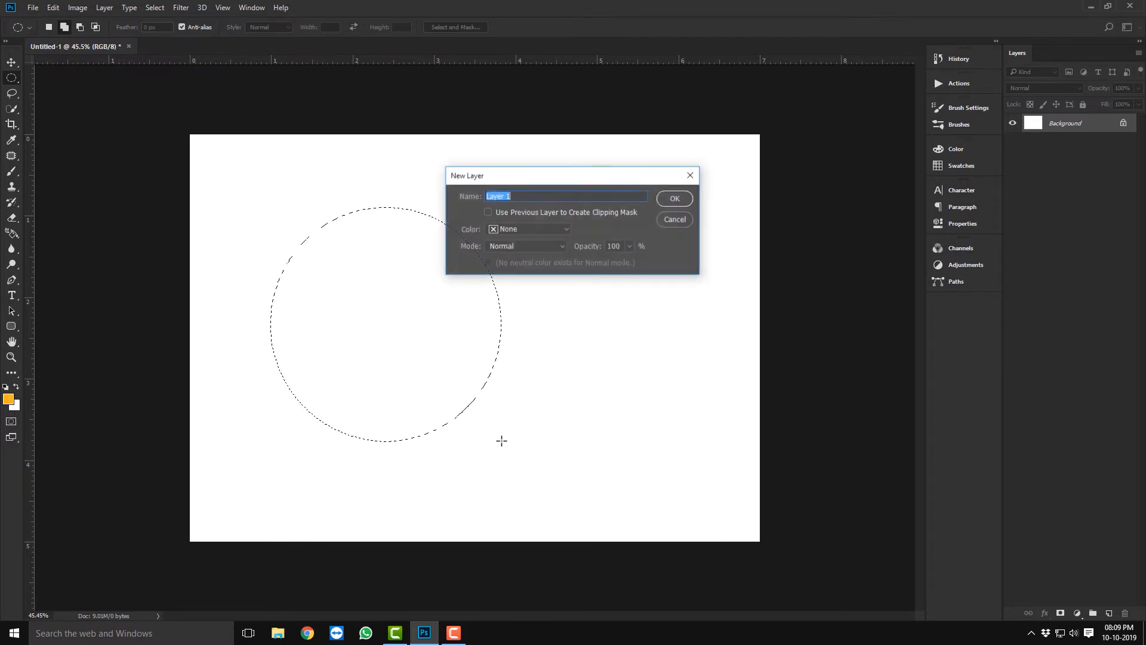
{"action": "key", "text": "Return"}
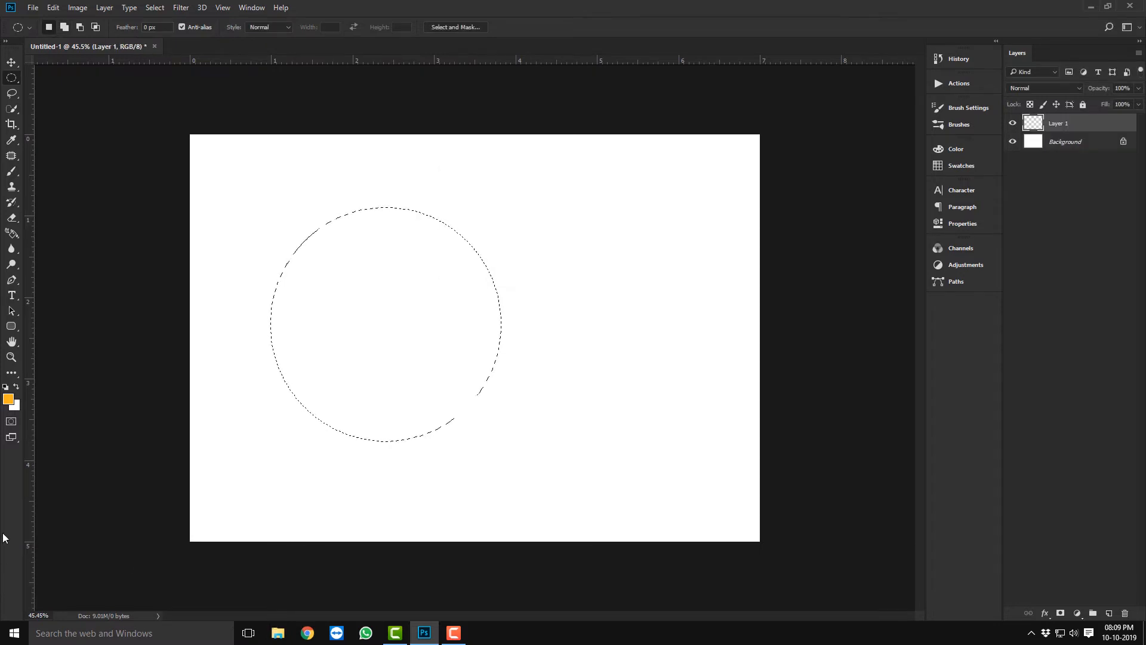
Set the foreground color to bright magenta and fill the circular selection with it
{"action": "left_click", "coordinate": [9, 401]}
{"action": "left_click_drag", "start_coordinate": [985, 177], "coordinate": [982, 246]}
{"action": "mouse_move", "coordinate": [953, 158]}
{"action": "left_mouse_down"}
{"action": "mouse_move", "coordinate": [876, 166]}
{"action": "mouse_move", "coordinate": [972, 197]}
{"action": "mouse_move", "coordinate": [977, 261]}
{"action": "mouse_move", "coordinate": [860, 204]}
{"action": "mouse_move", "coordinate": [890, 191]}
{"action": "mouse_move", "coordinate": [988, 199]}
{"action": "mouse_move", "coordinate": [986, 182]}
{"action": "mouse_move", "coordinate": [957, 173]}
{"action": "mouse_move", "coordinate": [982, 153]}
{"action": "left_mouse_up"}
{"action": "left_click", "coordinate": [1078, 145]}
{"action": "key", "text": "alt+BackSpace"}
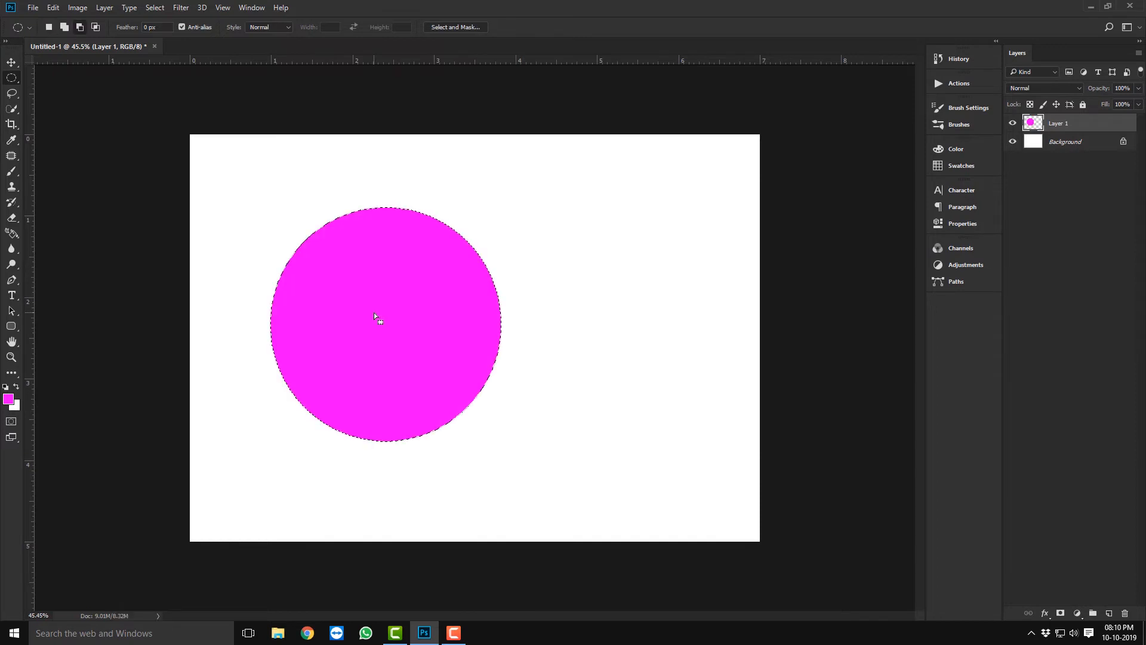
Deselect the magenta circle and move it about 1.1 in right to the horizontal middle of the canvas
{"action": "key", "text": "ctrl+d"}
{"action": "left_click", "coordinate": [11, 62]}
{"action": "left_click_drag", "start_coordinate": [326, 315], "coordinate": [426, 311]}
Delete the magenta circle's layer and draw a rectangular marquee selection on the Background layer
{"action": "left_click", "coordinate": [11, 78]}
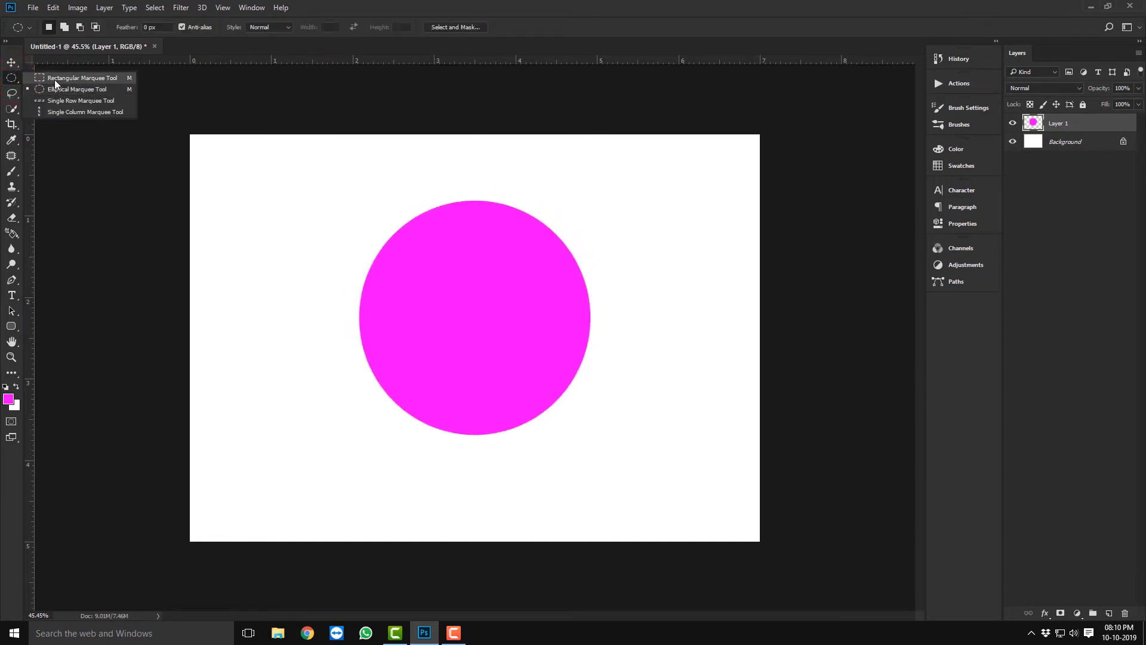
{"action": "left_click", "coordinate": [55, 80]}
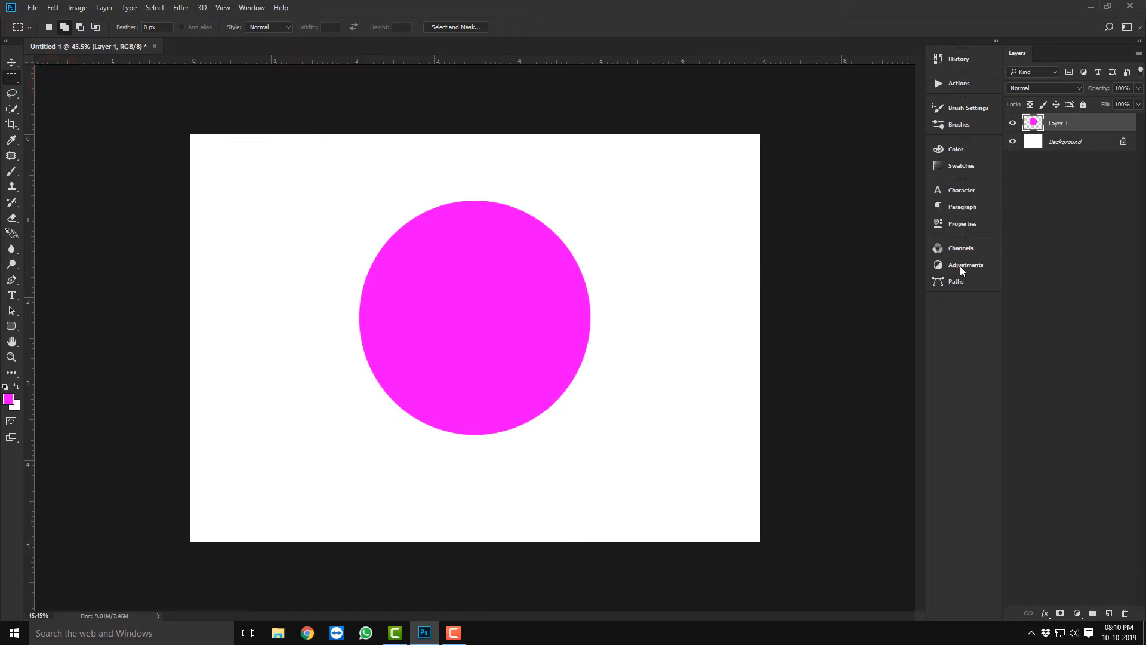
{"action": "key", "text": "Delete"}
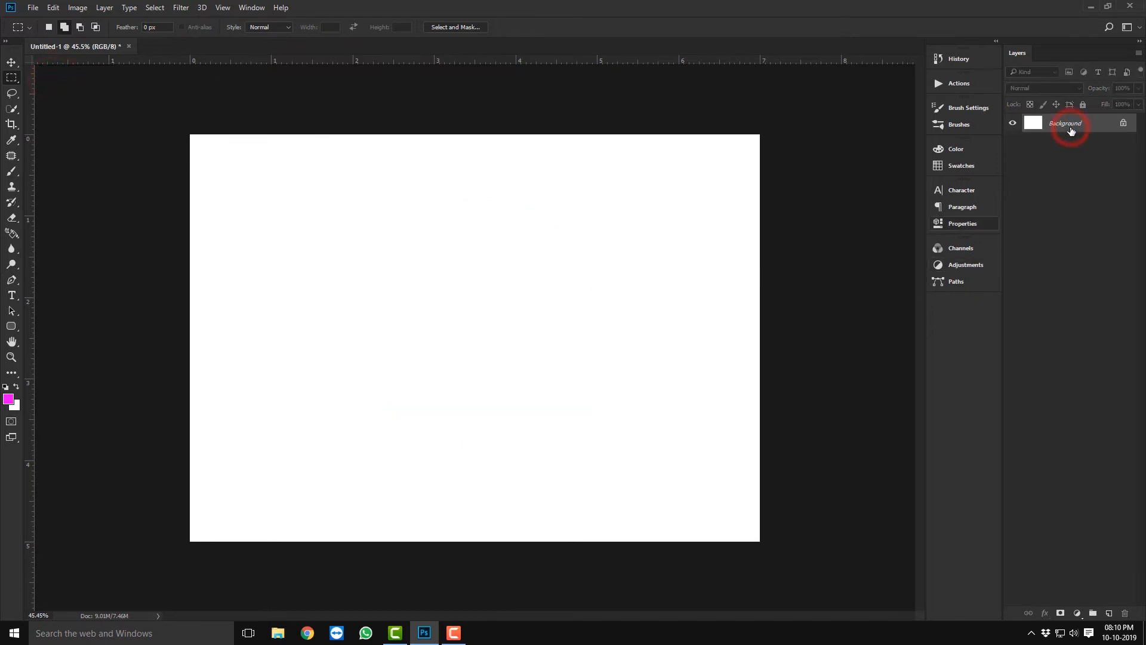
{"action": "left_click", "coordinate": [16, 78]}
{"action": "left_click", "coordinate": [47, 74]}
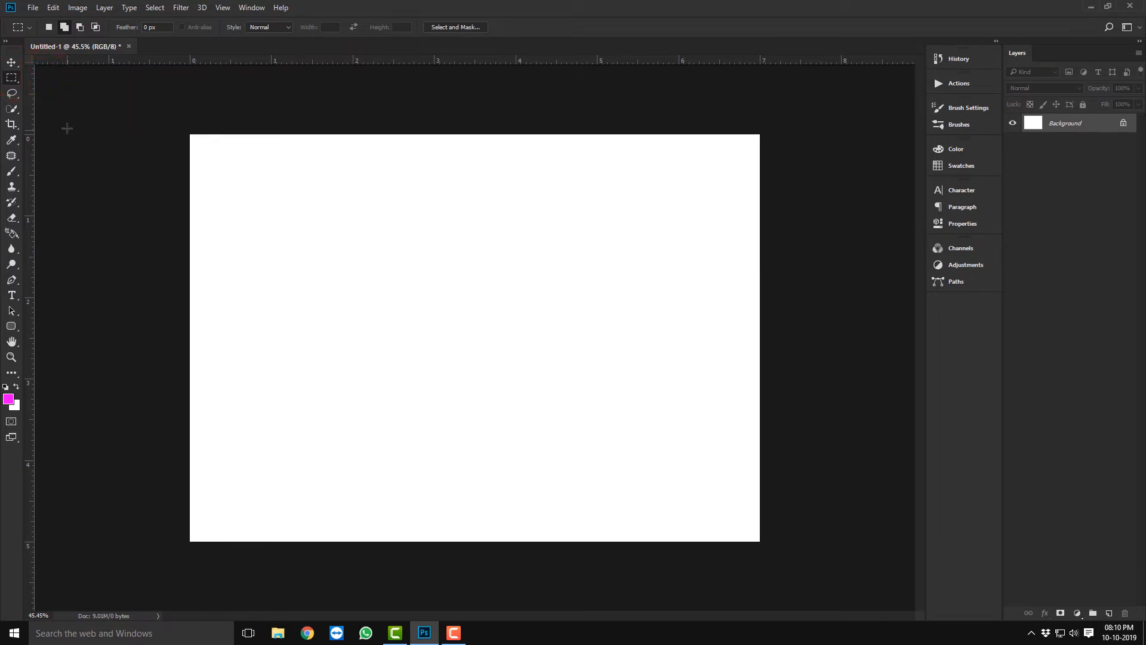
{"action": "left_click_drag", "start_coordinate": [282, 192], "coordinate": [533, 464]}
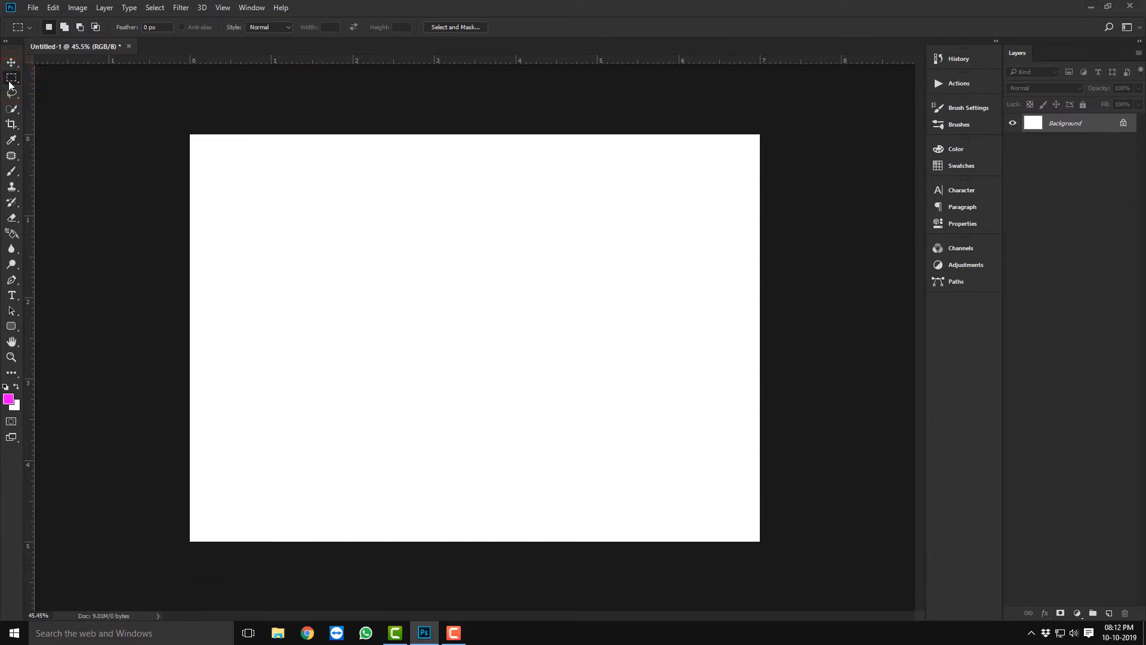
Draw a square marquee selection about 3 in wide outward from its center on the canvas
{"action": "right_click", "coordinate": [10, 78]}
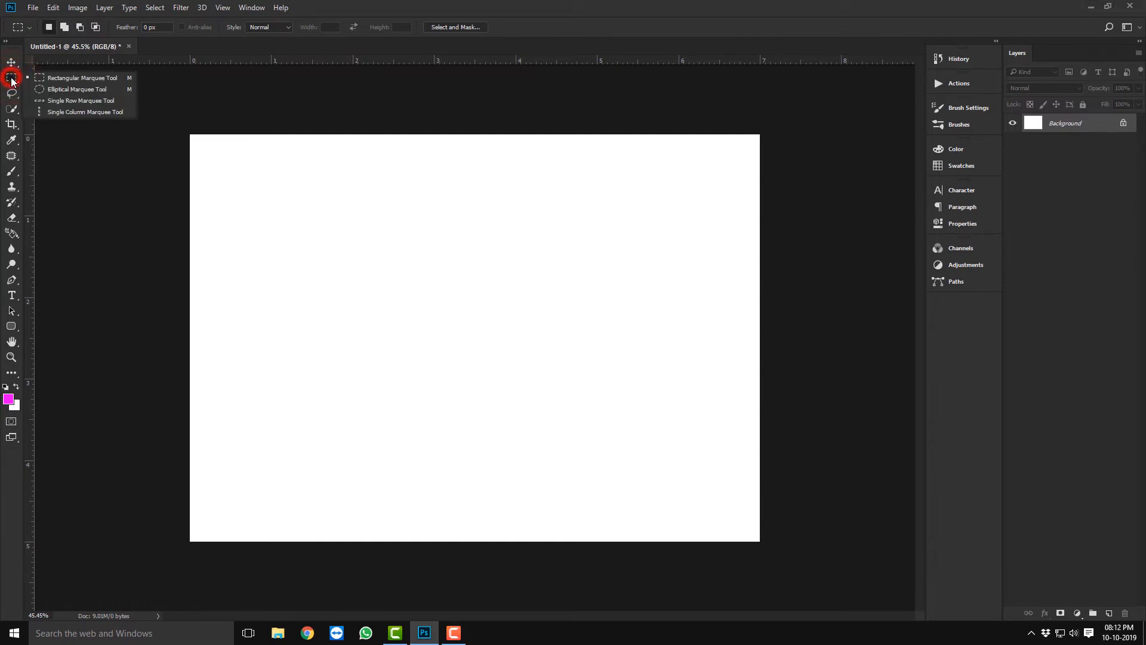
{"action": "left_click", "coordinate": [48, 77]}
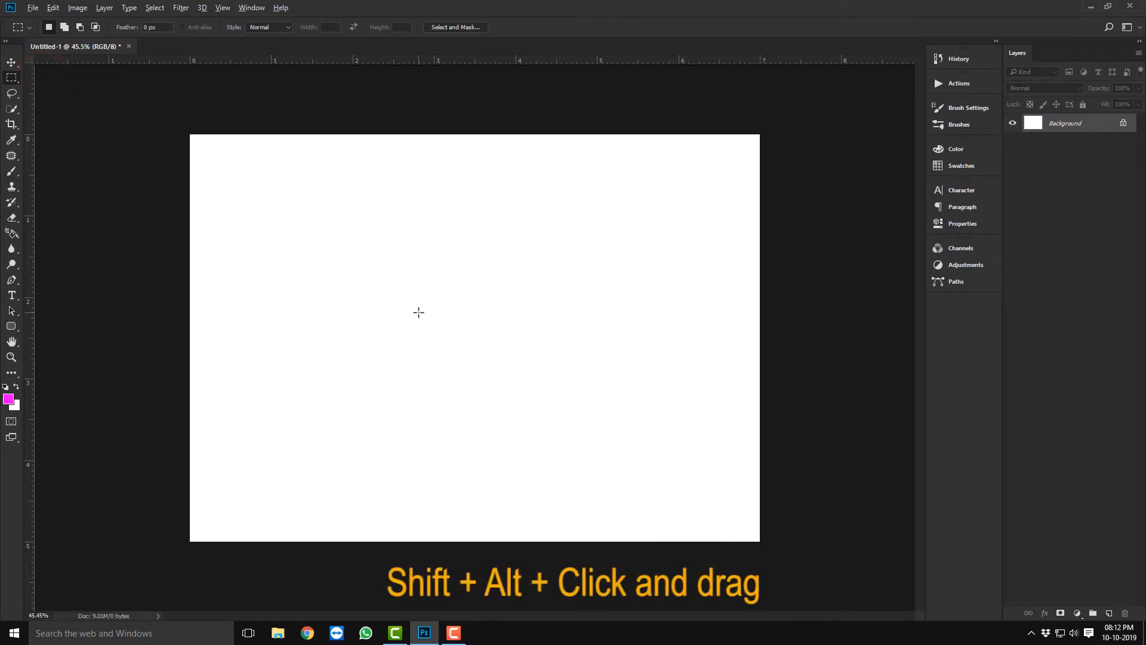
{"action": "left_click_drag", "start_coordinate": [434, 294], "coordinate": [583, 413]}
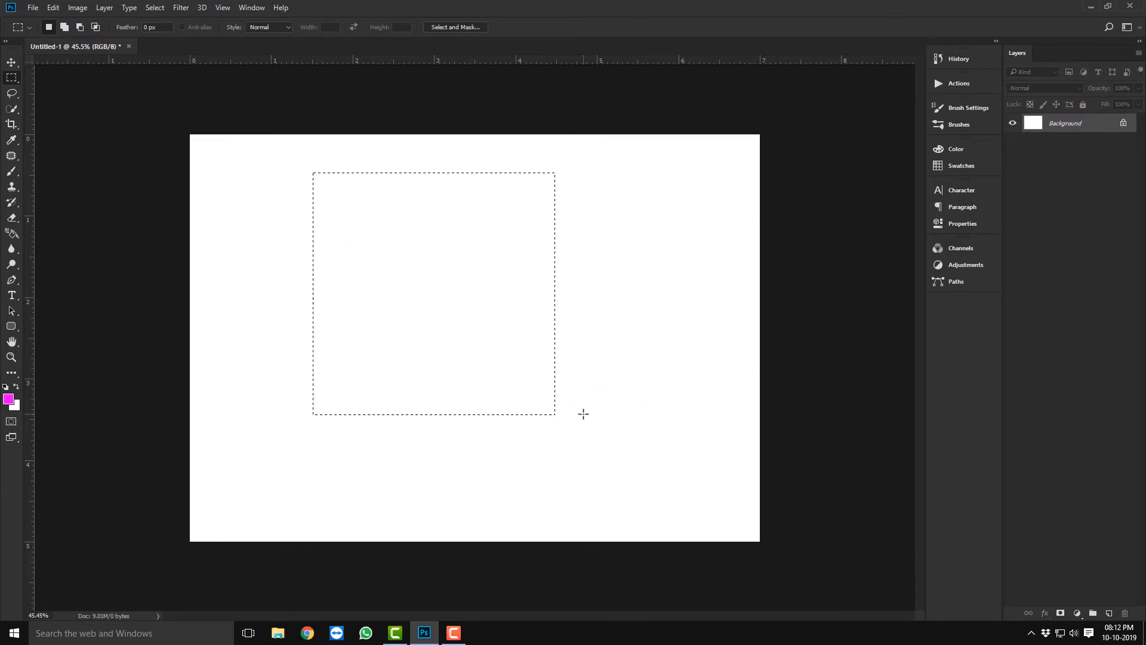
Fill the square selection with the magenta foreground color on a new layer and deselect it
{"action": "key", "text": "ctrl+shift+n"}
{"action": "key", "text": "Return"}
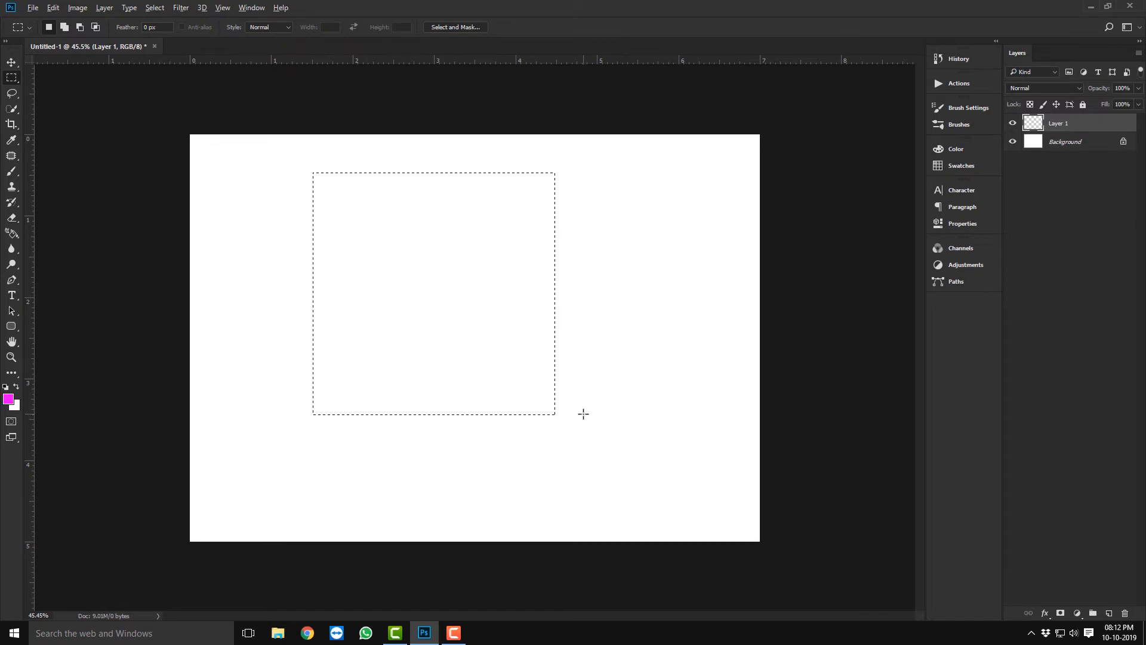
{"action": "key", "text": "alt+BackSpace"}
{"action": "key", "text": "ctrl+d"}
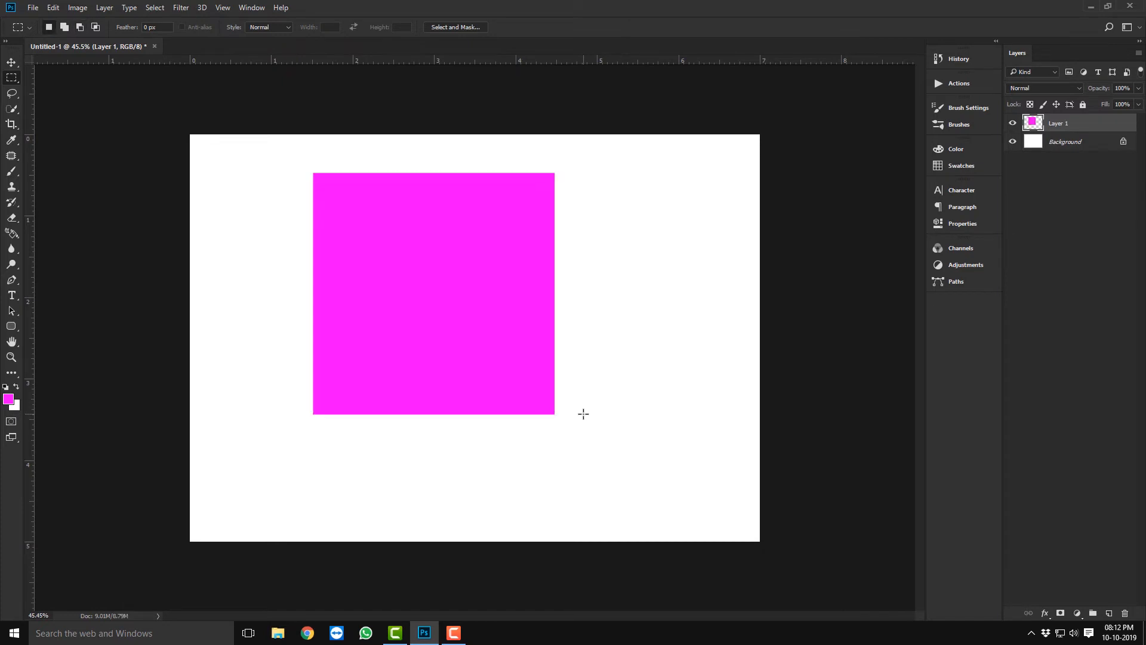
Delete the magenta square's layer and draw a circular selection about 3.5 in wide outward from its center
{"action": "key", "text": "Delete"}
{"action": "left_click", "coordinate": [10, 82]}
{"action": "left_click", "coordinate": [52, 85]}
{"action": "left_click", "coordinate": [15, 83]}
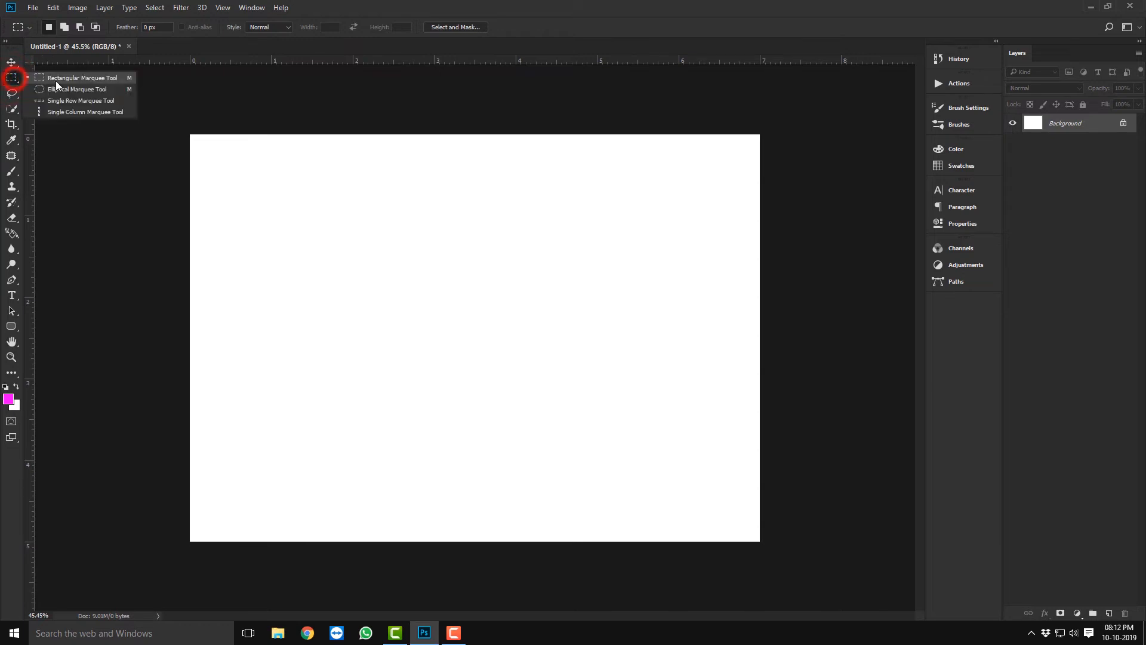
{"action": "left_click", "coordinate": [52, 96]}
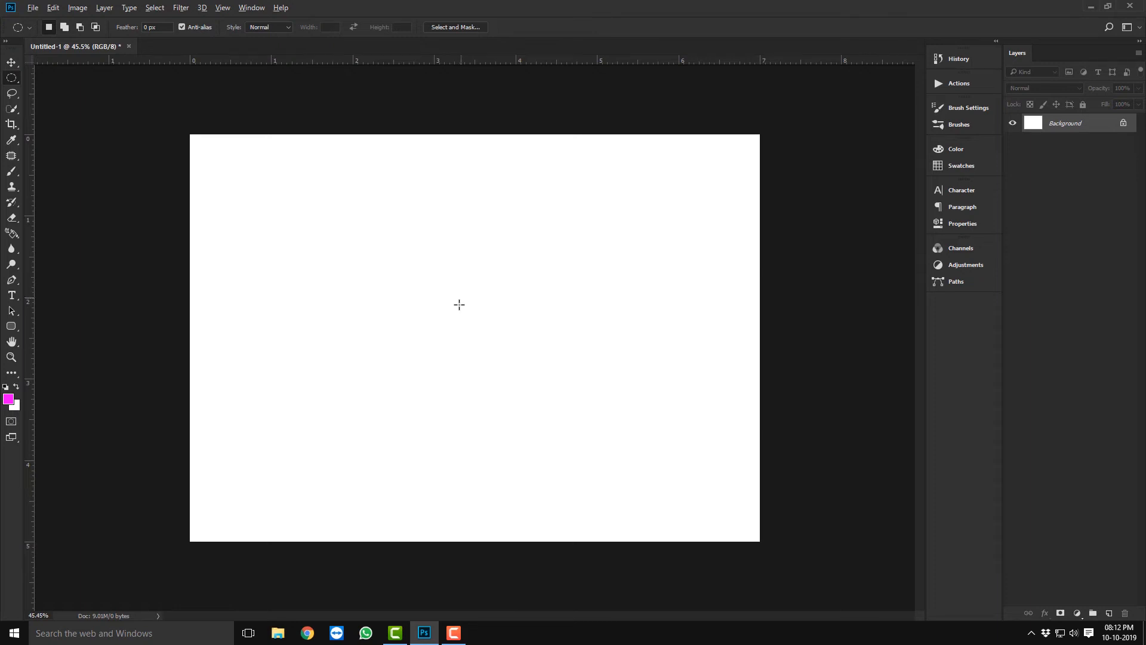
{"action": "left_click_drag", "start_coordinate": [446, 309], "coordinate": [648, 451]}
Fill the circular selection with the magenta foreground color on a new layer and deselect it, ending with the Move tool active
{"action": "key", "text": "shift+ctrl+n"}
{"action": "key", "text": "Return"}
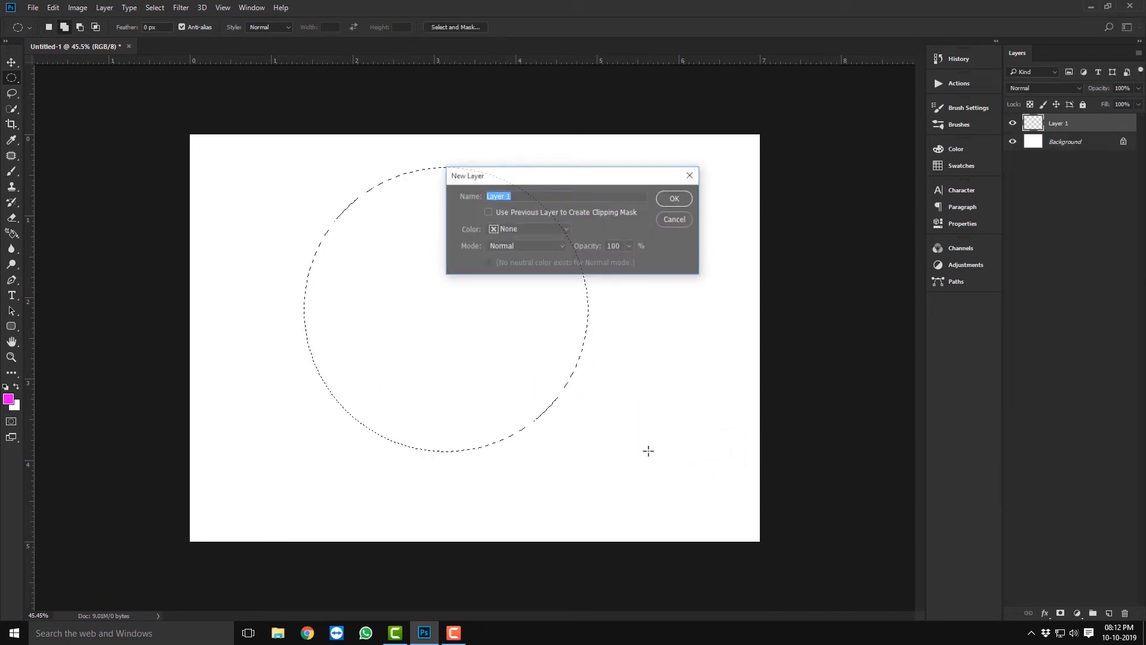
{"action": "key", "text": "alt+BackSpace"}
{"action": "key", "text": "ctrl+d"}
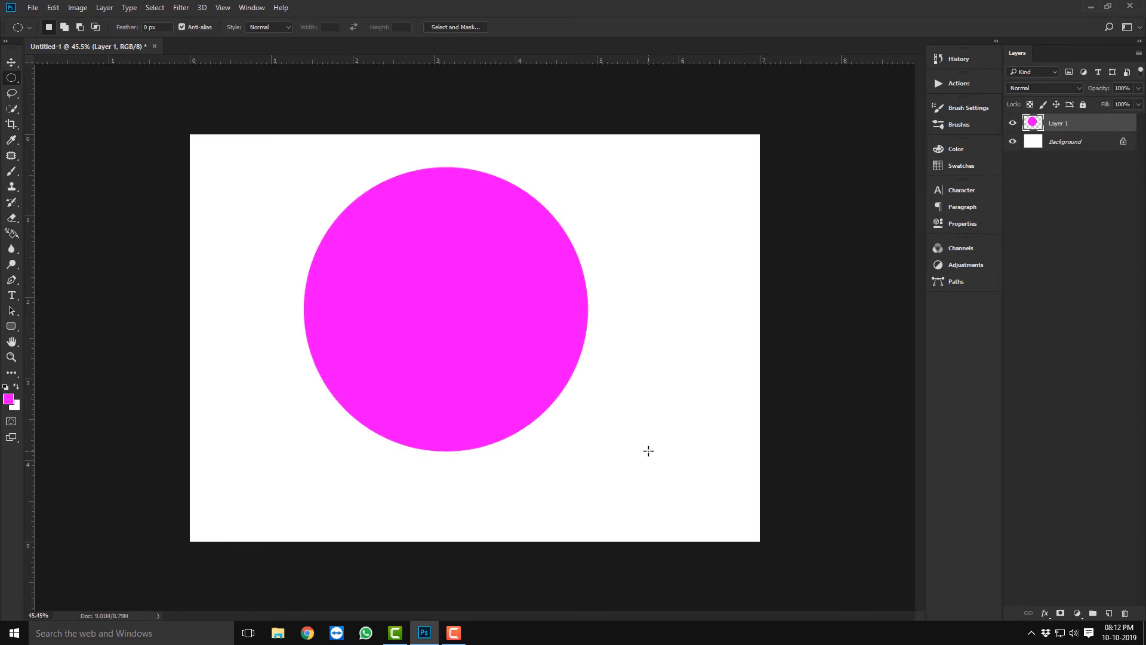
{"action": "key", "text": "v"}
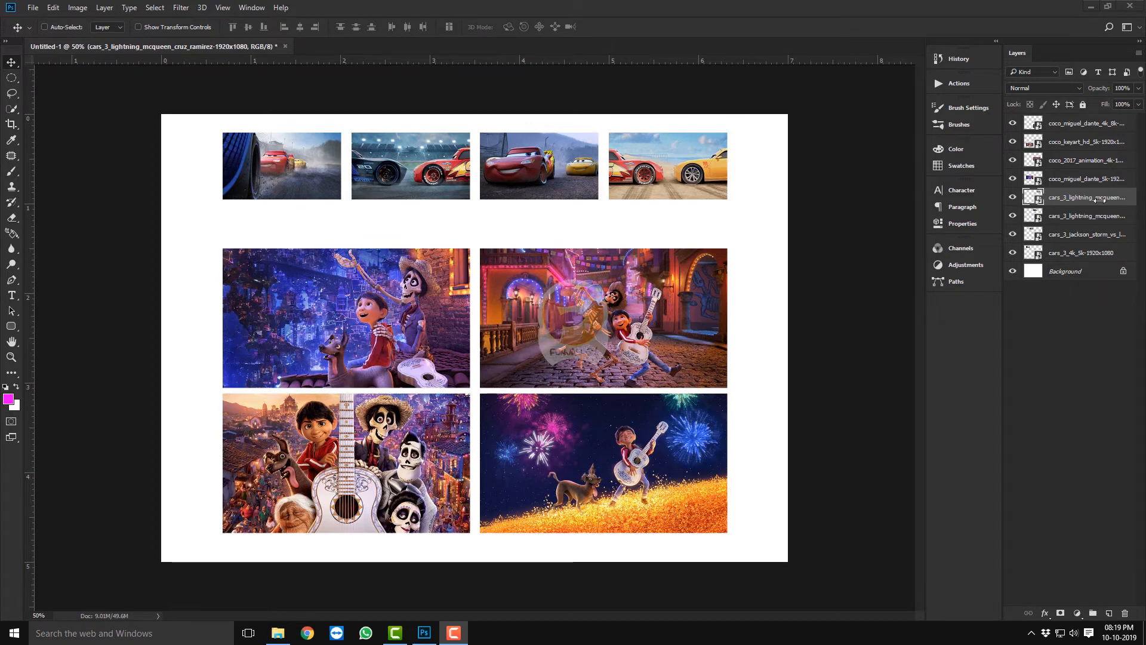
Hide the four cars_3 image layers one by one, and show them again in reverse order
{"action": "left_click", "coordinate": [1013, 197]}
{"action": "left_click", "coordinate": [1013, 216]}
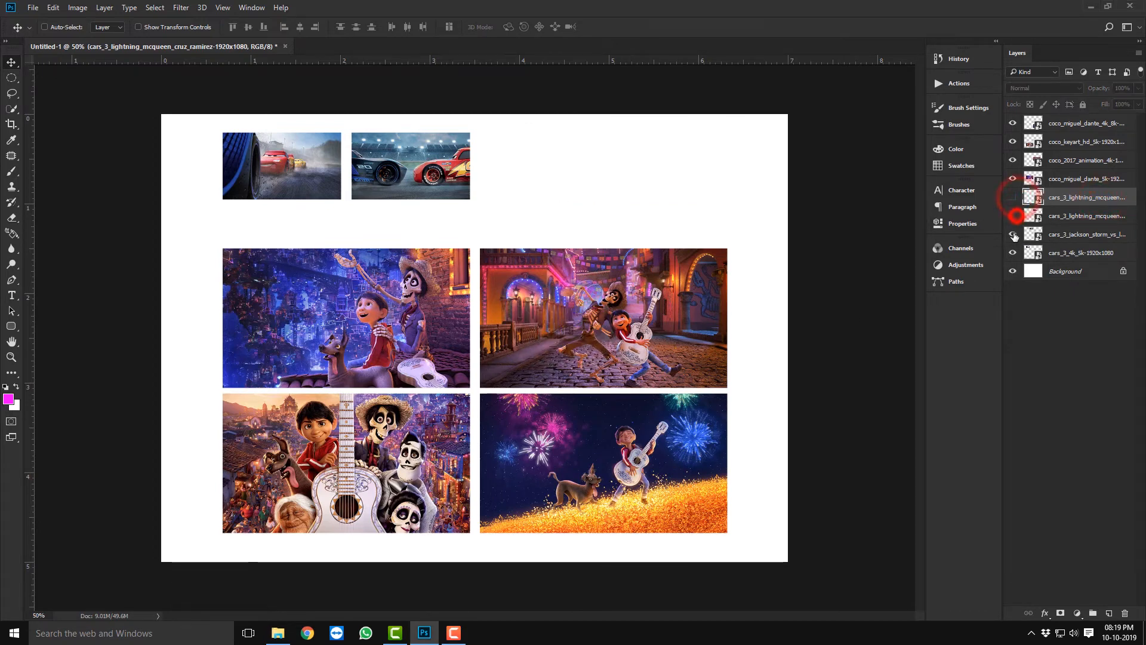
{"action": "left_click", "coordinate": [1013, 234]}
{"action": "left_click", "coordinate": [1012, 253]}
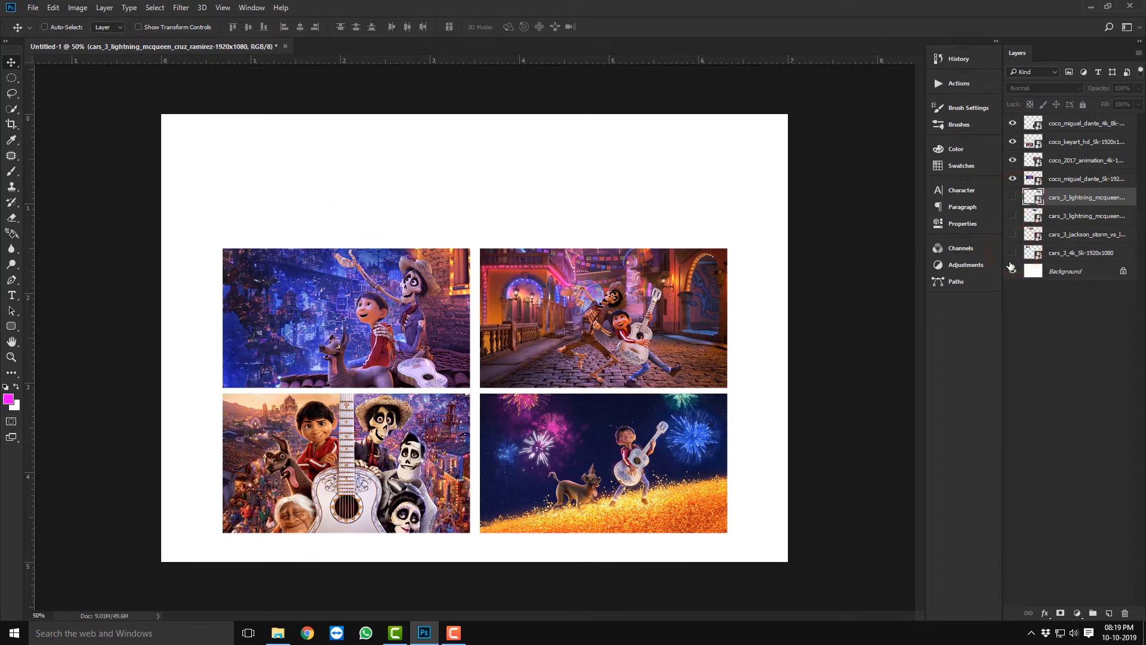
{"action": "left_click", "coordinate": [1012, 252]}
{"action": "left_click", "coordinate": [1013, 234]}
{"action": "left_click", "coordinate": [1013, 216]}
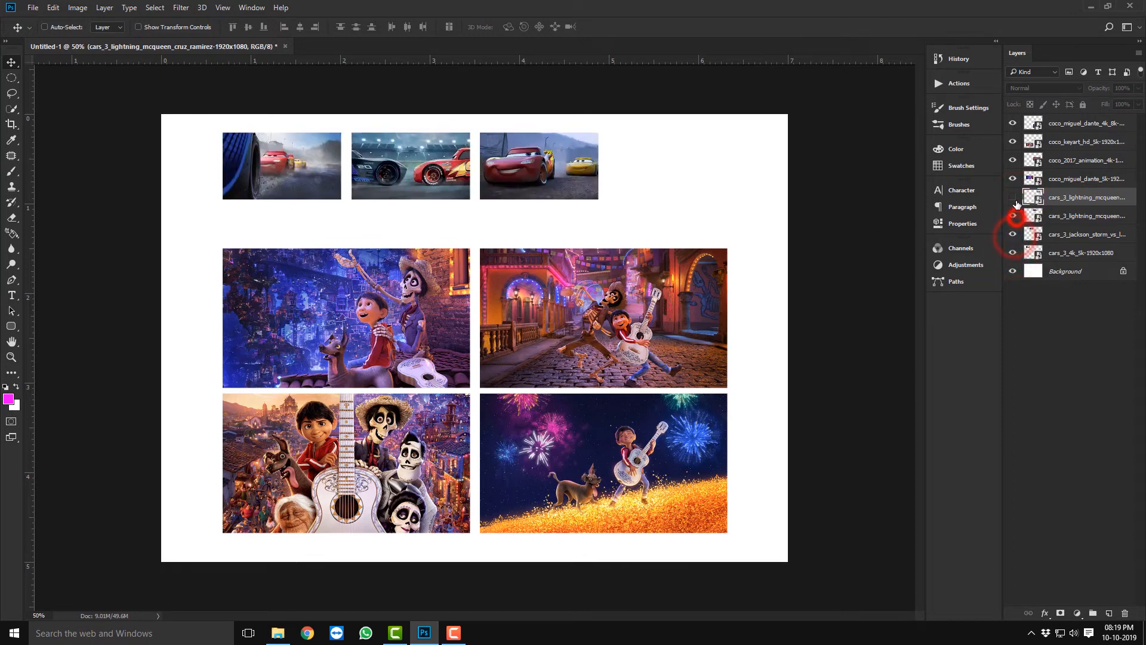
{"action": "left_click", "coordinate": [1013, 198]}
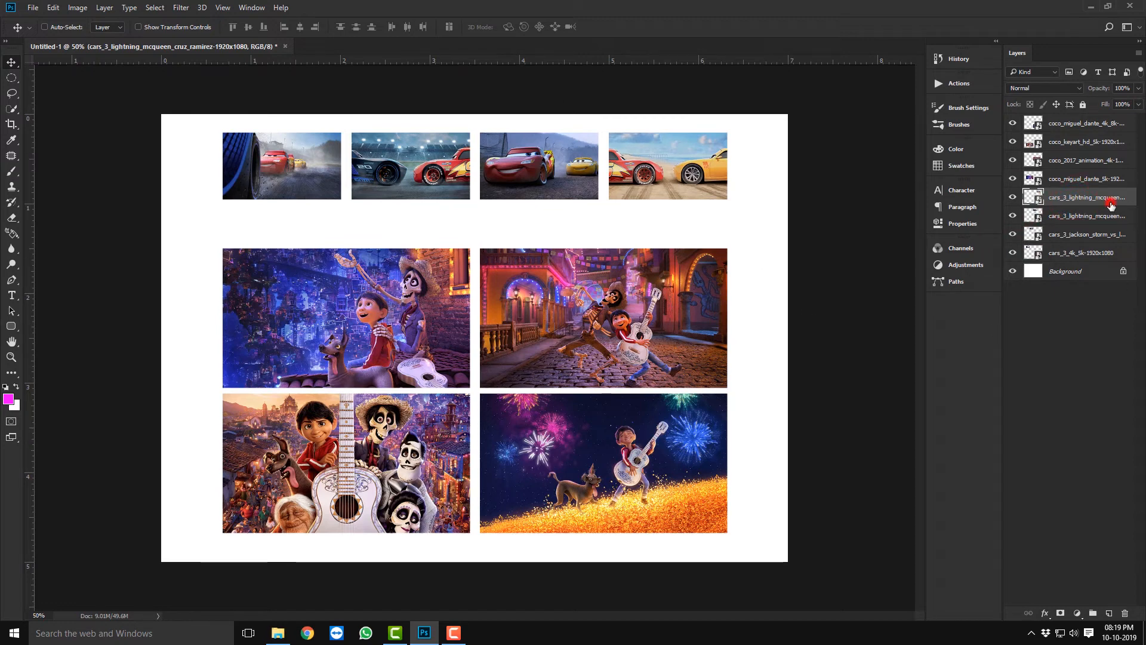
Select the four cars_3 image layers together and put them into a new group
{"action": "left_click", "coordinate": [1071, 198]}
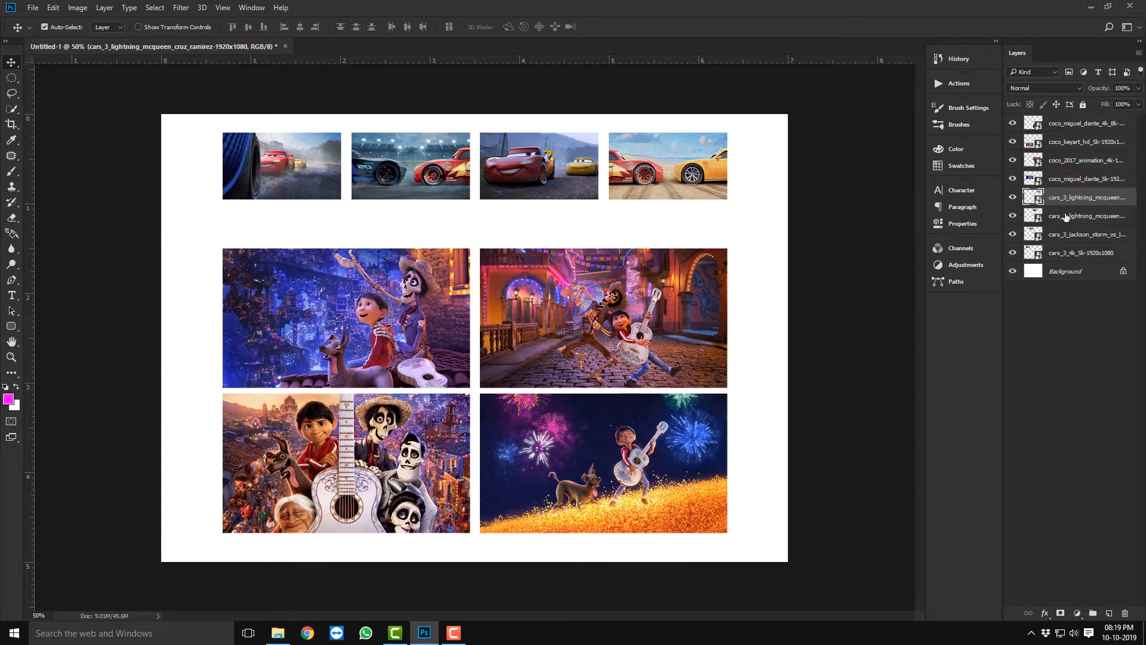
{"action": "left_click", "coordinate": [1066, 216], "text": "ctrl"}
{"action": "left_click", "coordinate": [1074, 235], "text": "ctrl"}
{"action": "left_click", "coordinate": [1081, 255], "text": "ctrl"}
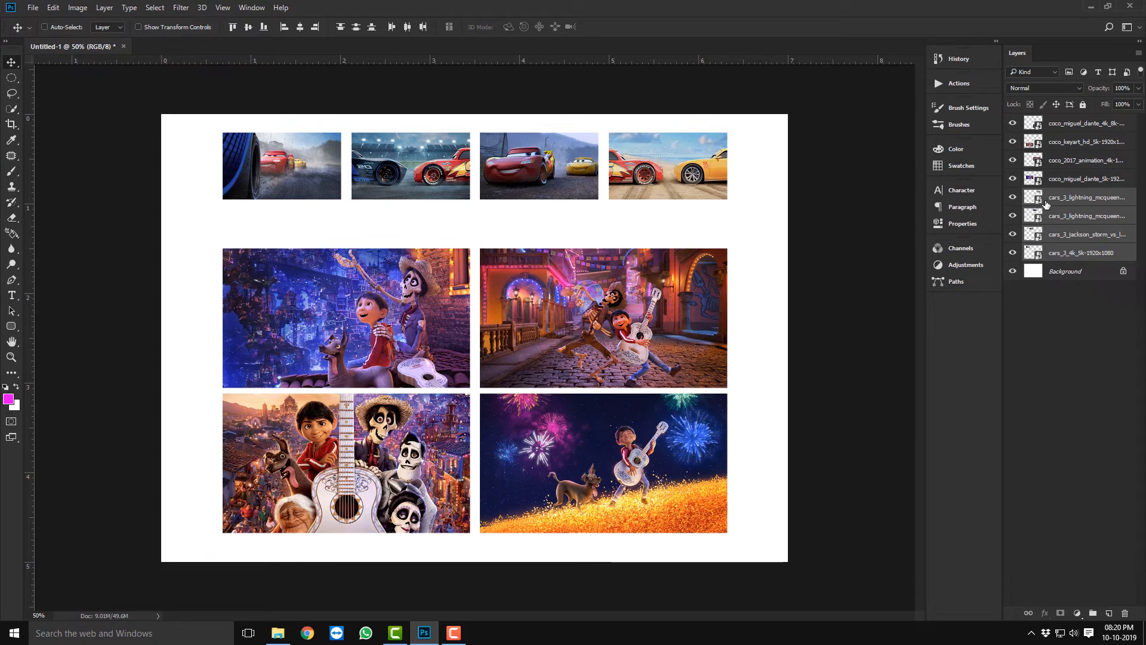
{"action": "left_click", "coordinate": [1096, 614]}
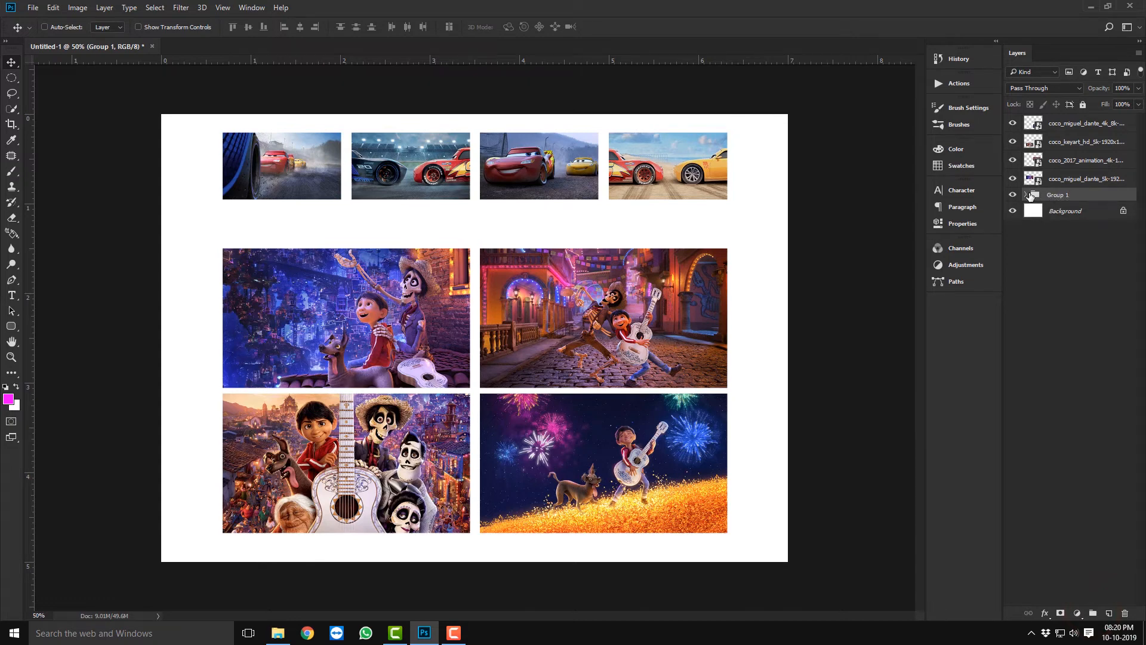
Expand Group 1, select each of its four cars_3 image layers individually, and collapse the group
{"action": "left_click", "coordinate": [1027, 196]}
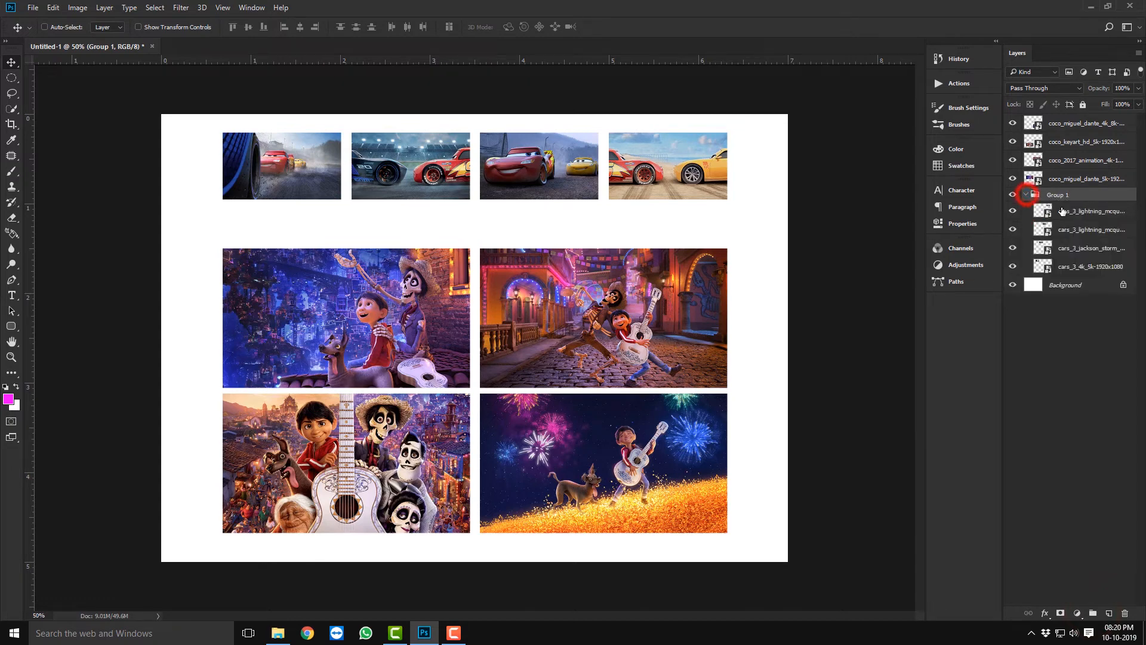
{"action": "left_click", "coordinate": [1066, 210]}
{"action": "left_click", "coordinate": [1066, 230]}
{"action": "left_click", "coordinate": [1068, 248]}
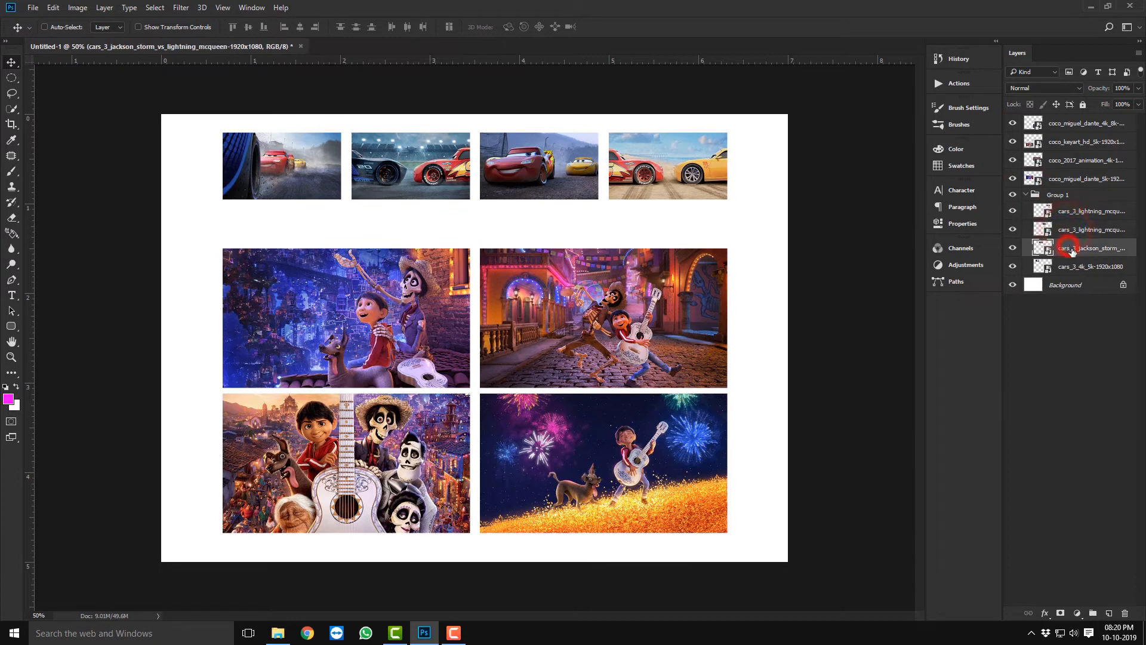
{"action": "left_click", "coordinate": [1075, 267]}
{"action": "left_click", "coordinate": [1071, 212]}
{"action": "left_click", "coordinate": [1078, 229]}
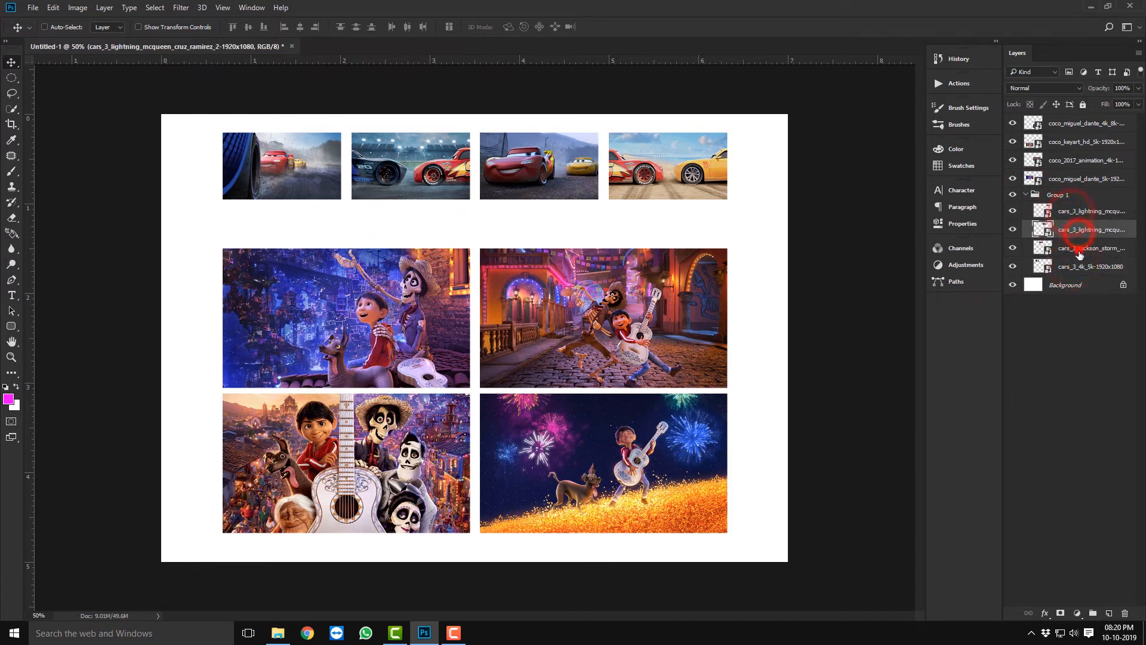
{"action": "left_click", "coordinate": [1076, 248]}
{"action": "left_click", "coordinate": [1078, 266]}
{"action": "left_click", "coordinate": [1023, 197]}
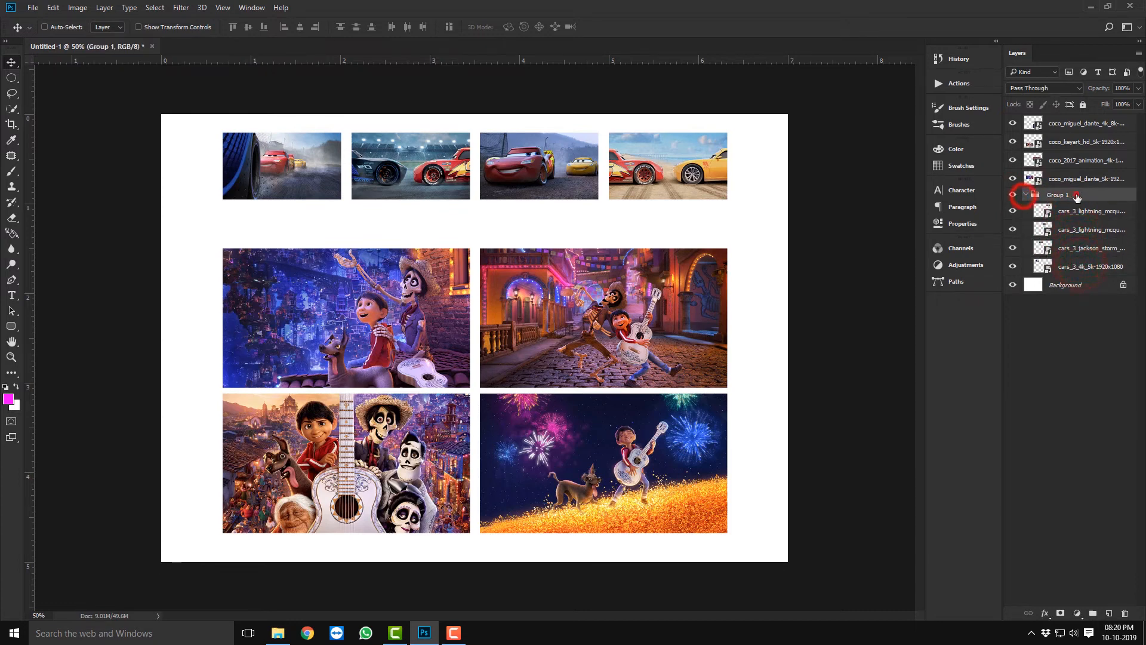
{"action": "left_click", "coordinate": [1025, 196]}
{"action": "mouse_move", "coordinate": [416, 160]}
{"action": "left_mouse_down"}
{"action": "mouse_move", "coordinate": [589, 168]}
{"action": "mouse_move", "coordinate": [367, 251]}
{"action": "mouse_move", "coordinate": [433, 162]}
{"action": "mouse_move", "coordinate": [418, 166]}
{"action": "left_mouse_up"}
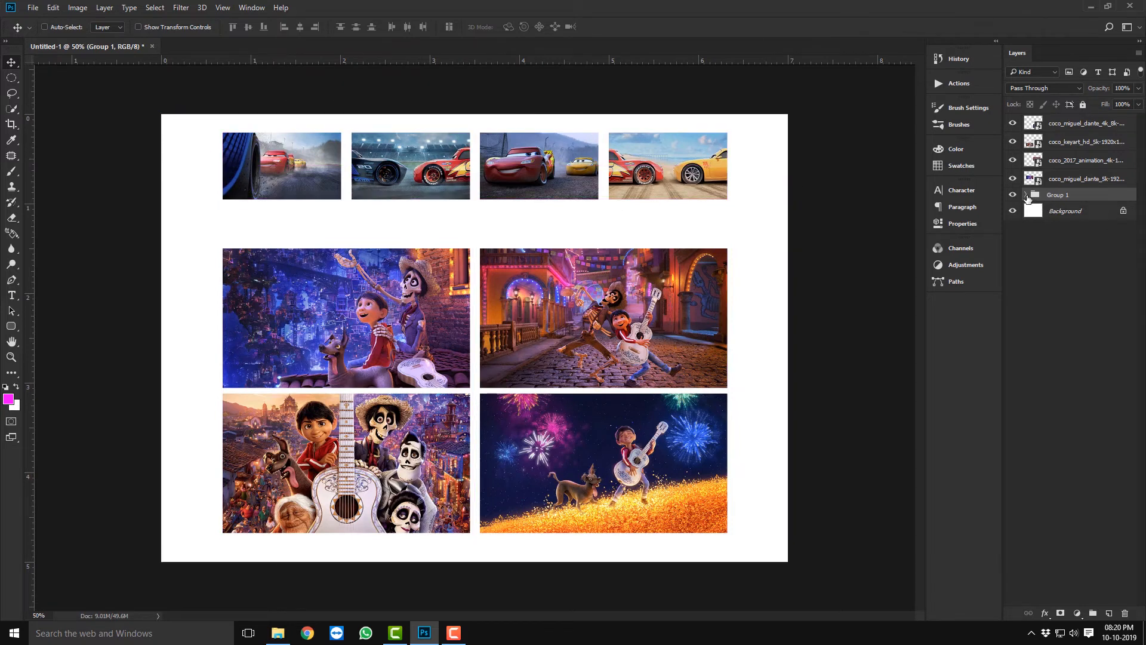
Expand Group 1, try moving the second cars_3 image separately from the others, and collapse the group
{"action": "left_click", "coordinate": [1027, 195]}
{"action": "left_click", "coordinate": [1081, 213]}
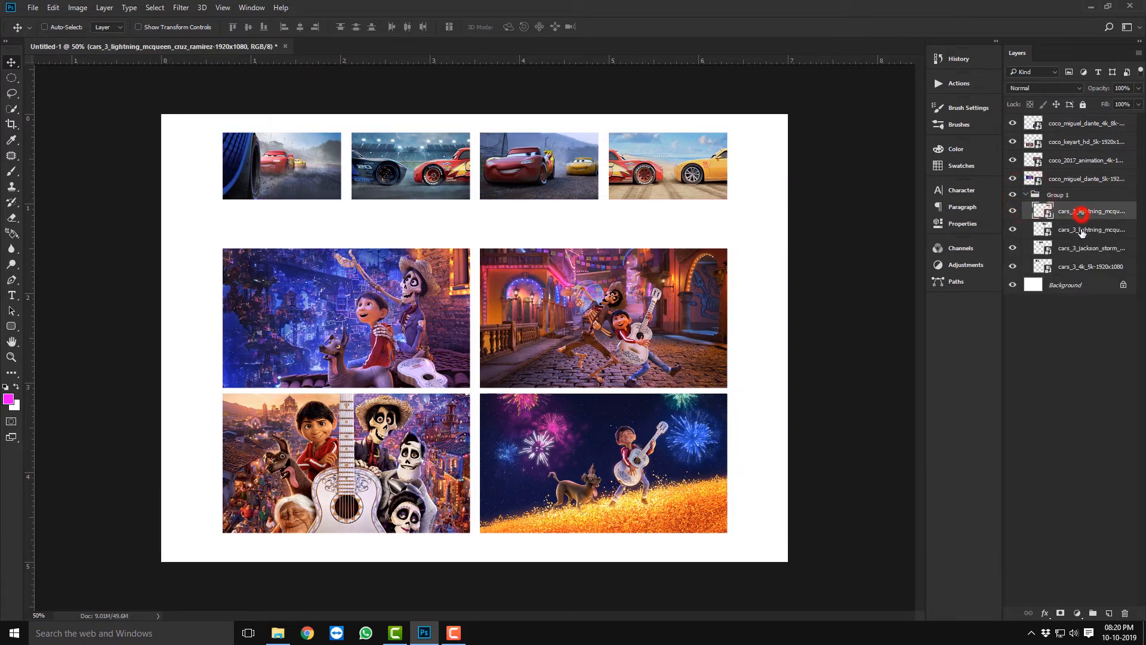
{"action": "left_click", "coordinate": [1082, 230]}
{"action": "mouse_move", "coordinate": [565, 193]}
{"action": "left_mouse_down"}
{"action": "mouse_move", "coordinate": [589, 242]}
{"action": "mouse_move", "coordinate": [514, 200]}
{"action": "mouse_move", "coordinate": [575, 201]}
{"action": "mouse_move", "coordinate": [564, 190]}
{"action": "left_mouse_up"}
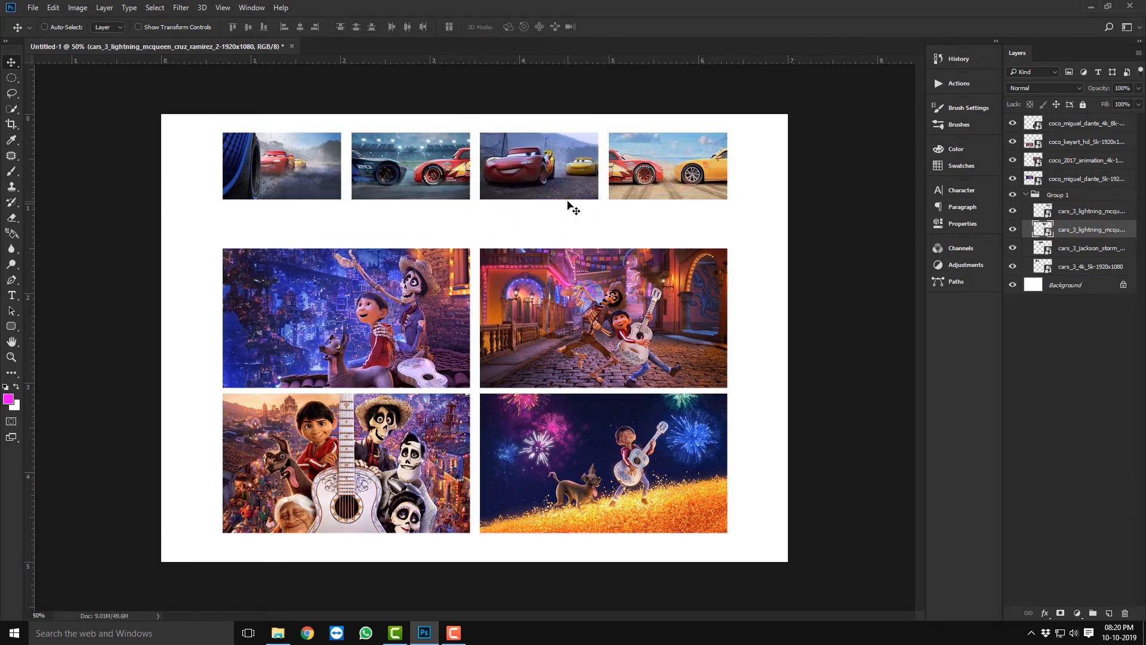
{"action": "left_click", "coordinate": [1027, 195]}
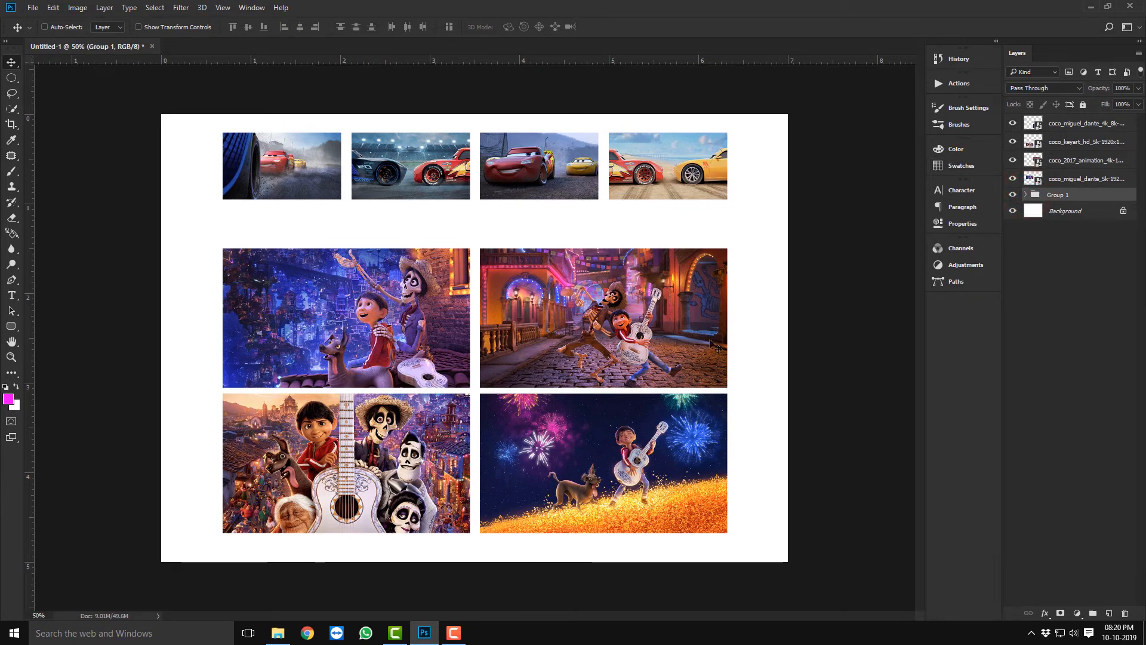
Go through the four coco image layers by selecting them one at a time
{"action": "left_click", "coordinate": [1056, 177]}
{"action": "left_click", "coordinate": [1056, 123]}
{"action": "left_click", "coordinate": [1056, 142]}
{"action": "left_click", "coordinate": [1056, 160]}
{"action": "left_click", "coordinate": [1055, 179]}
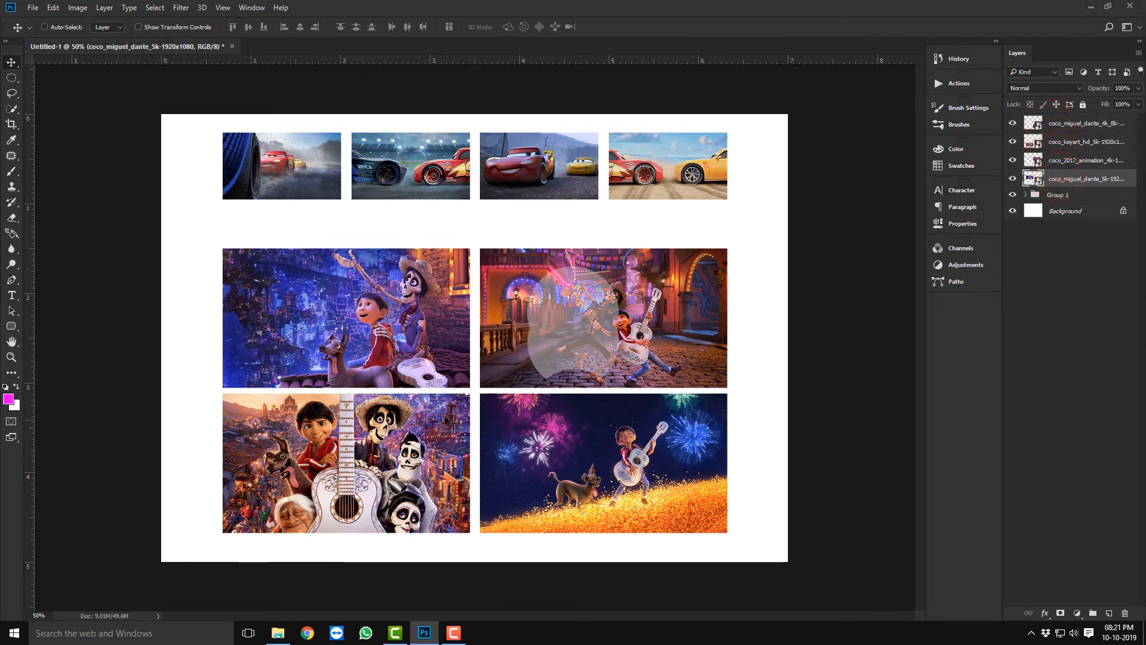
Select the four coco image layers together and merge them into a single layer
{"action": "left_click", "coordinate": [1074, 125]}
{"action": "key", "text": "ctrl"}
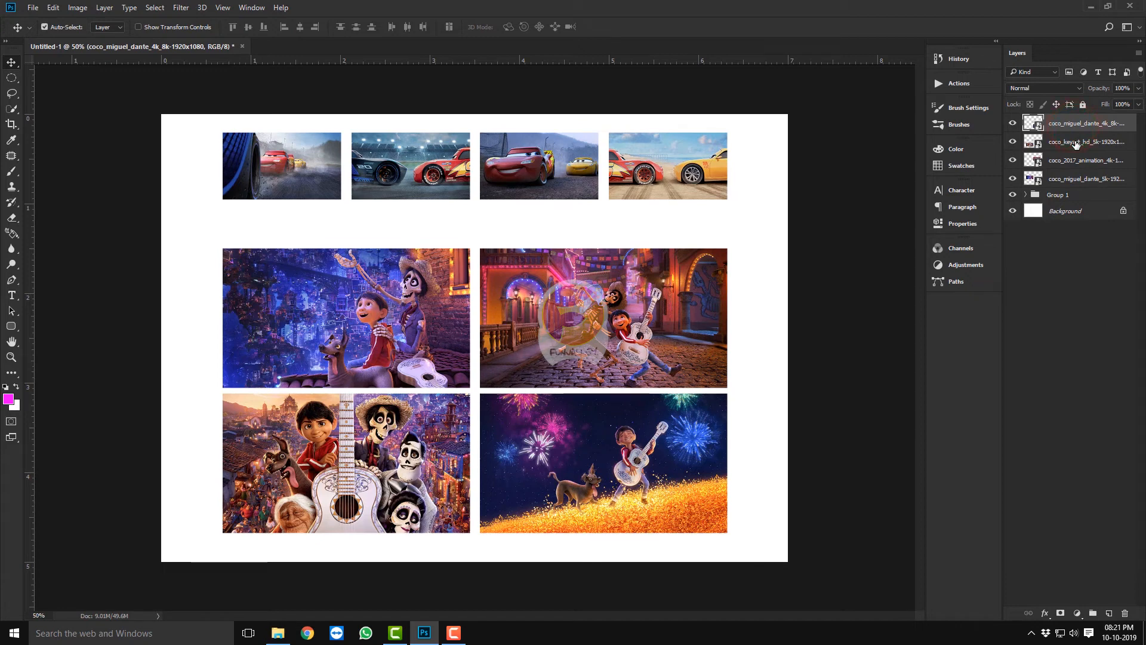
{"action": "left_click", "coordinate": [1076, 143], "text": "ctrl"}
{"action": "left_click", "coordinate": [1076, 160], "text": "ctrl"}
{"action": "left_click", "coordinate": [1078, 179], "text": "ctrl"}
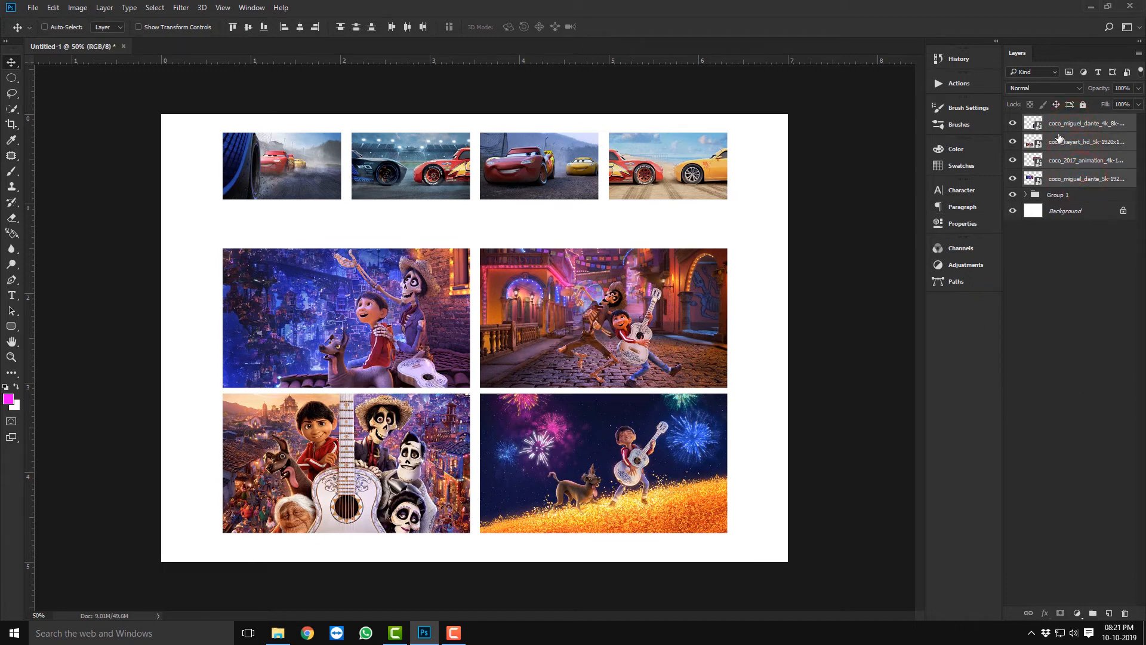
{"action": "right_click", "coordinate": [1078, 163]}
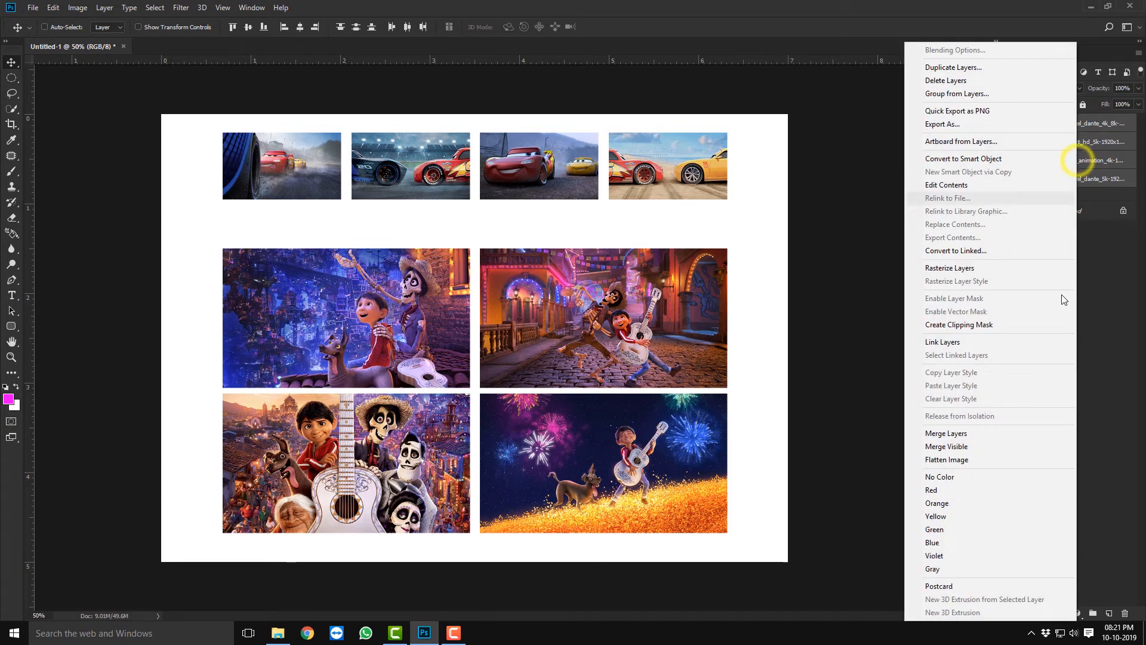
{"action": "left_click", "coordinate": [934, 435]}
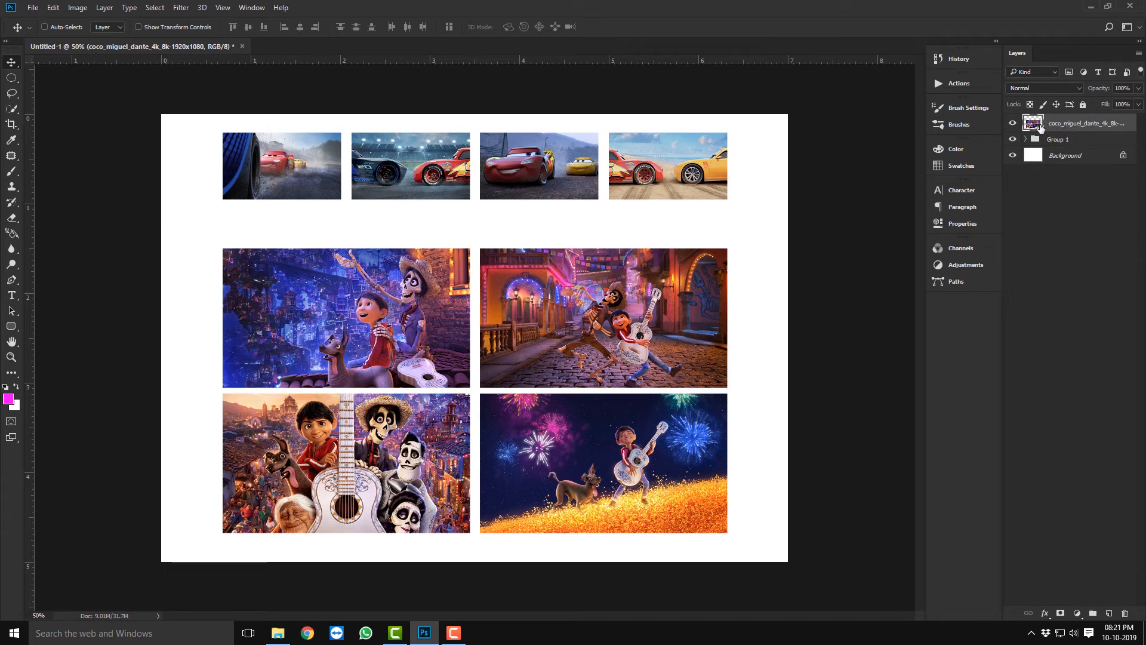
Try moving the merged coco layer on the canvas as one piece, and undo the move
{"action": "left_click_drag", "start_coordinate": [518, 357], "coordinate": [536, 386]}
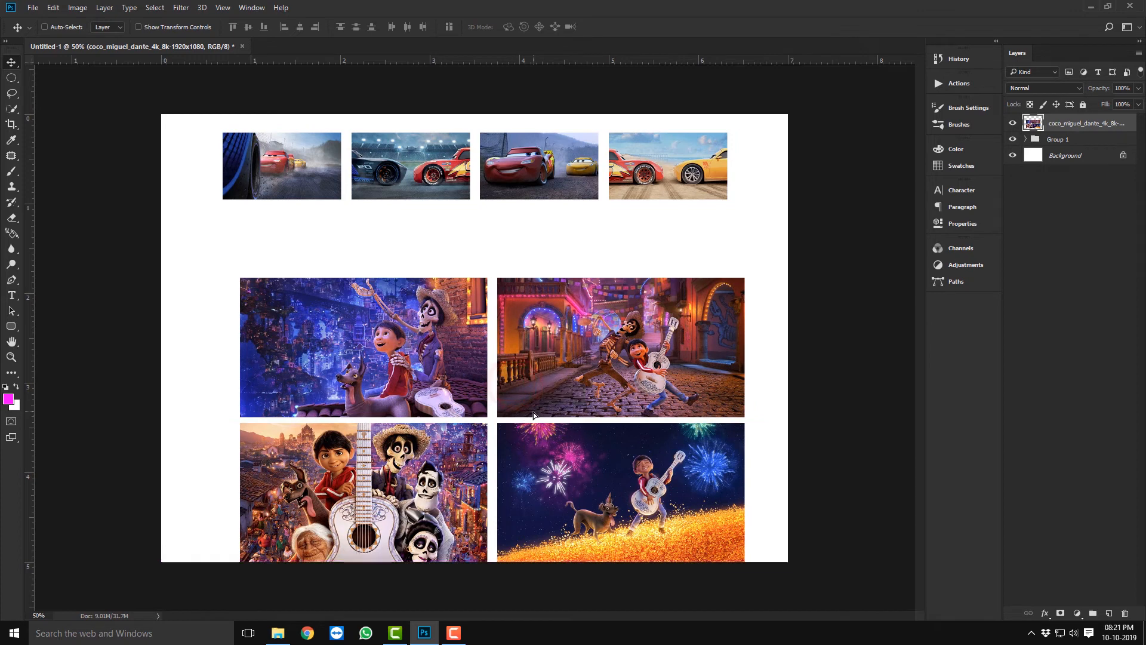
{"action": "key", "text": "ctrl+z"}
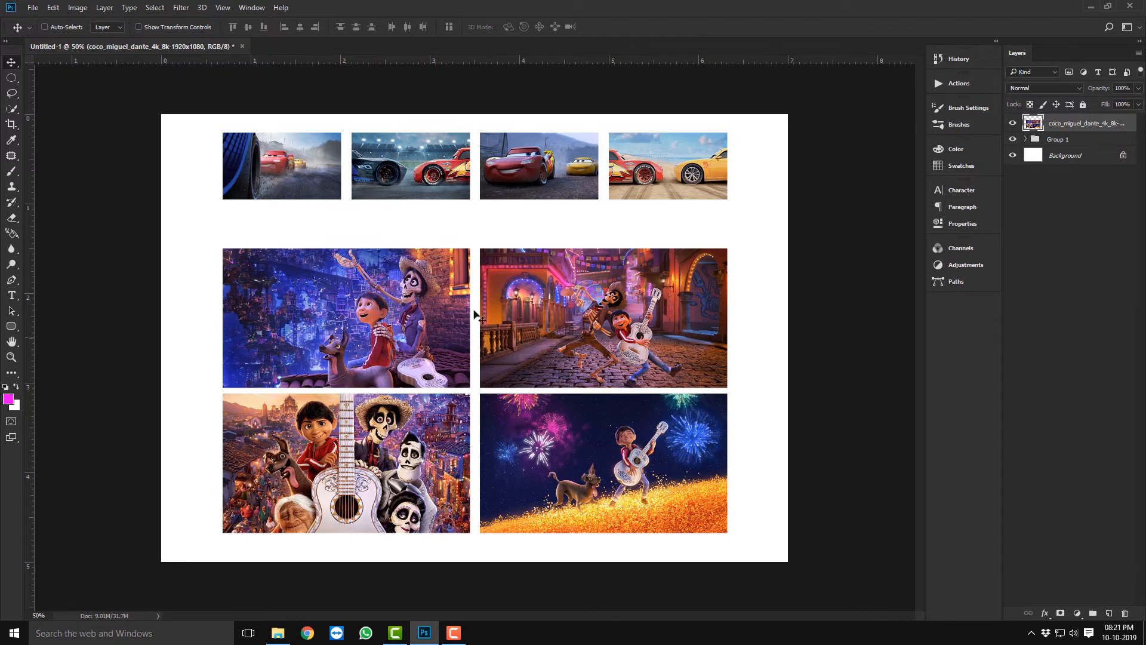
{"action": "left_click", "coordinate": [1101, 122]}
{"action": "mouse_move", "coordinate": [487, 326]}
{"action": "left_mouse_down"}
{"action": "mouse_move", "coordinate": [553, 320]}
{"action": "mouse_move", "coordinate": [517, 327]}
{"action": "mouse_move", "coordinate": [495, 355]}
{"action": "mouse_move", "coordinate": [490, 344]}
{"action": "left_mouse_up"}
Expand Group 1, try moving its topmost cars_3 image on its own, and collapse the group
{"action": "left_click", "coordinate": [1026, 140]}
{"action": "left_click", "coordinate": [1079, 156]}
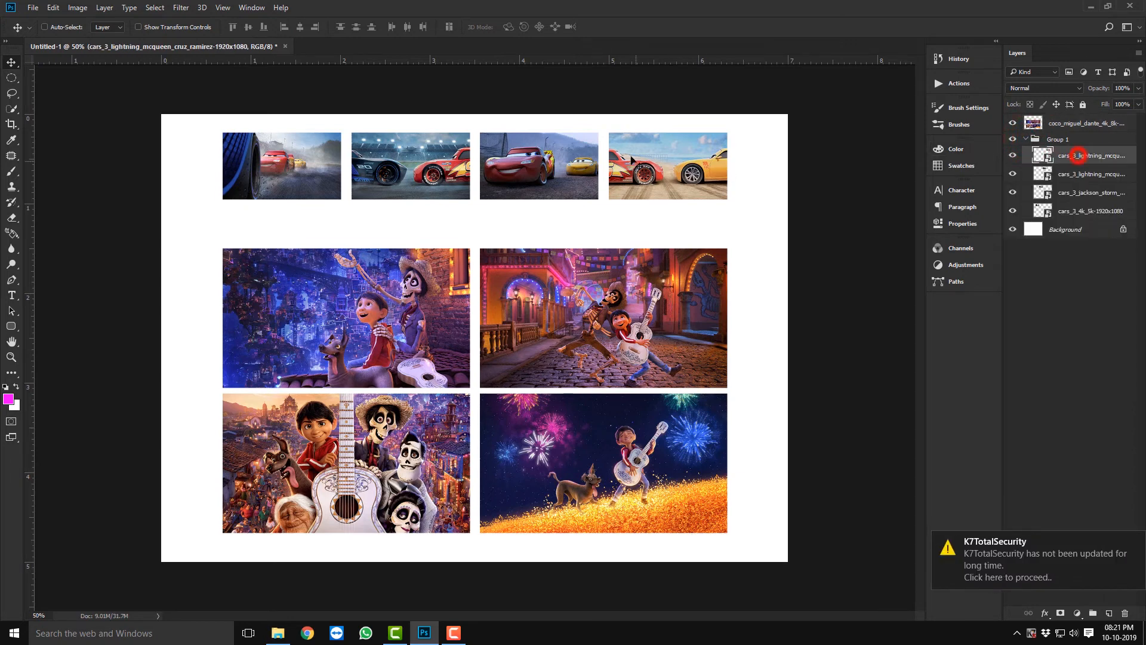
{"action": "left_click_drag", "start_coordinate": [647, 161], "coordinate": [697, 159]}
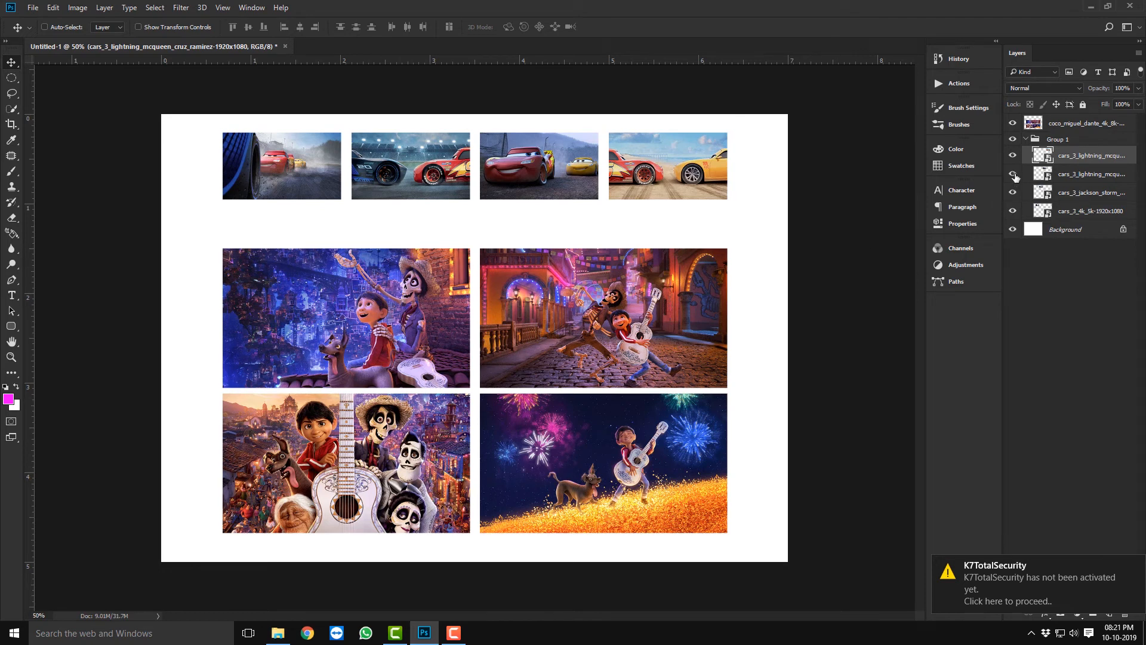
{"action": "left_click", "coordinate": [1027, 139]}
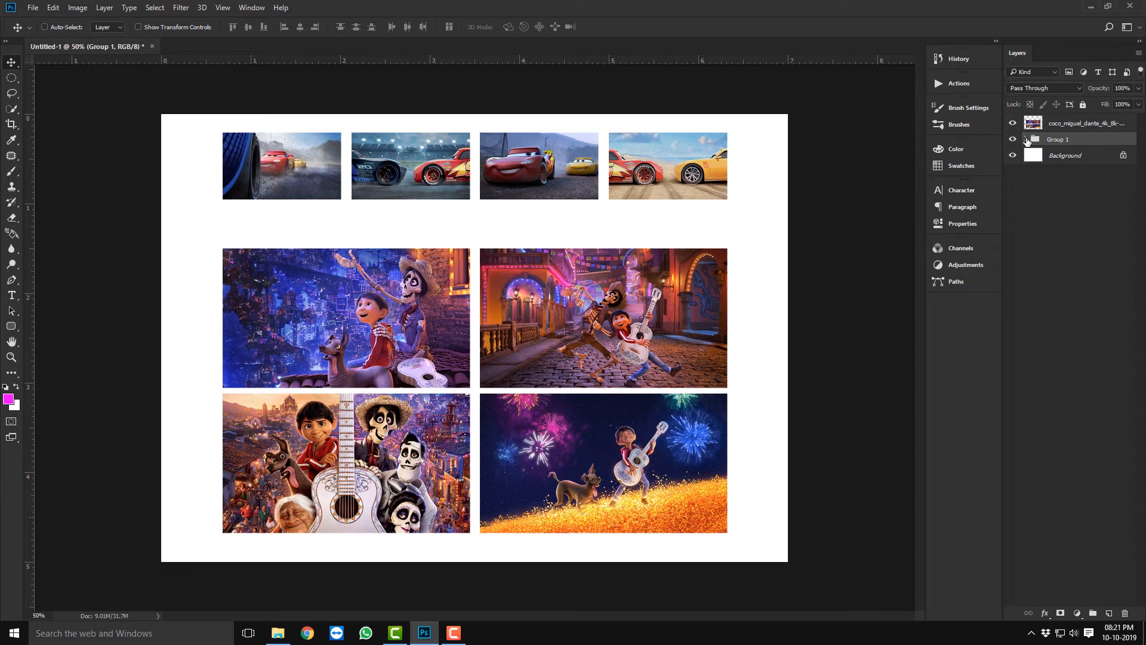
Convert the locked Background into a regular layer with the default settings
{"action": "double_click", "coordinate": [1081, 156]}
{"action": "left_click", "coordinate": [701, 212]}
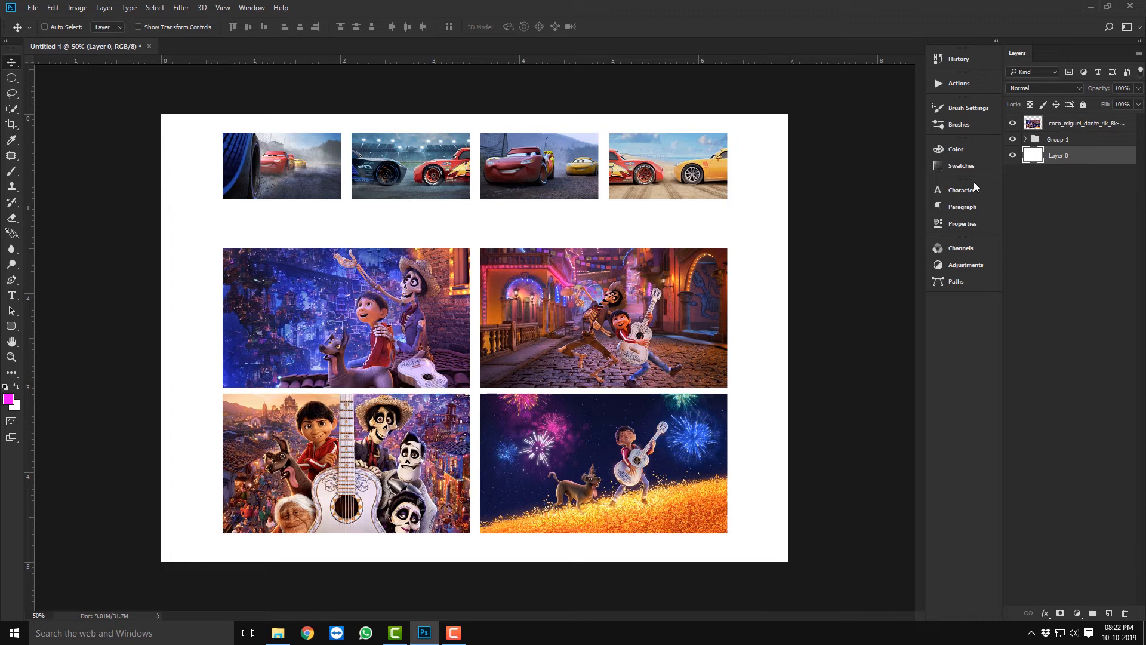
{"action": "left_click", "coordinate": [1118, 164]}
Select all layers including Group 1, flatten the image, and try to move the flattened Background
{"action": "left_click", "coordinate": [1089, 157]}
{"action": "left_click", "coordinate": [1089, 126], "text": "shift"}
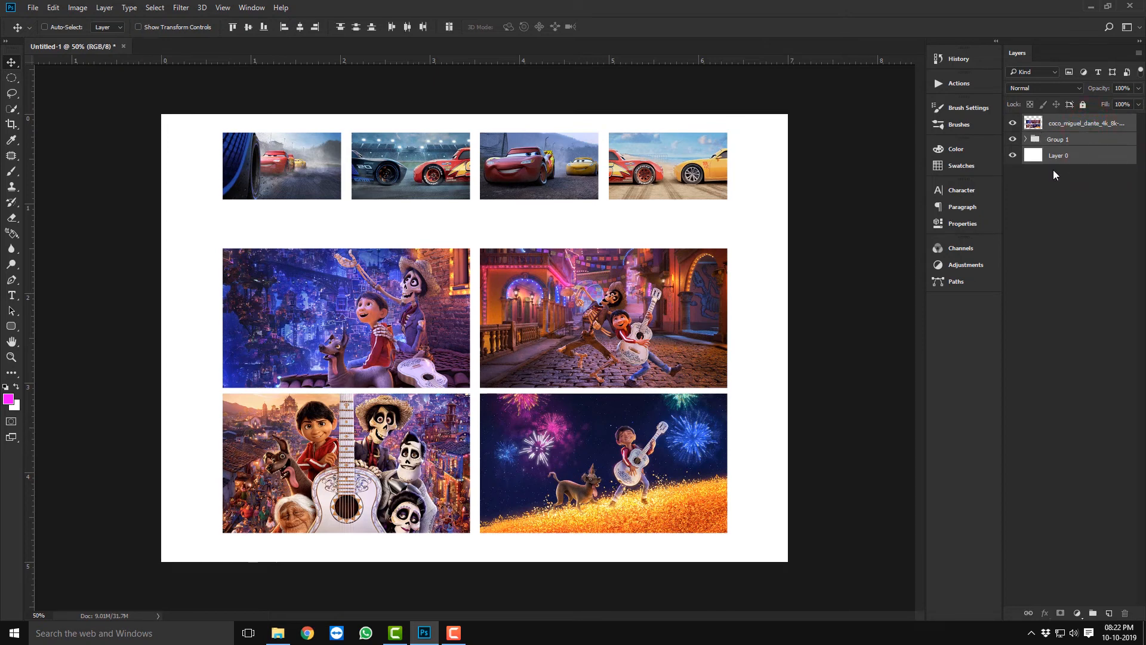
{"action": "right_click", "coordinate": [1088, 154]}
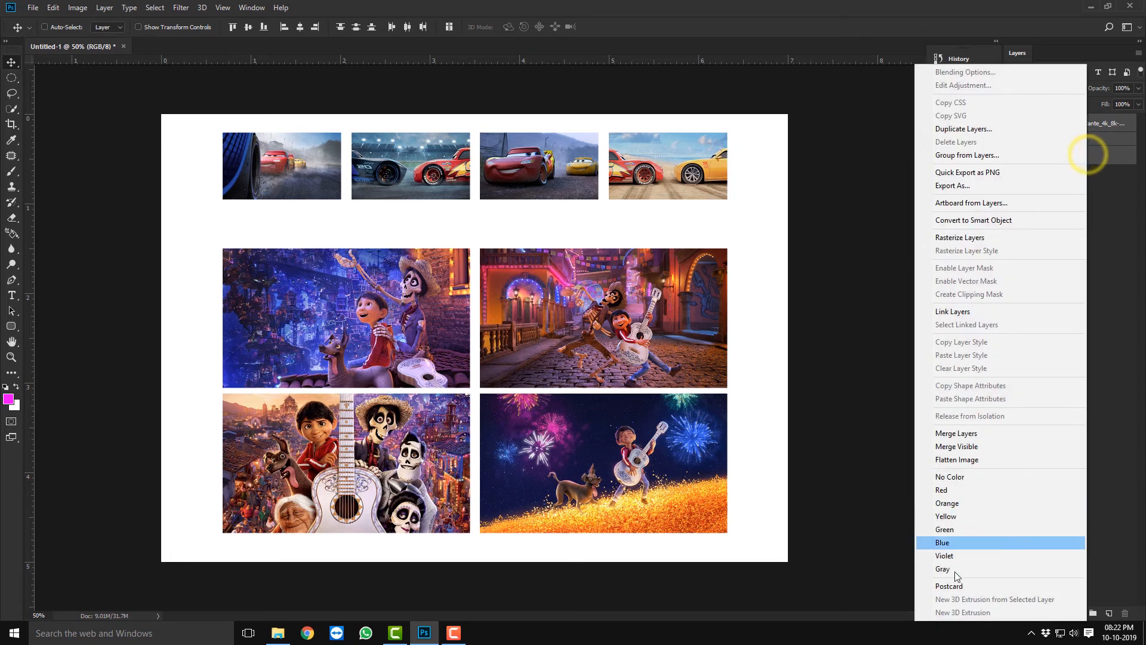
{"action": "left_click", "coordinate": [966, 461]}
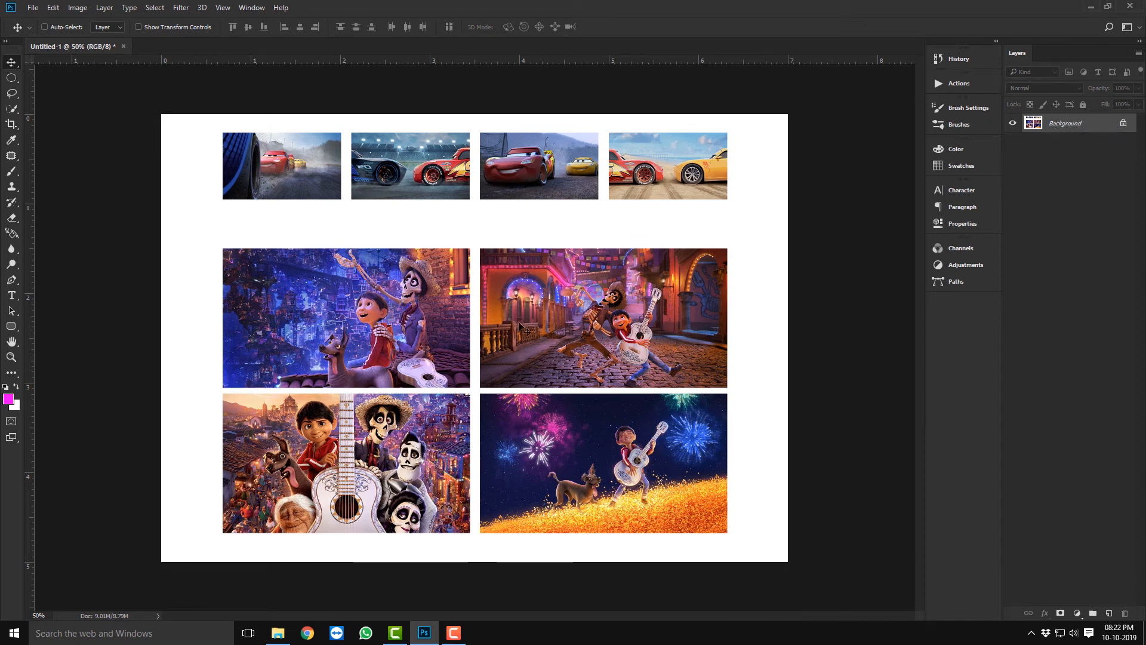
{"action": "left_click_drag", "start_coordinate": [522, 326], "coordinate": [518, 266]}
{"action": "left_click", "coordinate": [641, 268]}
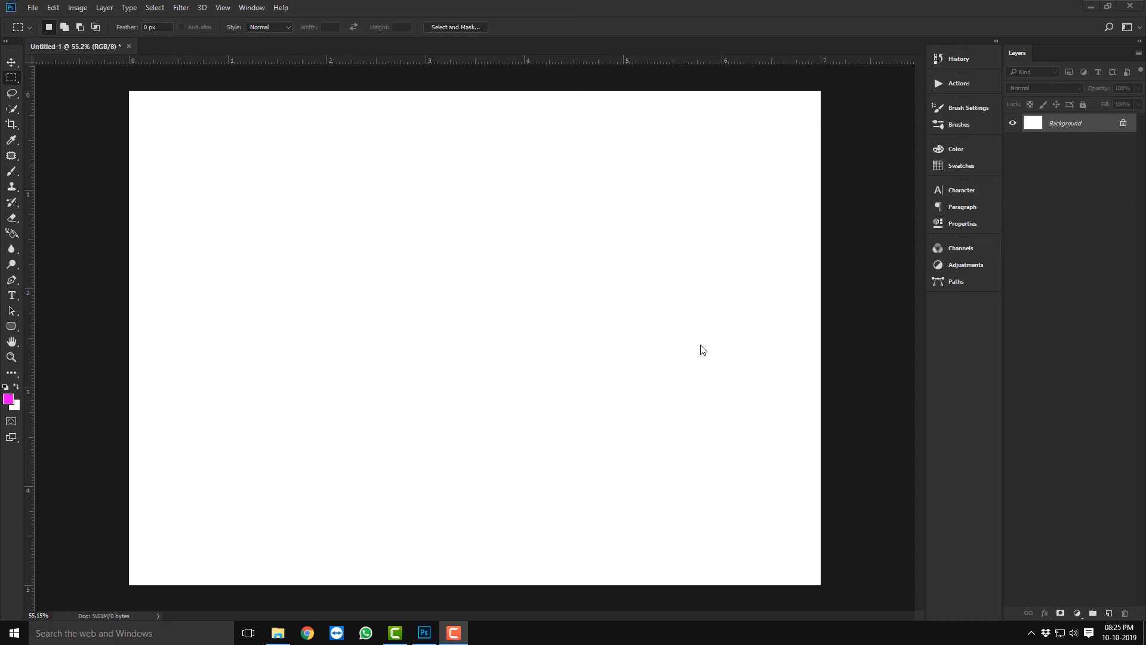
With the Rectangular Marquee tool in New selection mode, draw one rectangle and replace it with another about 2.3 by 3.1 in
{"action": "left_click", "coordinate": [12, 81]}
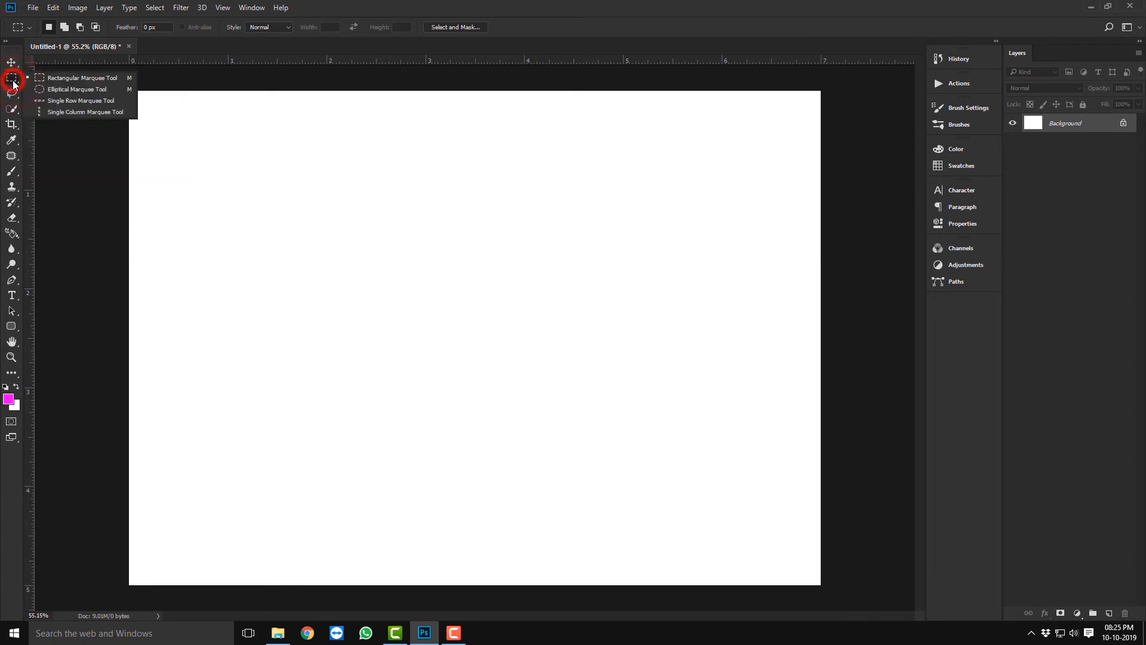
{"action": "left_click", "coordinate": [70, 80]}
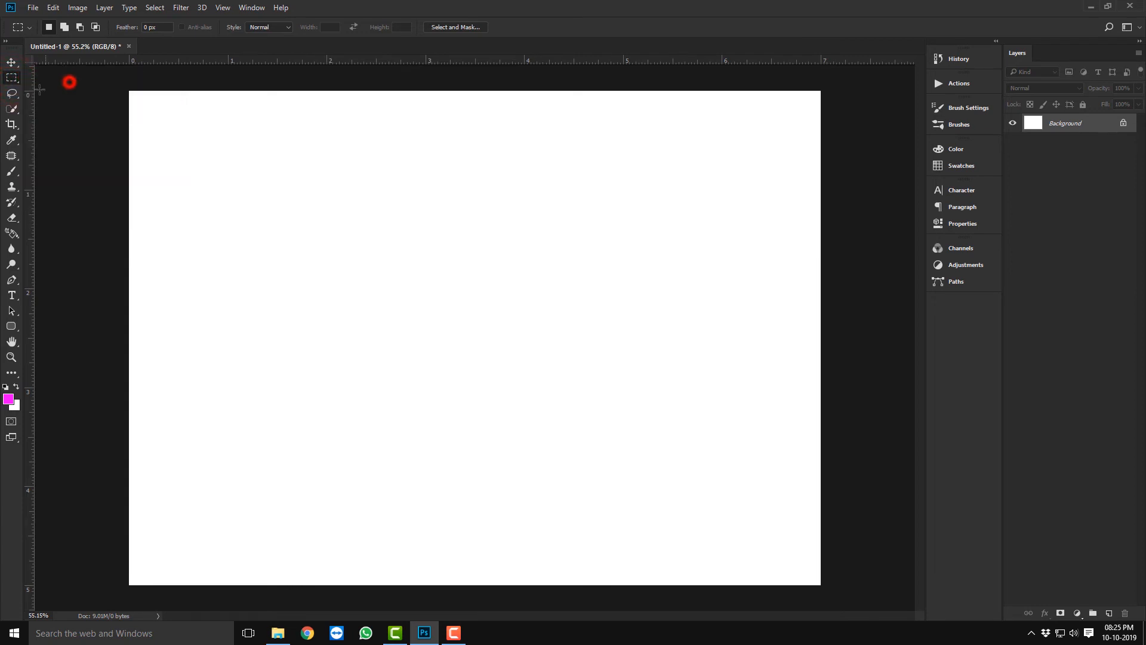
{"action": "left_click", "coordinate": [51, 27]}
{"action": "left_click_drag", "start_coordinate": [196, 130], "coordinate": [386, 353]}
{"action": "left_click_drag", "start_coordinate": [410, 154], "coordinate": [640, 457]}
Add five overlapping rectangles around the existing marquee selection in Add to selection mode
{"action": "left_click", "coordinate": [64, 27]}
{"action": "left_click_drag", "start_coordinate": [277, 122], "coordinate": [510, 321]}
{"action": "left_click_drag", "start_coordinate": [515, 148], "coordinate": [661, 222]}
{"action": "left_click_drag", "start_coordinate": [323, 284], "coordinate": [430, 376]}
{"action": "left_click_drag", "start_coordinate": [509, 311], "coordinate": [746, 366]}
{"action": "left_click_drag", "start_coordinate": [542, 383], "coordinate": [732, 450]}
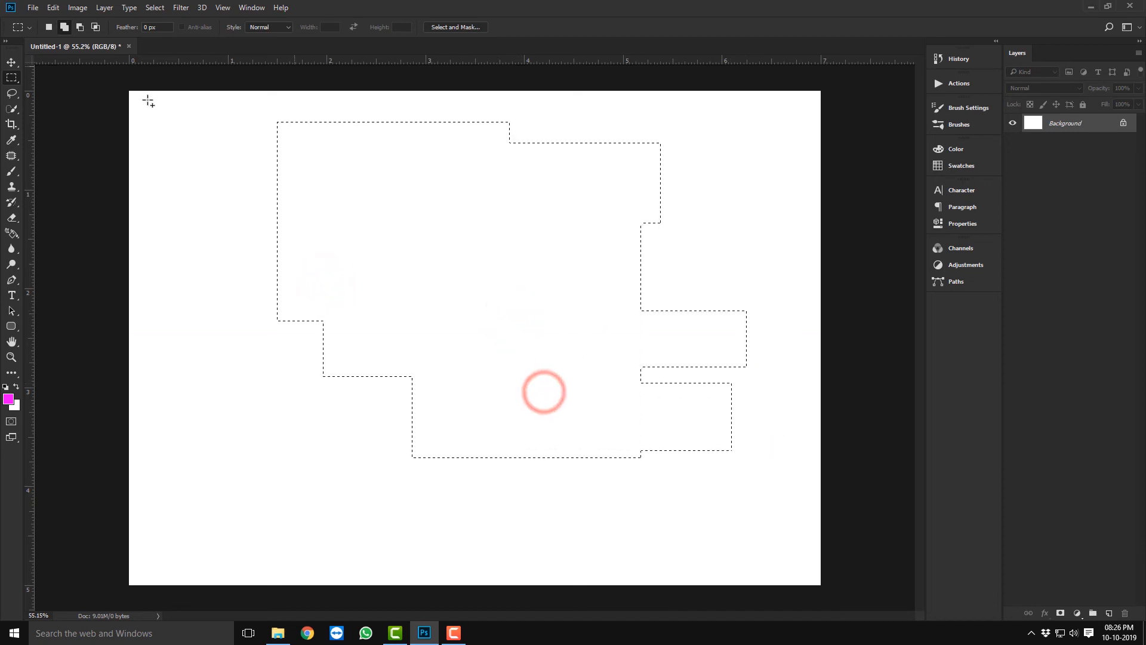
Cut several rectangular areas out of the selection's upper part and right side in Subtract from selection mode
{"action": "left_click", "coordinate": [78, 27]}
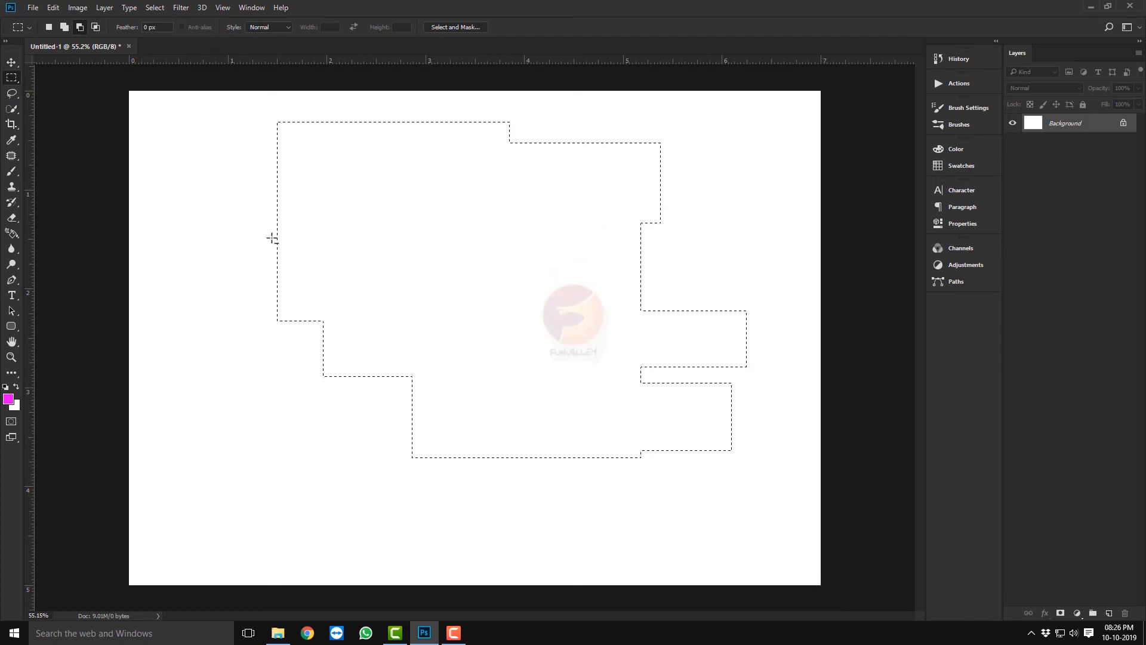
{"action": "left_click_drag", "start_coordinate": [239, 106], "coordinate": [363, 255]}
{"action": "left_click_drag", "start_coordinate": [322, 111], "coordinate": [675, 211]}
{"action": "left_click_drag", "start_coordinate": [309, 186], "coordinate": [463, 232]}
{"action": "left_click_drag", "start_coordinate": [704, 495], "coordinate": [592, 179]}
{"action": "left_click_drag", "start_coordinate": [504, 193], "coordinate": [488, 185]}
{"action": "left_click_drag", "start_coordinate": [538, 228], "coordinate": [586, 297]}
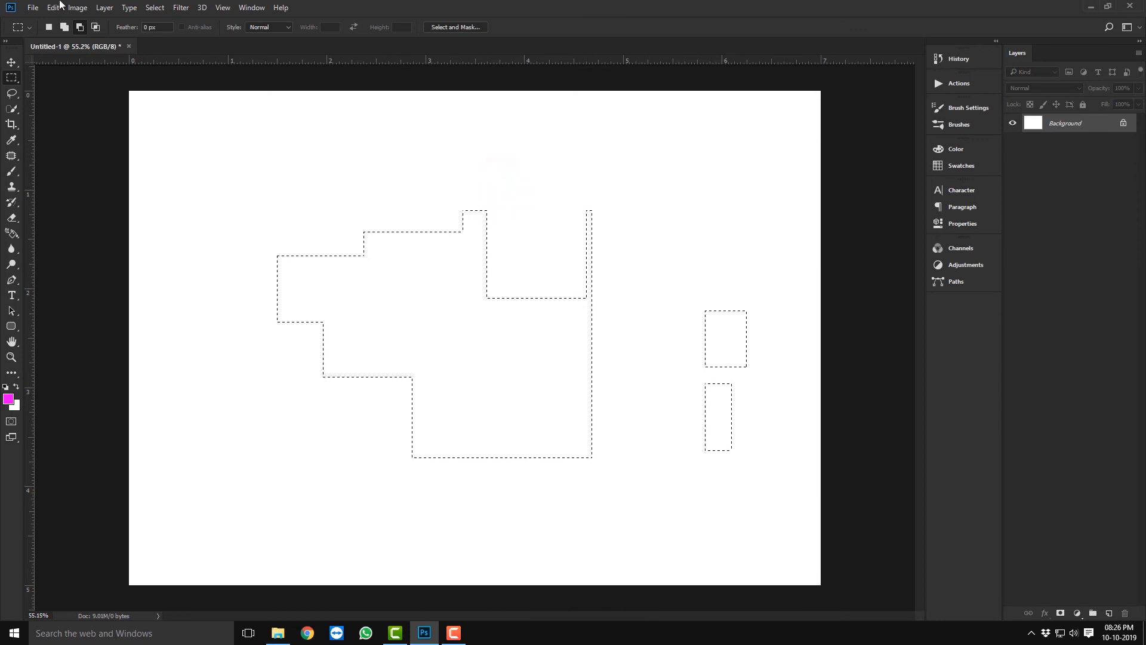
Intersect the selection with a large rectangle over its right part and a smaller one about 1.07 by 1.14 in
{"action": "left_click", "coordinate": [94, 27]}
{"action": "left_click_drag", "start_coordinate": [421, 183], "coordinate": [719, 477]}
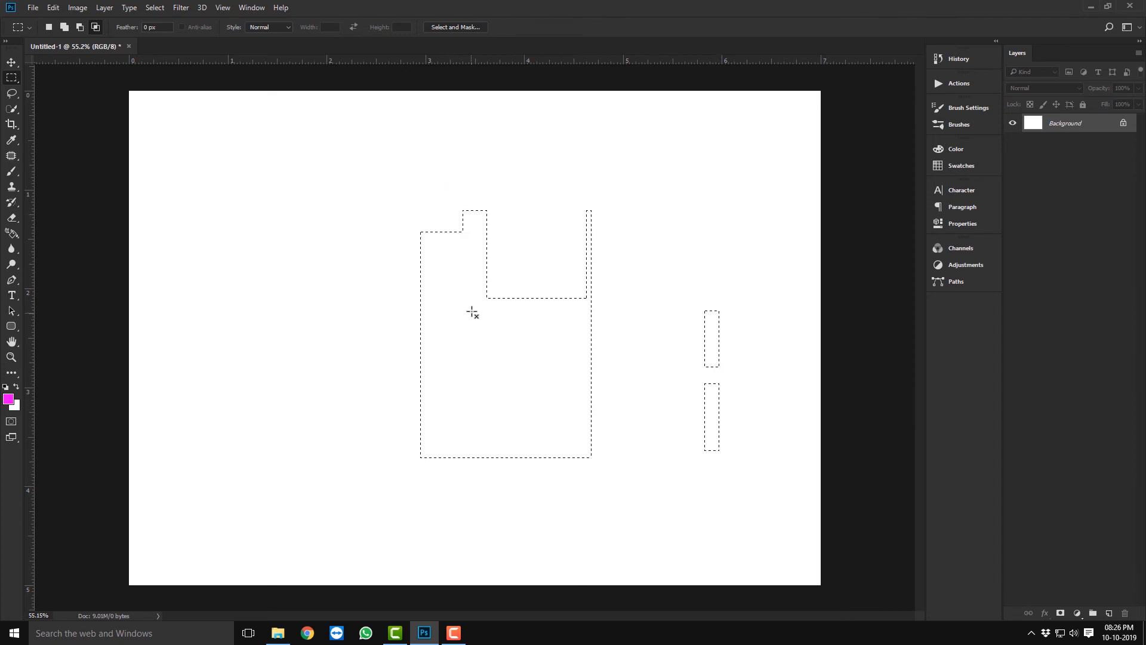
{"action": "mouse_move", "coordinate": [434, 216]}
{"action": "left_mouse_down"}
{"action": "mouse_move", "coordinate": [485, 237]}
{"action": "mouse_move", "coordinate": [544, 305]}
{"action": "mouse_move", "coordinate": [537, 328]}
{"action": "left_mouse_up"}
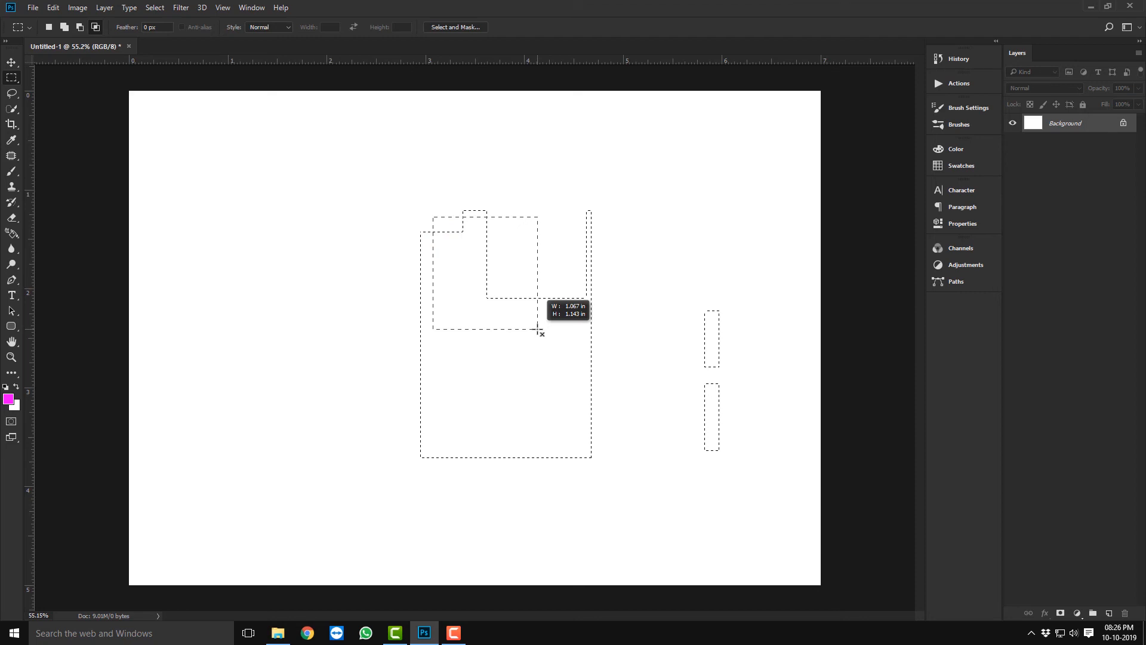
{"action": "left_click_drag", "start_coordinate": [538, 329], "coordinate": [538, 329]}
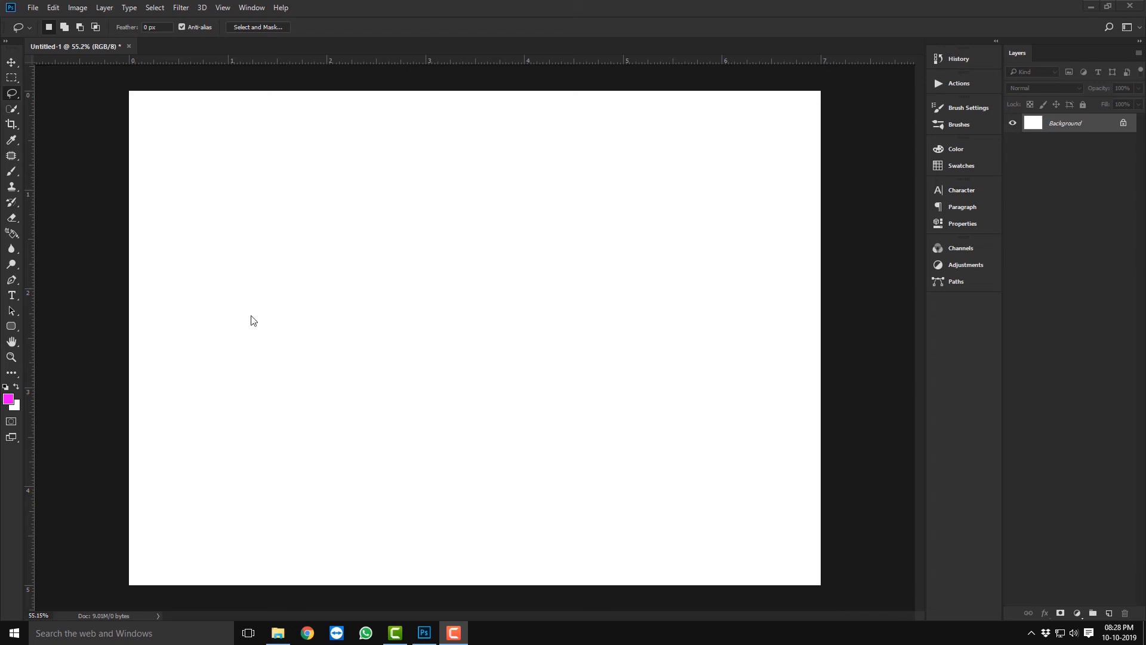
Draw a freehand selection on the blank canvas with the Lasso tool
{"action": "left_click", "coordinate": [11, 78]}
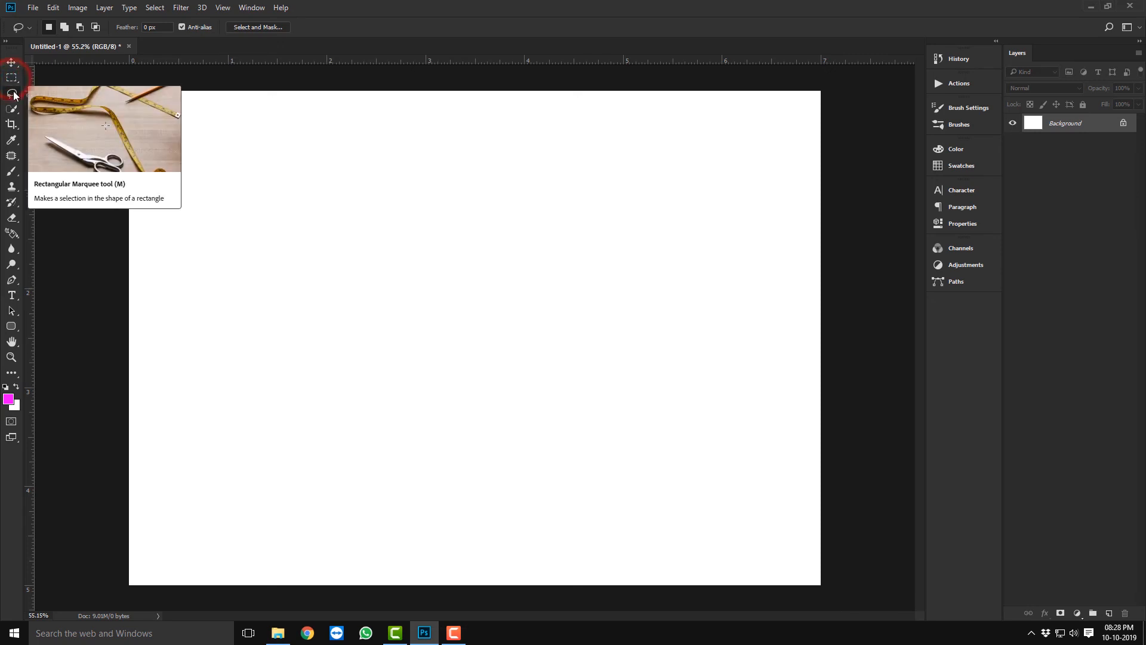
{"action": "left_click", "coordinate": [11, 95]}
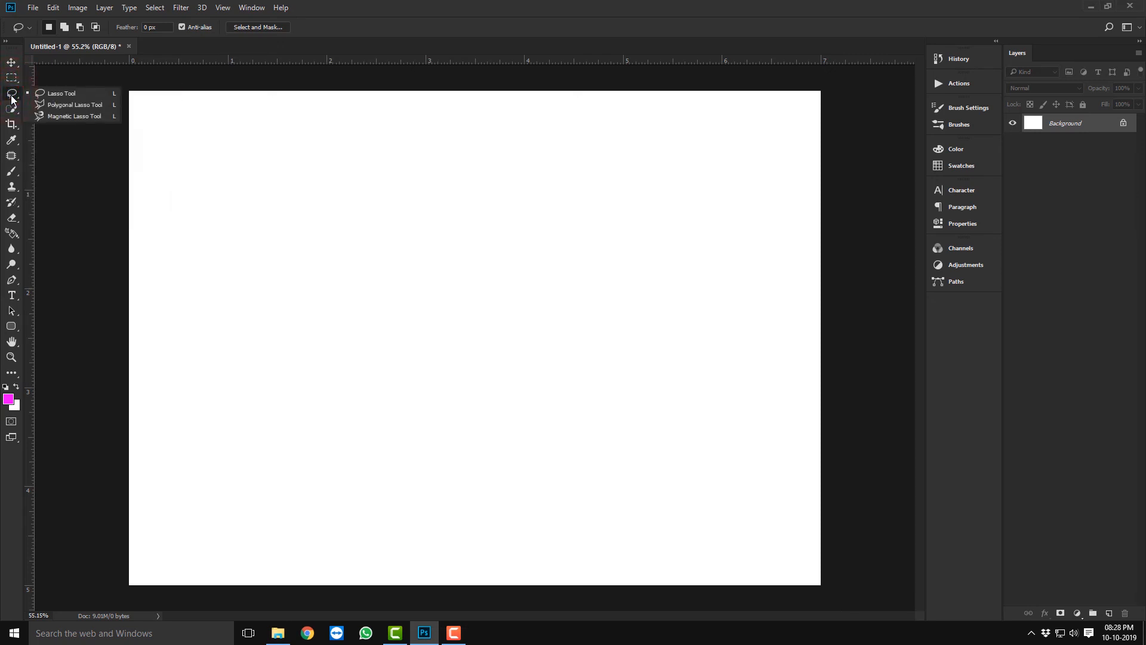
{"action": "left_click", "coordinate": [69, 93]}
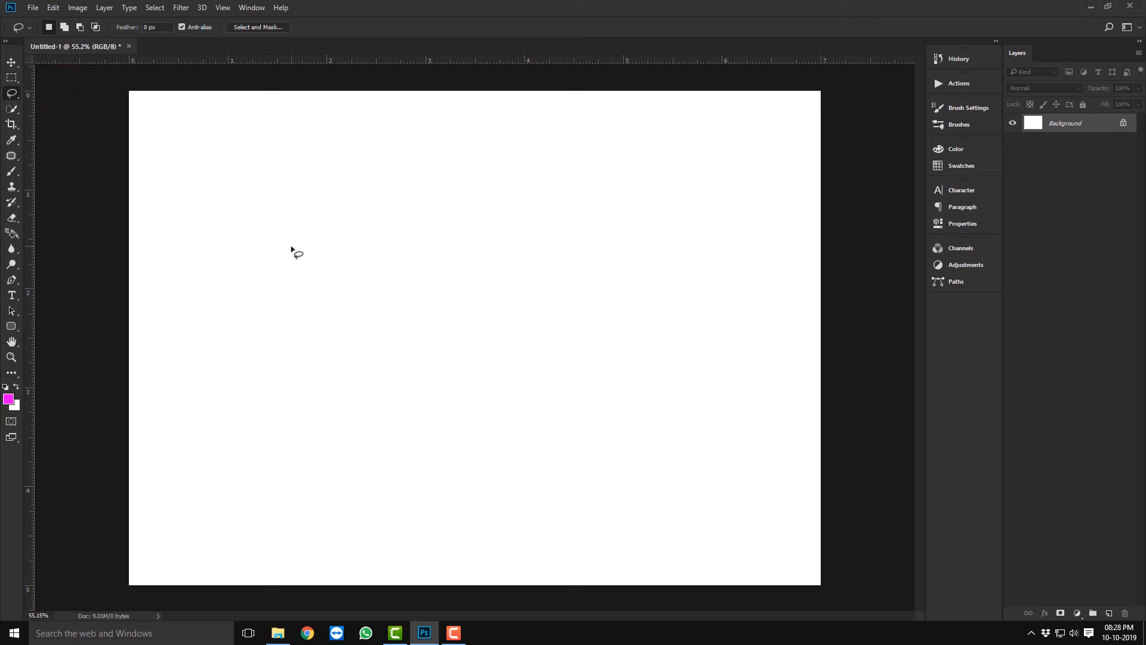
{"action": "mouse_move", "coordinate": [256, 263]}
{"action": "left_mouse_down"}
{"action": "mouse_move", "coordinate": [272, 201]}
{"action": "mouse_move", "coordinate": [331, 145]}
{"action": "mouse_move", "coordinate": [502, 130]}
{"action": "mouse_move", "coordinate": [691, 172]}
{"action": "mouse_move", "coordinate": [658, 259]}
{"action": "mouse_move", "coordinate": [586, 379]}
{"action": "mouse_move", "coordinate": [440, 426]}
{"action": "mouse_move", "coordinate": [257, 401]}
{"action": "mouse_move", "coordinate": [260, 307]}
{"action": "mouse_move", "coordinate": [236, 274]}
{"action": "mouse_move", "coordinate": [260, 263]}
{"action": "left_mouse_up"}
Add two freehand areas to the lasso selection in Add to selection mode
{"action": "left_click", "coordinate": [64, 27]}
{"action": "mouse_move", "coordinate": [235, 185]}
{"action": "left_mouse_down"}
{"action": "mouse_move", "coordinate": [233, 263]}
{"action": "mouse_move", "coordinate": [235, 184]}
{"action": "left_mouse_up"}
{"action": "mouse_move", "coordinate": [254, 463]}
{"action": "left_mouse_down"}
{"action": "mouse_move", "coordinate": [205, 422]}
{"action": "mouse_move", "coordinate": [251, 463]}
{"action": "left_mouse_up"}
Subtract two freehand areas from the middle and lower right of the lasso selection
{"action": "left_click", "coordinate": [79, 27]}
{"action": "mouse_move", "coordinate": [383, 250]}
{"action": "left_mouse_down"}
{"action": "mouse_move", "coordinate": [493, 348]}
{"action": "mouse_move", "coordinate": [383, 250]}
{"action": "left_mouse_up"}
{"action": "mouse_move", "coordinate": [471, 338]}
{"action": "left_mouse_down"}
{"action": "mouse_move", "coordinate": [563, 455]}
{"action": "mouse_move", "coordinate": [470, 337]}
{"action": "left_mouse_up"}
Create a new layer above the Background with the default settings, keeping the lasso selection active
{"action": "key", "text": "shift"}
{"action": "key", "text": "ctrl+shift+n"}
{"action": "key", "text": "Return"}
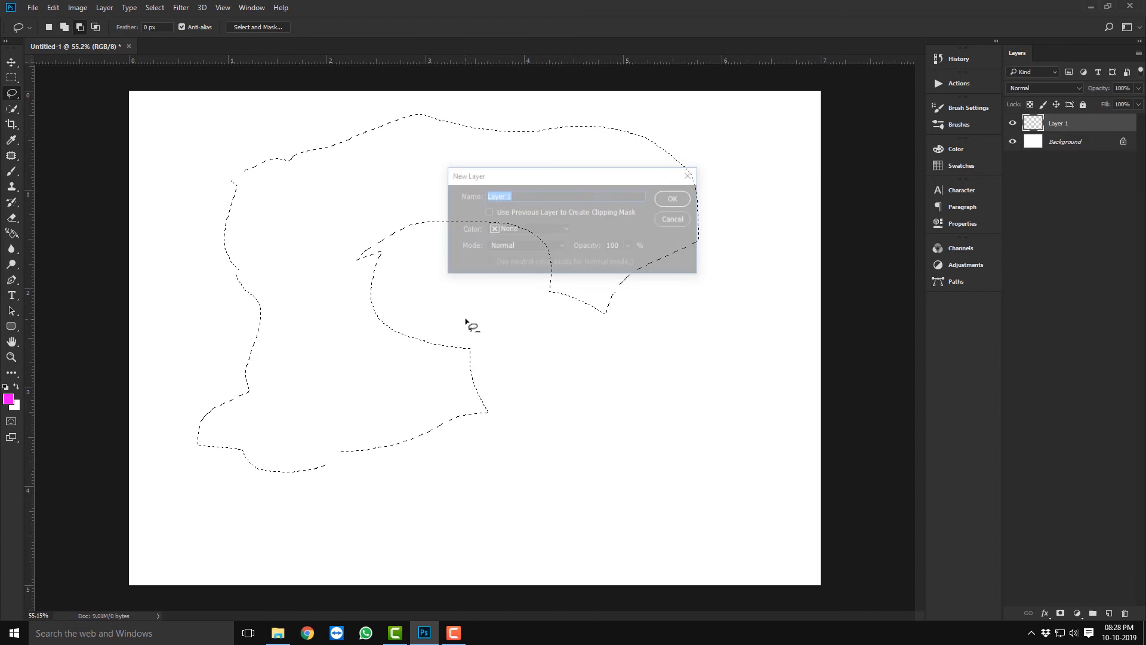
Fill the freehand lasso selection on Layer 1 with the magenta foreground color and deselect it
{"action": "key", "text": "alt+BackSpace"}
{"action": "key", "text": "ctrl+d"}
{"action": "key", "text": "b"}
Move the filled freehand shape slightly down the canvas and delete its layer
{"action": "key", "text": "v"}
{"action": "mouse_move", "coordinate": [460, 228]}
{"action": "left_mouse_down"}
{"action": "mouse_move", "coordinate": [471, 229]}
{"action": "mouse_move", "coordinate": [460, 253]}
{"action": "left_mouse_up"}
{"action": "key", "text": "Delete"}
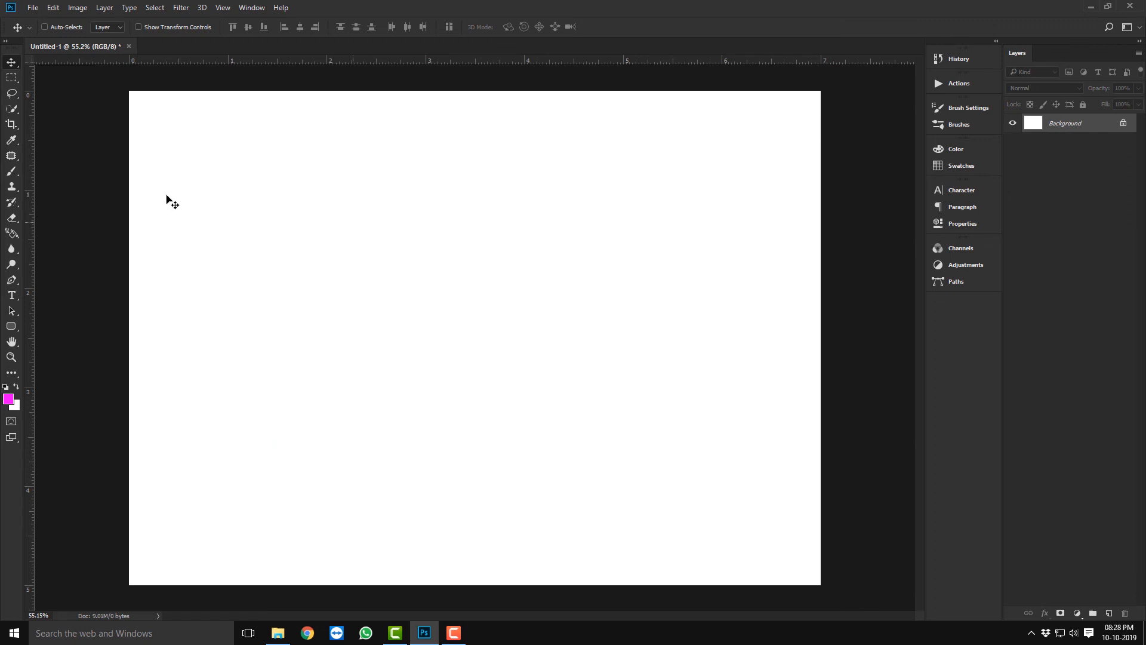
Draw a closed, straight-edged zigzag selection across the blank canvas with the Polygonal Lasso tool
{"action": "left_click", "coordinate": [9, 96]}
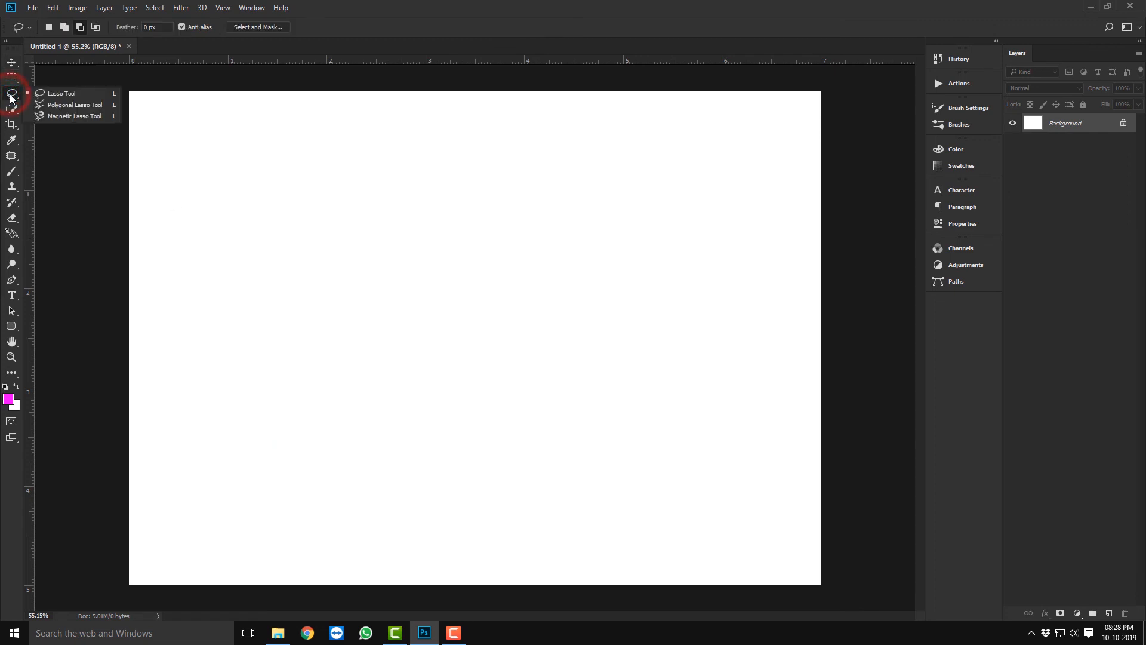
{"action": "left_click", "coordinate": [60, 109]}
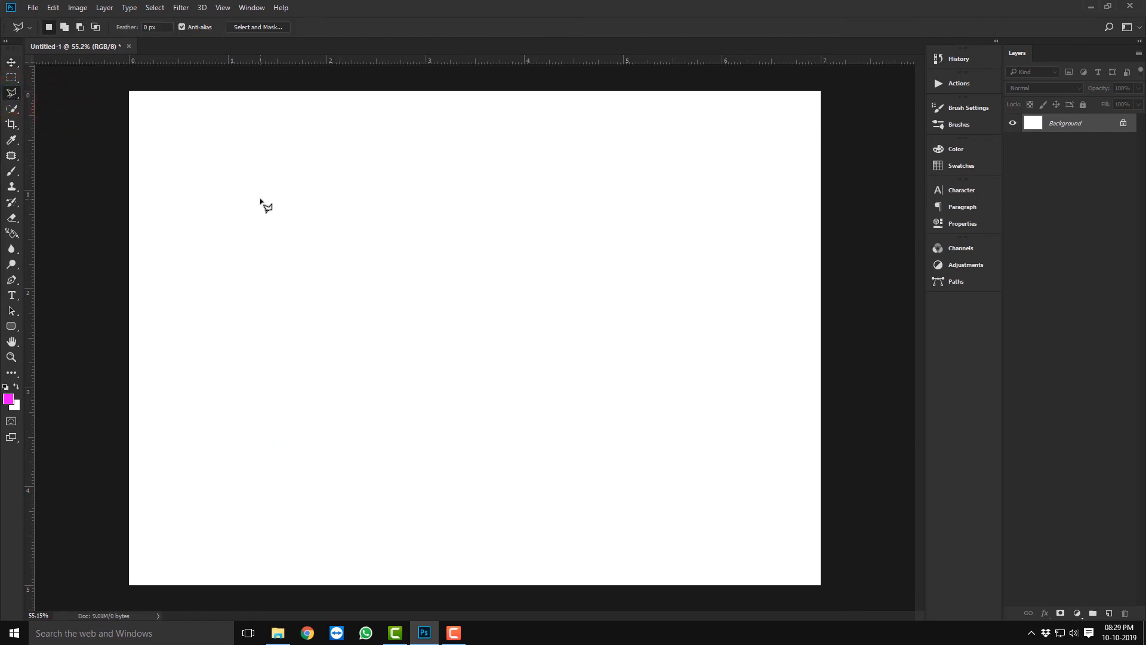
{"action": "left_click", "coordinate": [242, 171]}
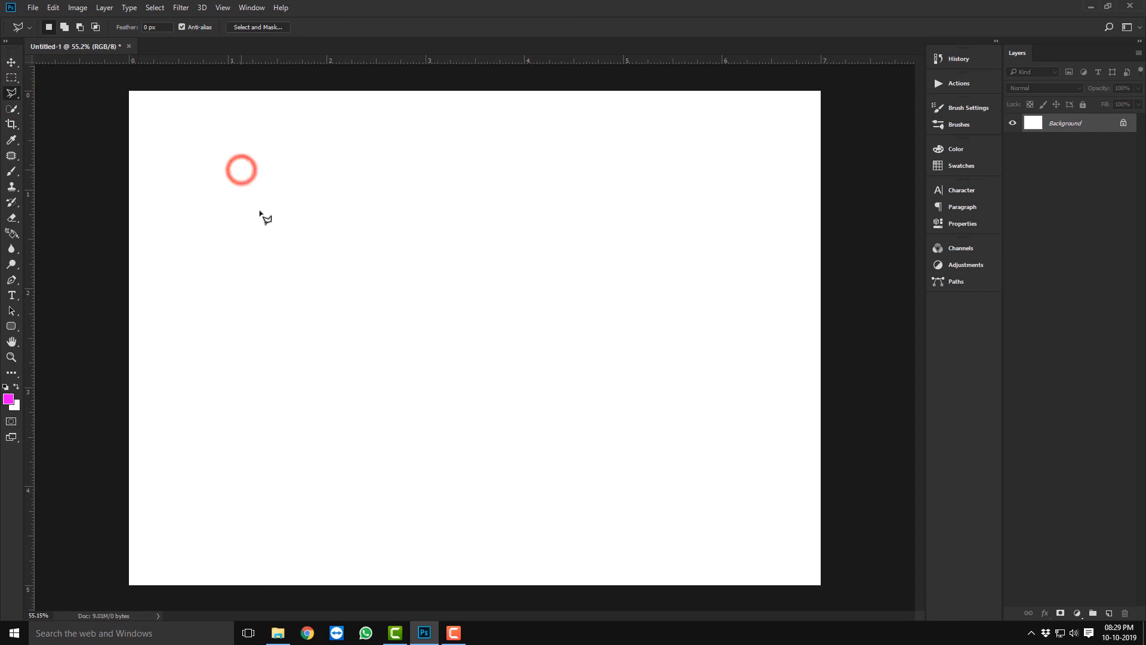
{"action": "left_click", "coordinate": [349, 386]}
{"action": "left_click", "coordinate": [180, 168]}
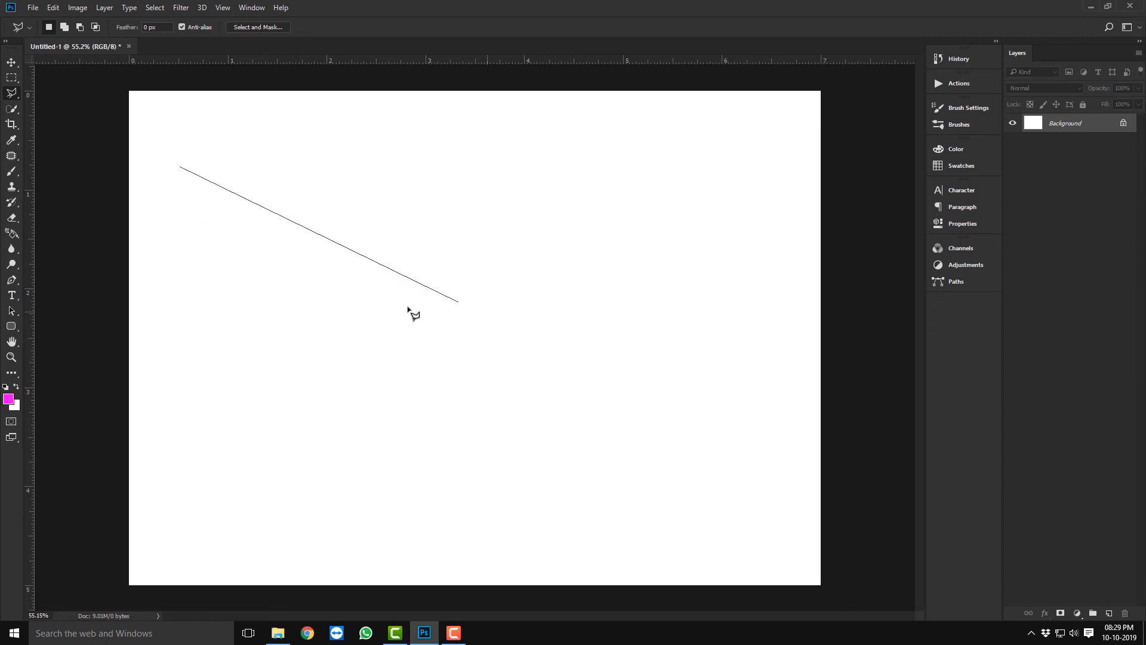
{"action": "left_click", "coordinate": [254, 406]}
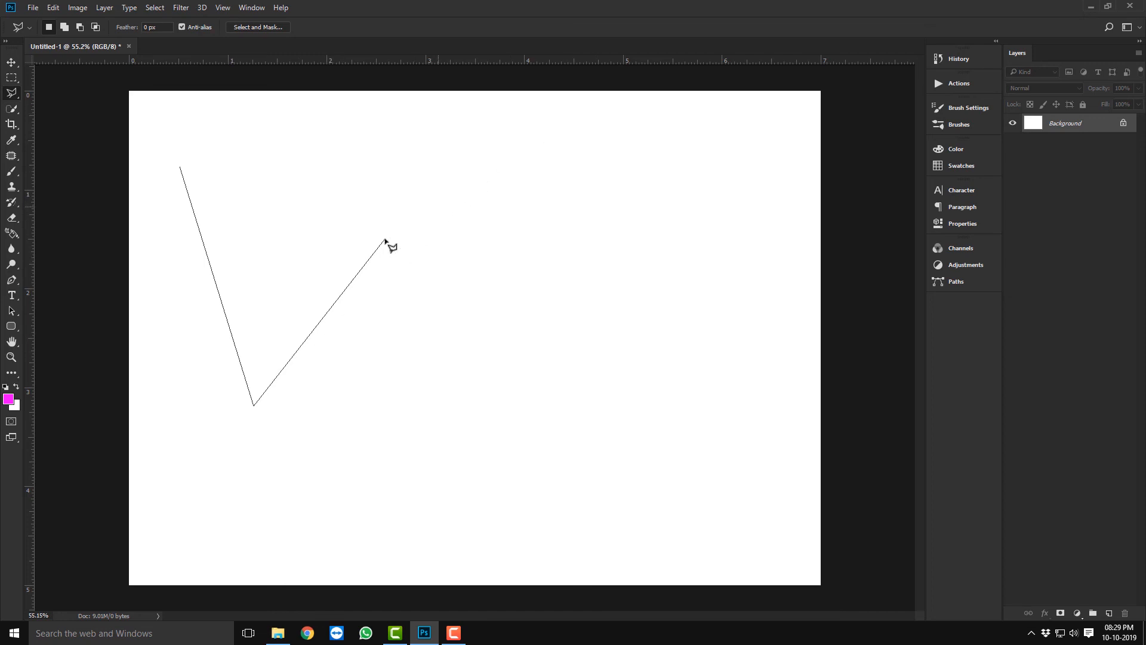
{"action": "left_click", "coordinate": [491, 141]}
{"action": "left_click", "coordinate": [721, 321]}
{"action": "left_click", "coordinate": [478, 104]}
{"action": "left_click", "coordinate": [272, 342]}
{"action": "left_click", "coordinate": [181, 167]}
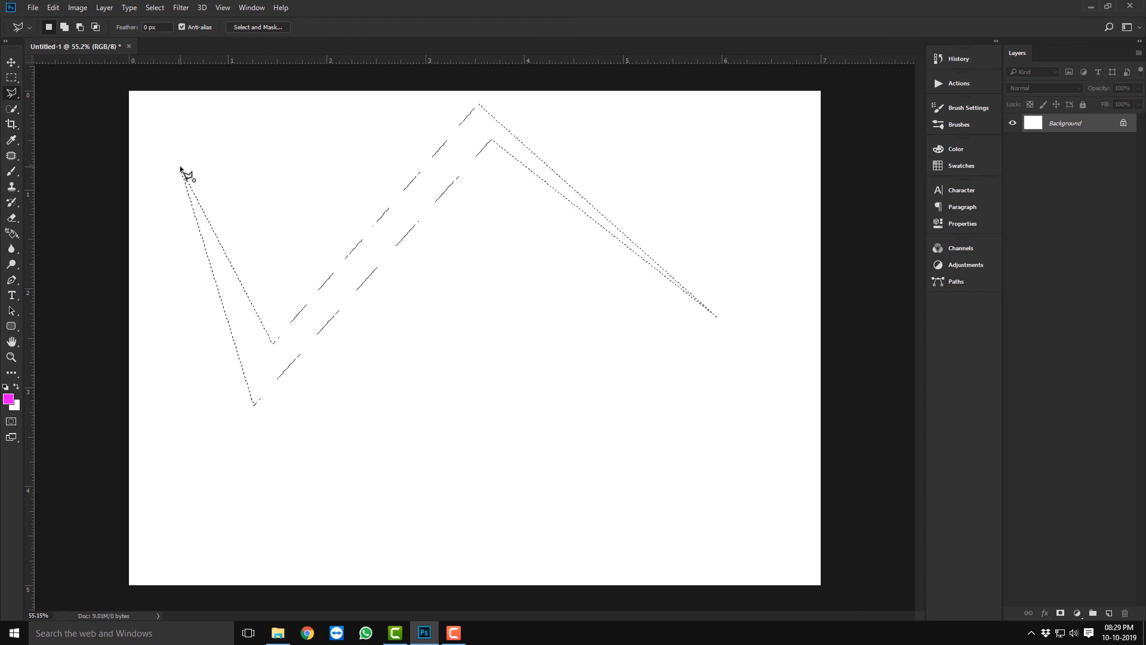
Create a new layer with the default settings, fill the zigzag selection with the magenta foreground color and deselect it
{"action": "key", "text": "ctrl+shift+n"}
{"action": "key", "text": "Return"}
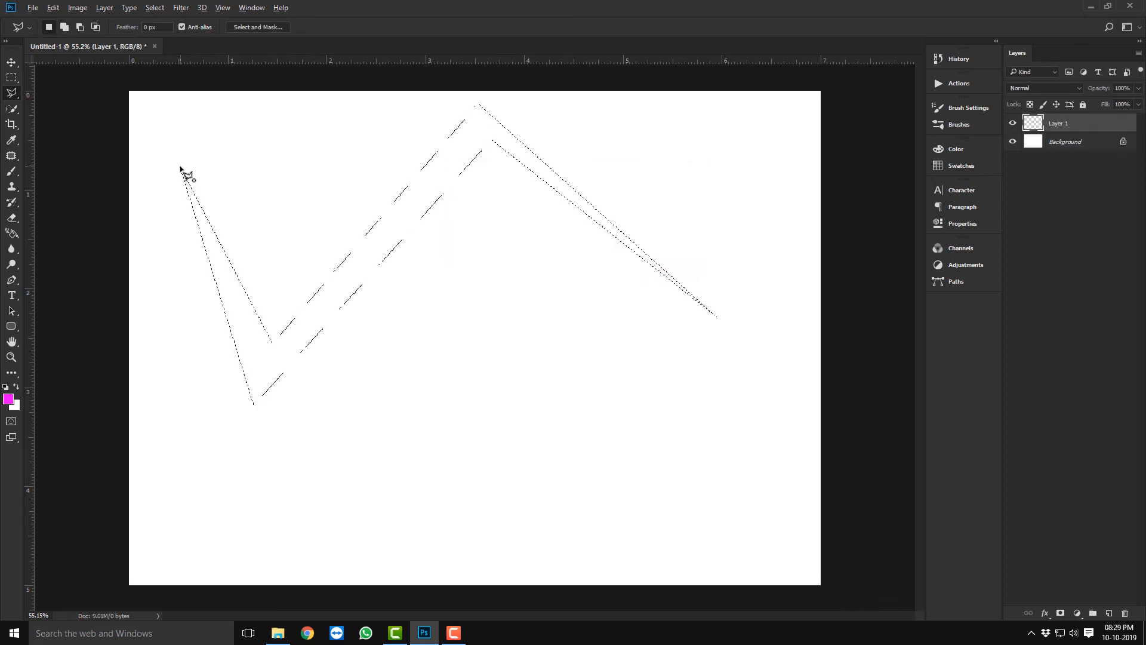
{"action": "key", "text": "alt+BackSpace"}
{"action": "key", "text": "ctrl+d"}
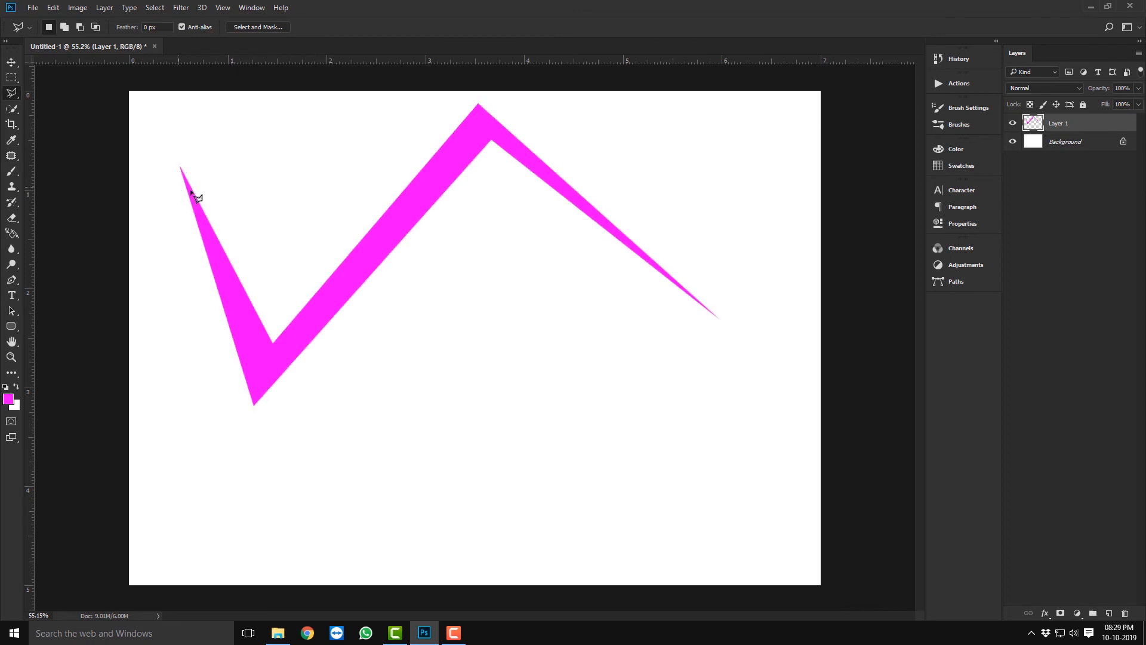
Move the magenta zigzag shape slightly down and to the left, and delete its layer
{"action": "key", "text": "v"}
{"action": "left_click_drag", "start_coordinate": [412, 229], "coordinate": [393, 265]}
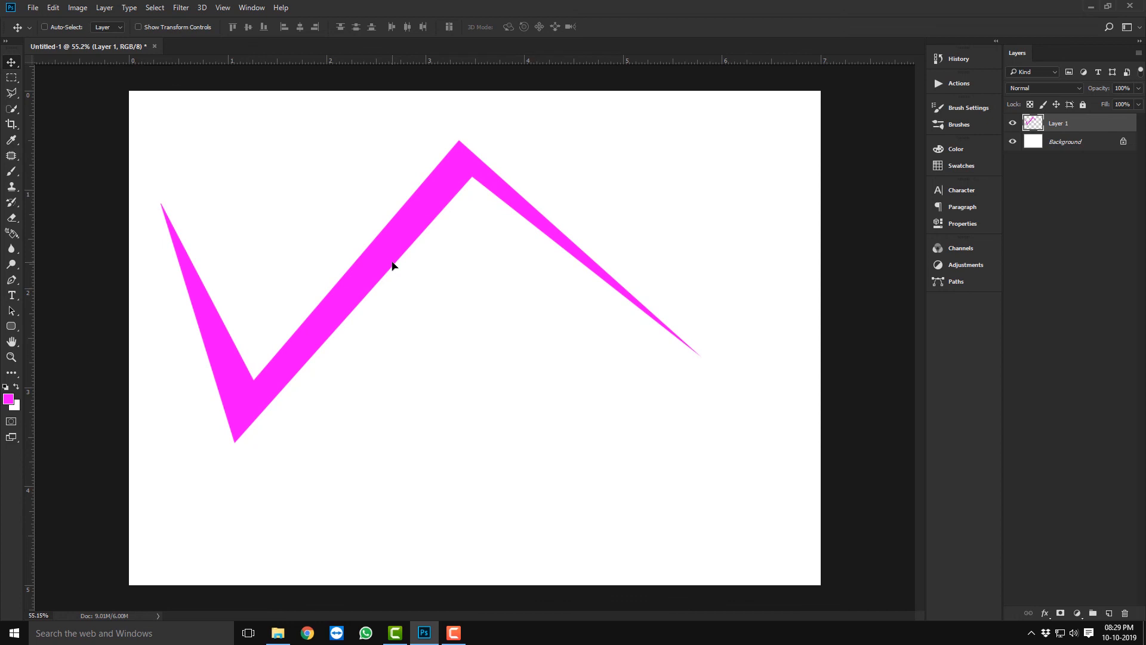
{"action": "key", "text": "Delete"}
Trace a closed, curved selection around the middle of the blank canvas with the Magnetic Lasso tool
{"action": "left_click_drag", "start_coordinate": [7, 93], "coordinate": [48, 115]}
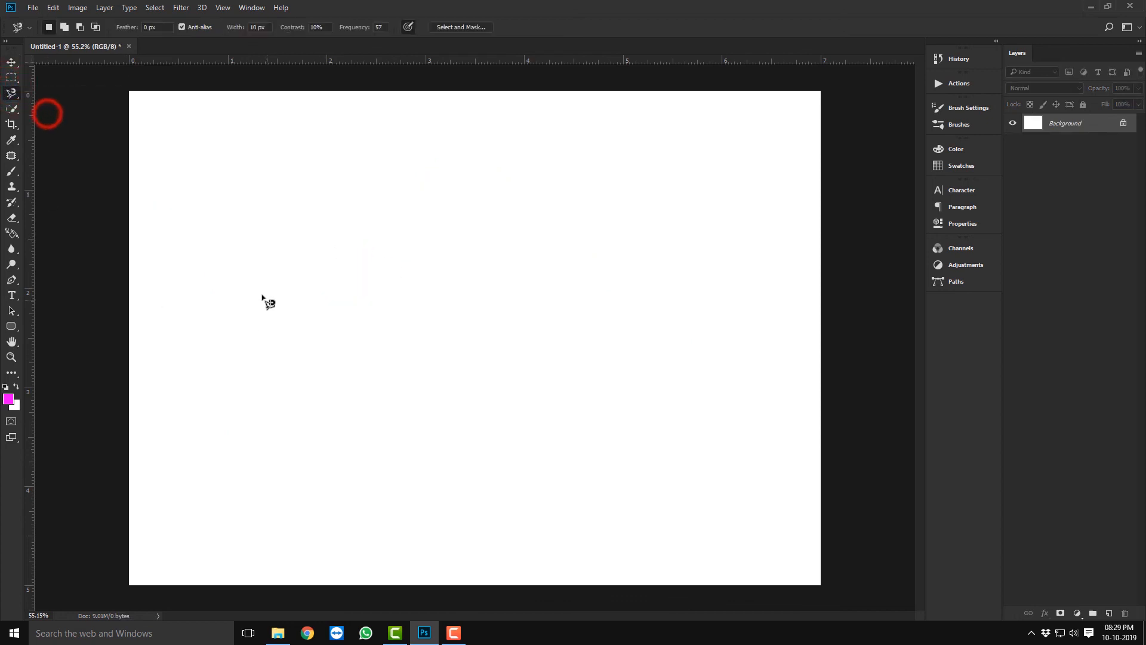
{"action": "left_click", "coordinate": [550, 129]}
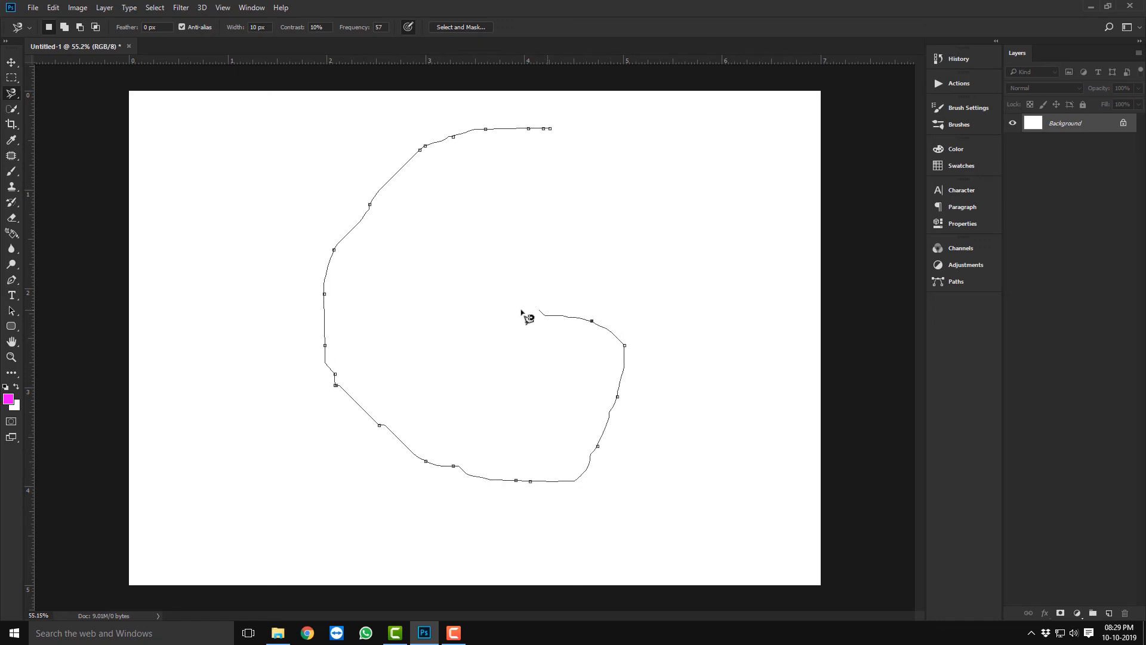
{"action": "left_click", "coordinate": [550, 129]}
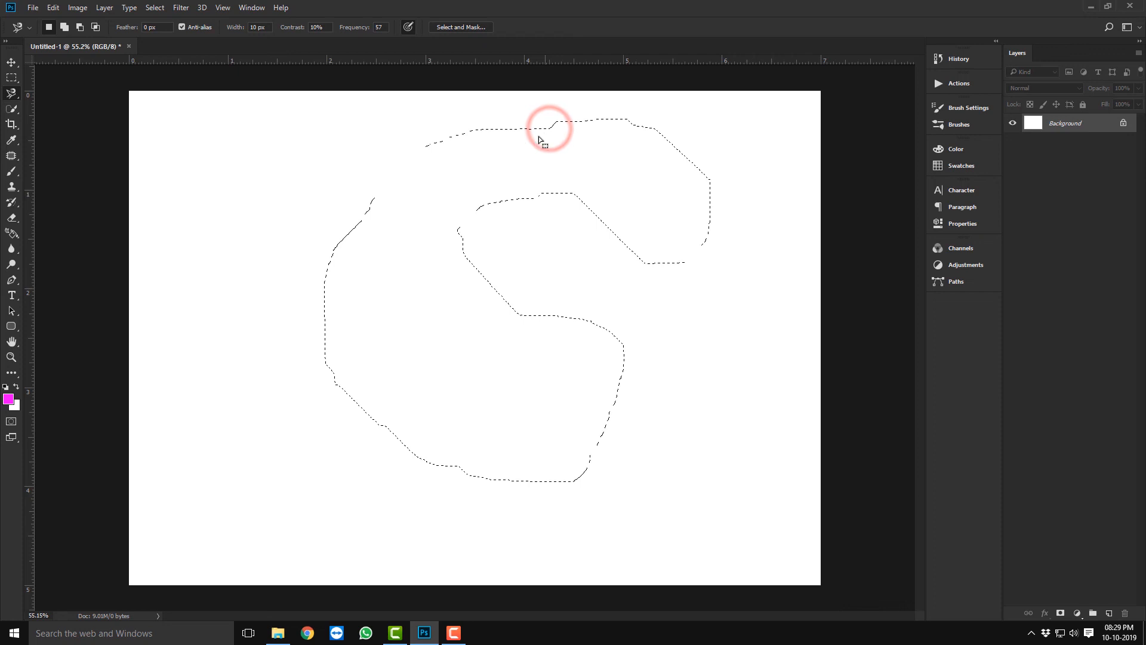